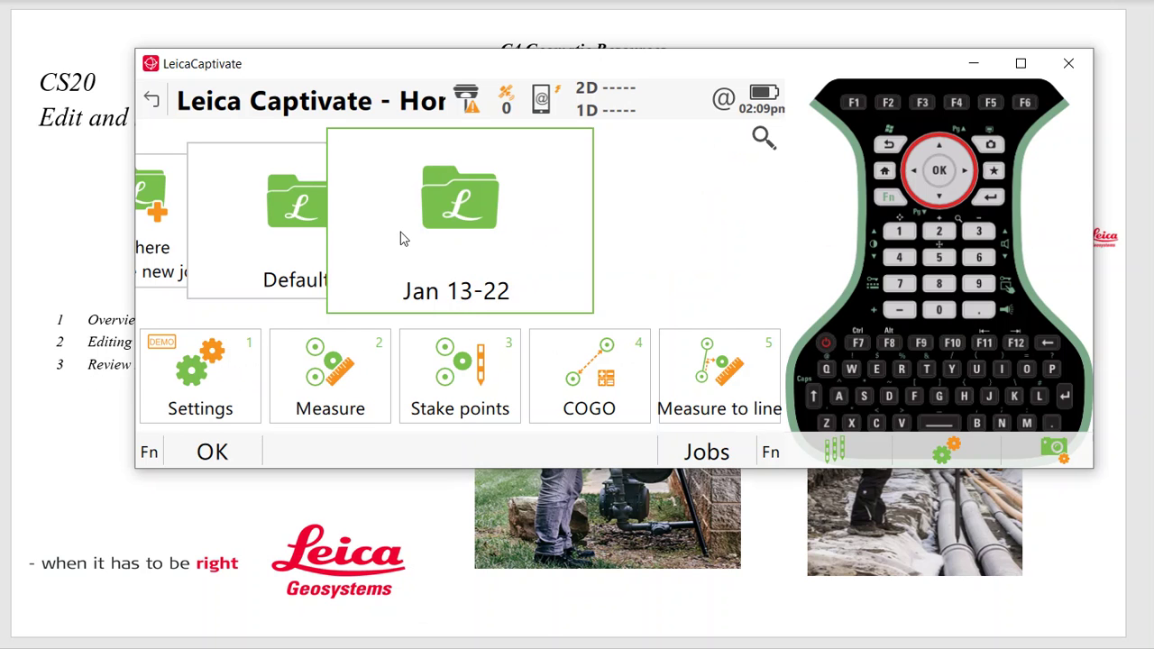
Step: Review the Working style options under Settings > Tools > Transfer user objects, then back out
left_click_drag(177, 246, 586, 251)
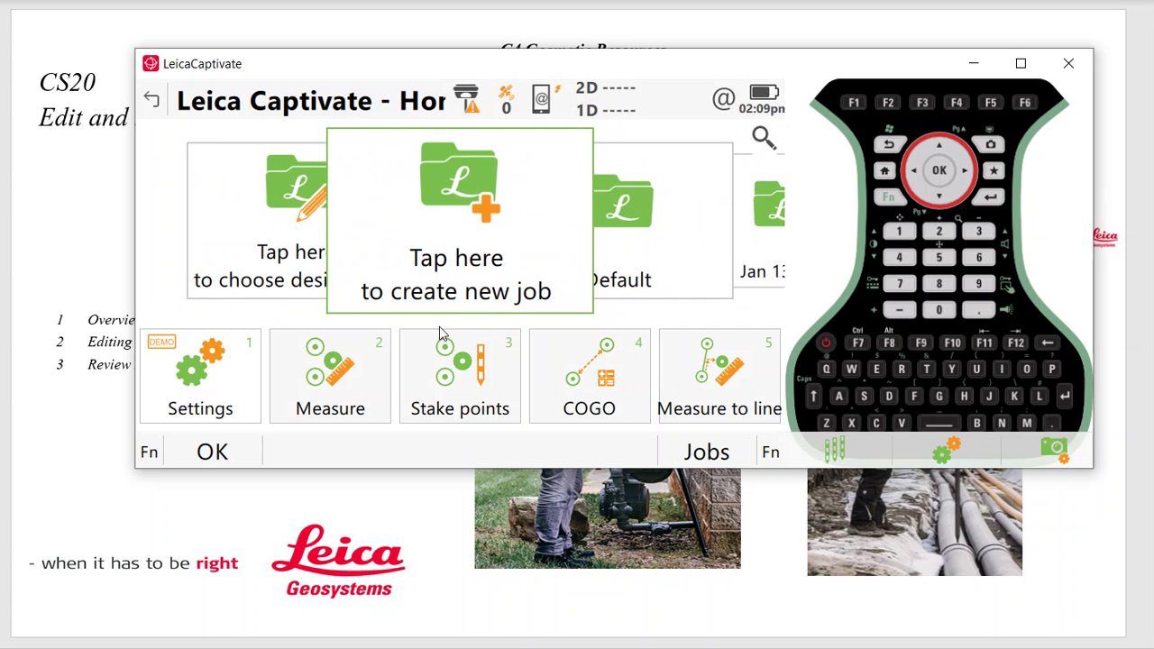
left_click(217, 390)
left_click(275, 367)
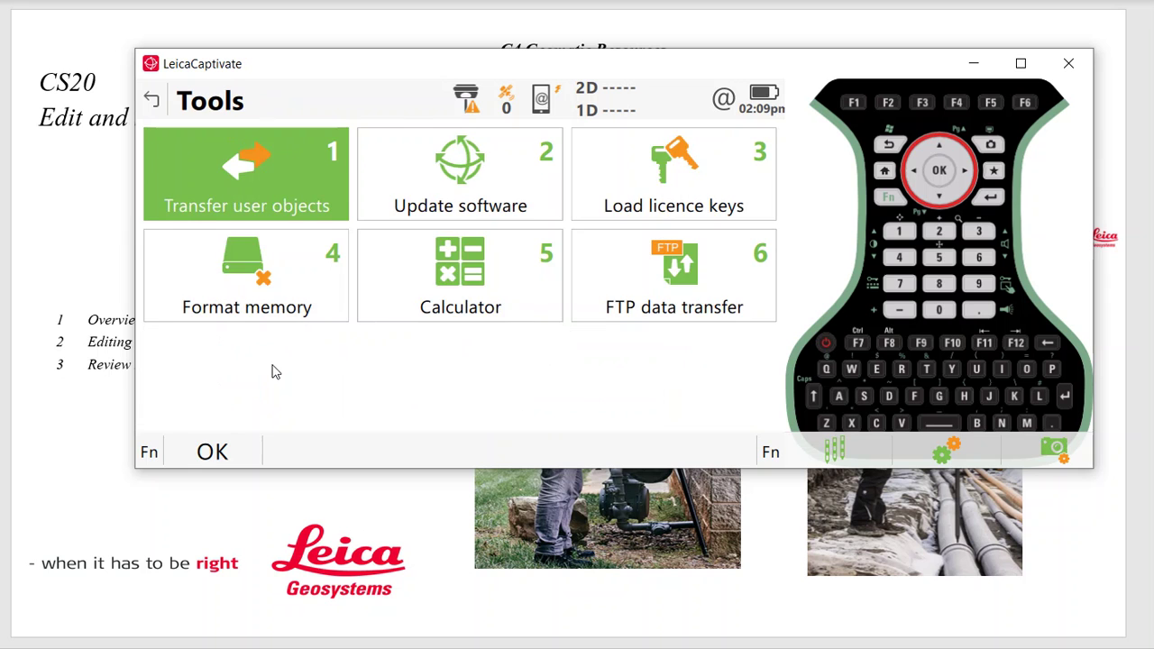
left_click(260, 198)
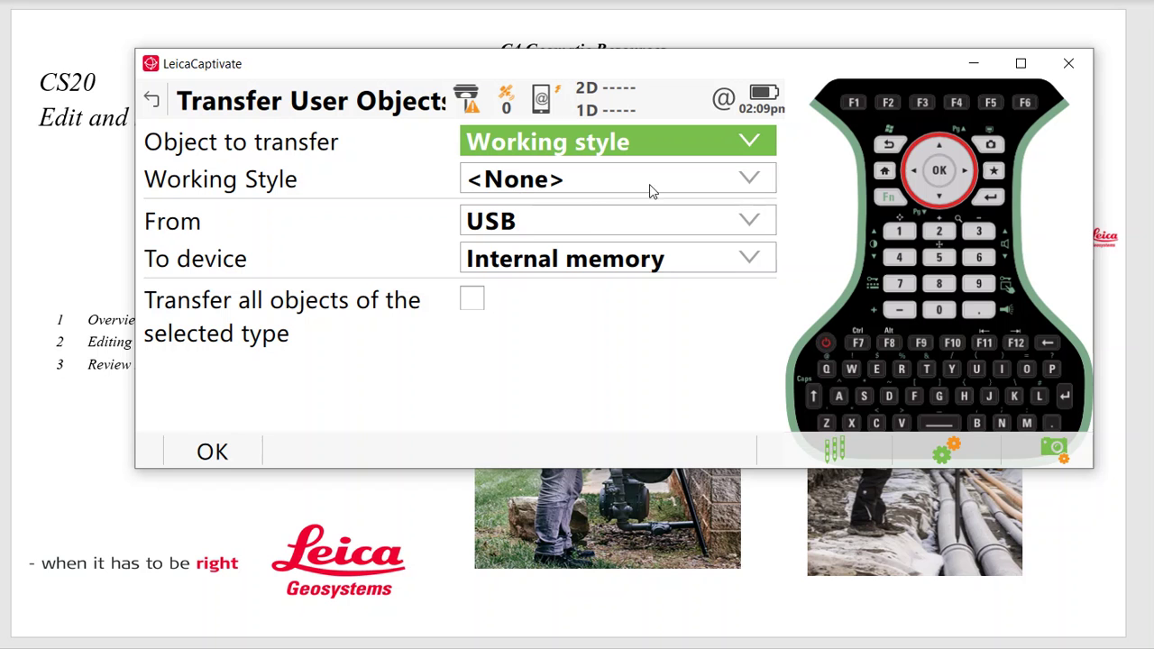
left_click(890, 146)
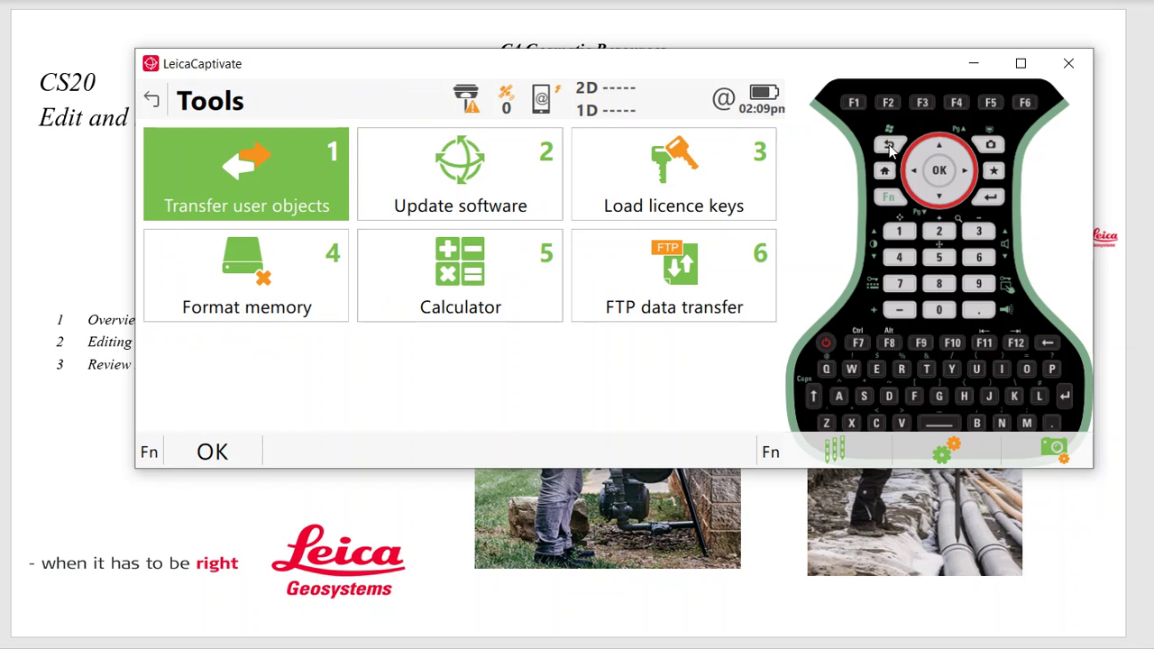
left_click(887, 146)
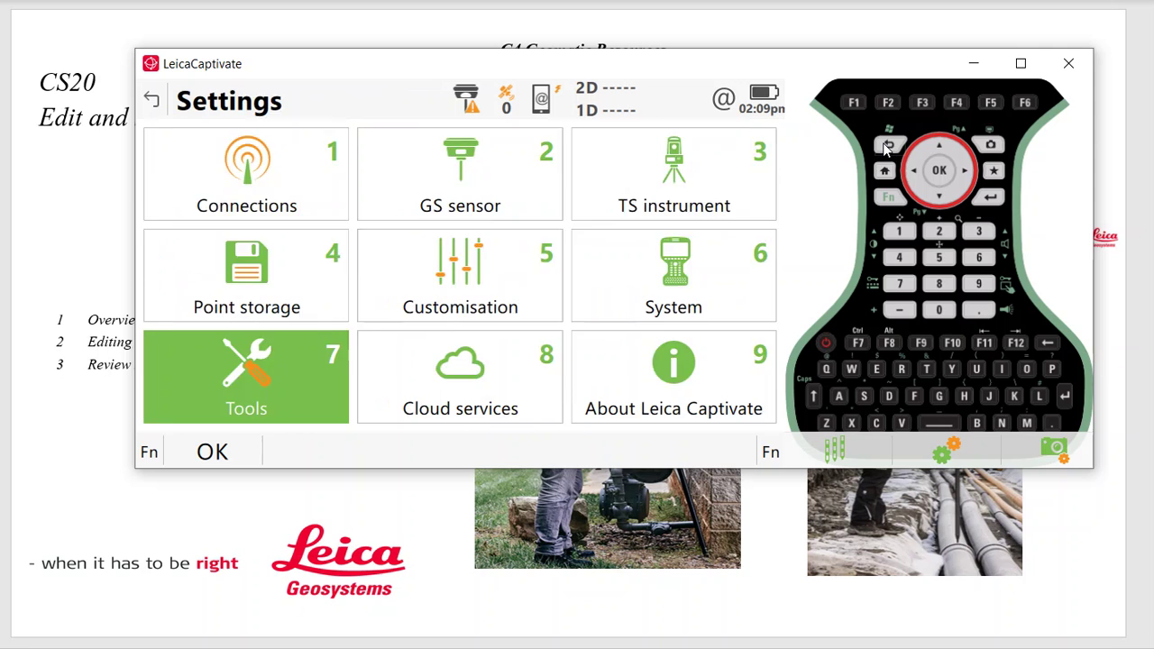
left_click(887, 146)
left_click_drag(169, 272, 367, 261)
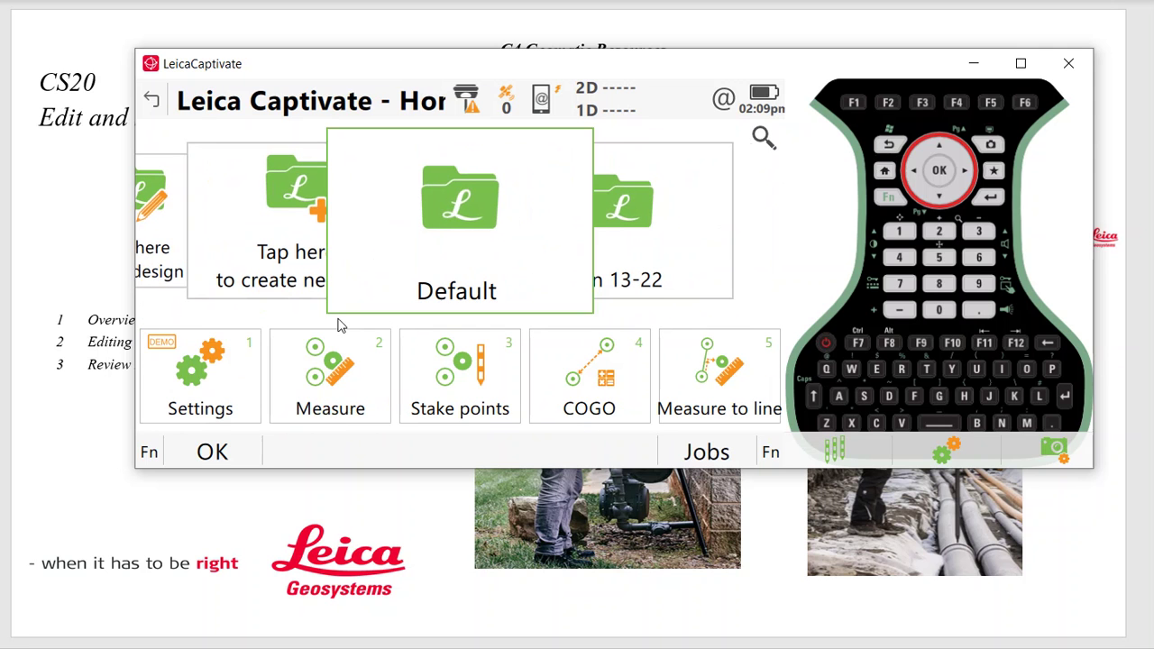
left_click(222, 379)
left_click(259, 183)
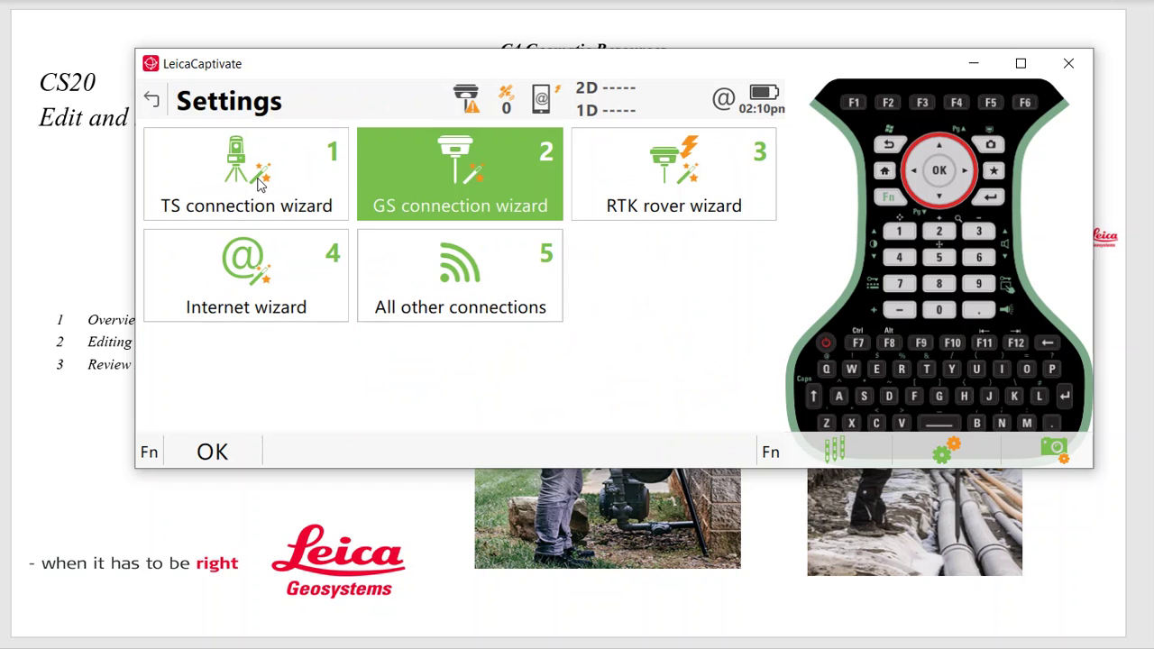
left_click(258, 183)
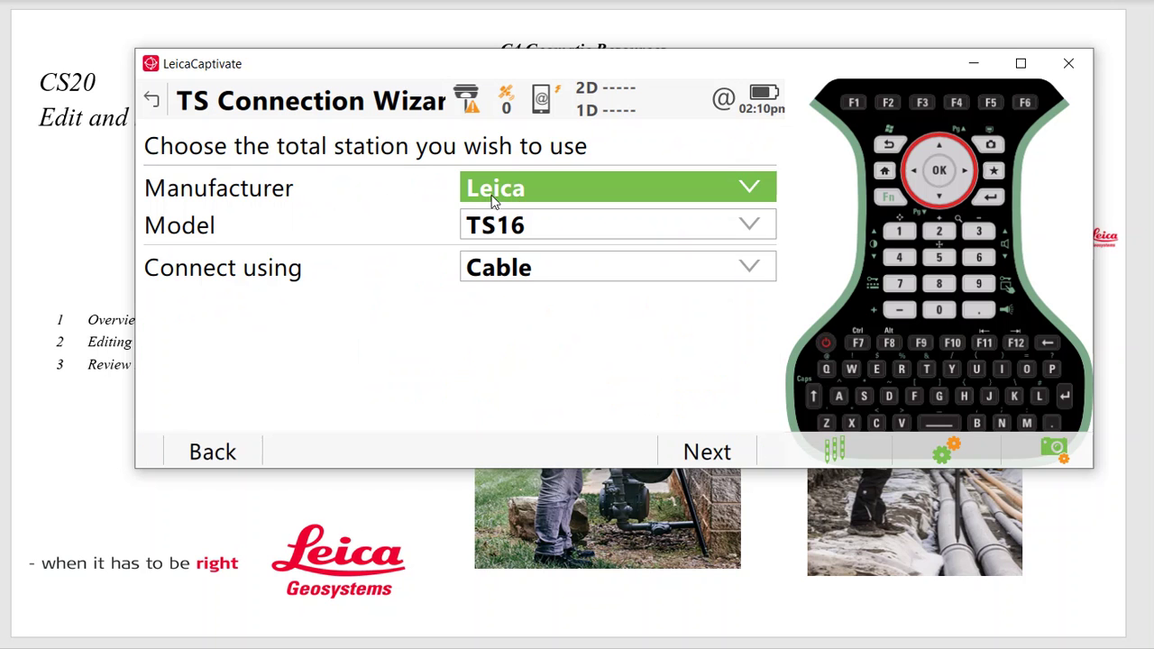
left_click(522, 230)
left_click(520, 263)
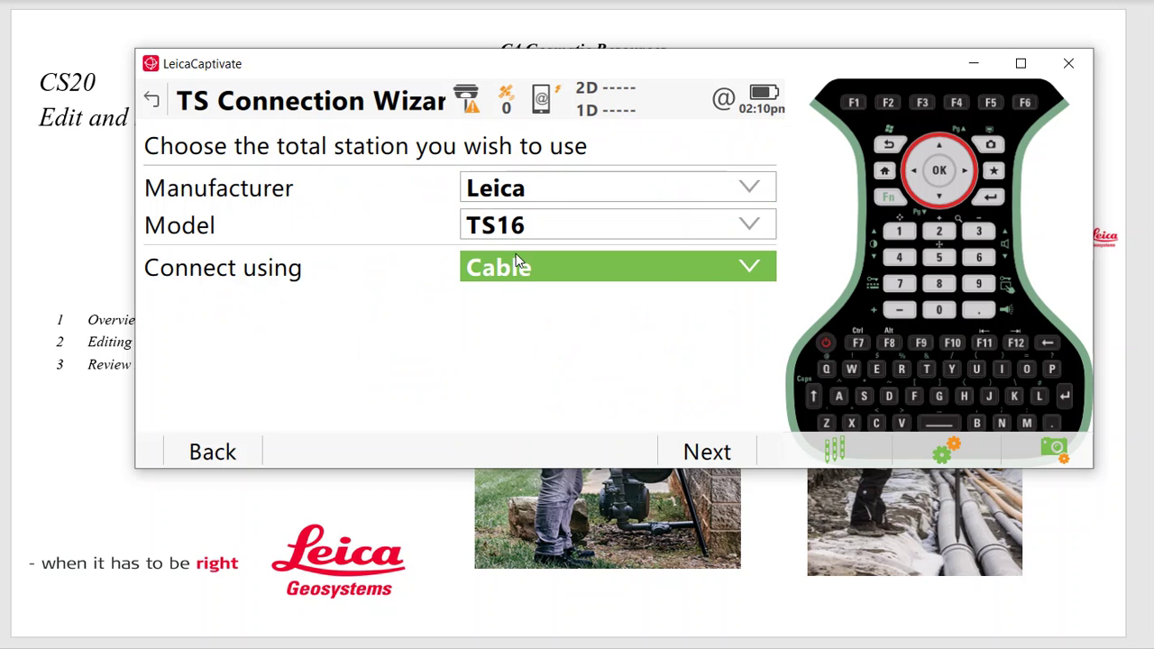
left_click(537, 270)
left_click(543, 366)
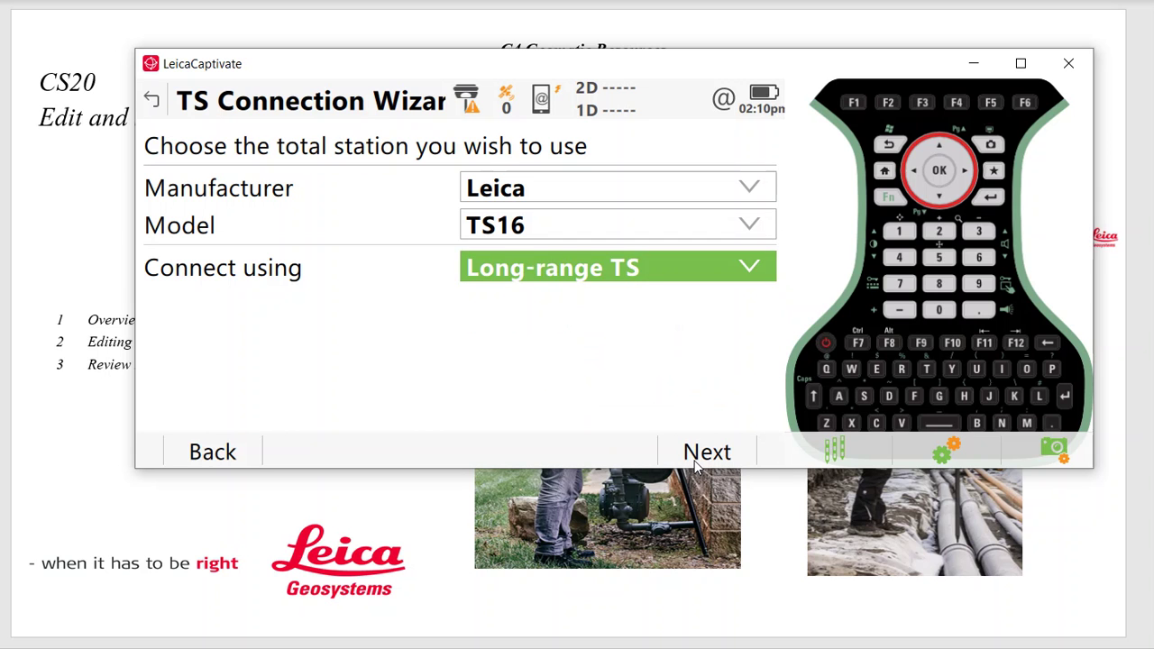
left_click(889, 147)
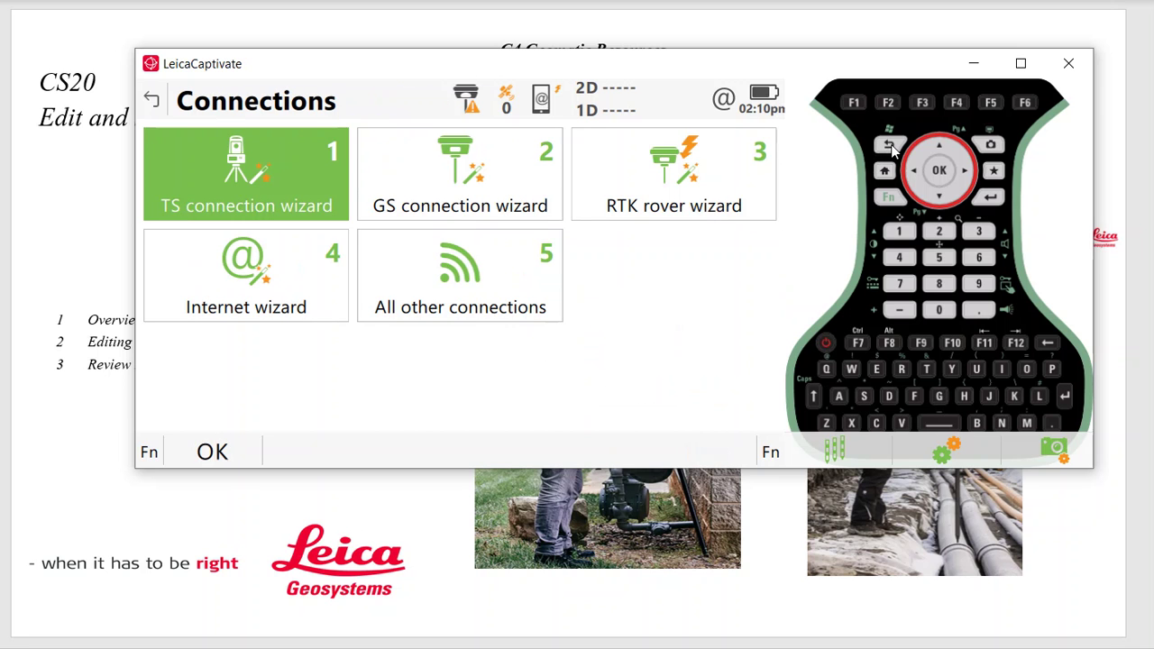
left_click(486, 203)
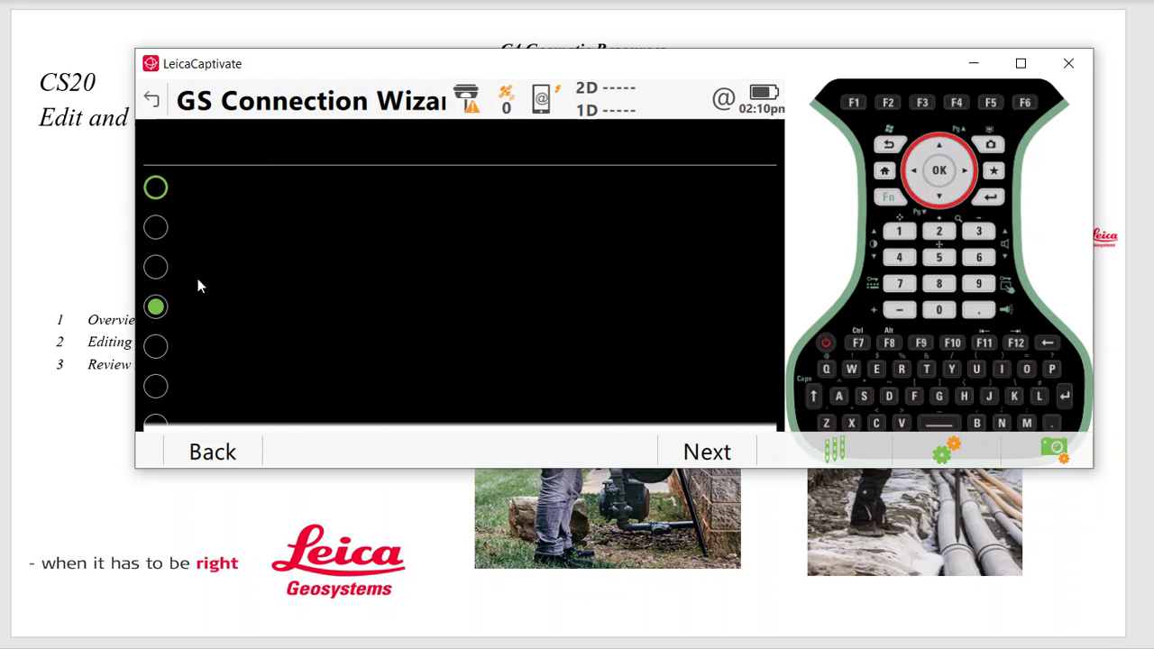
left_click(685, 457)
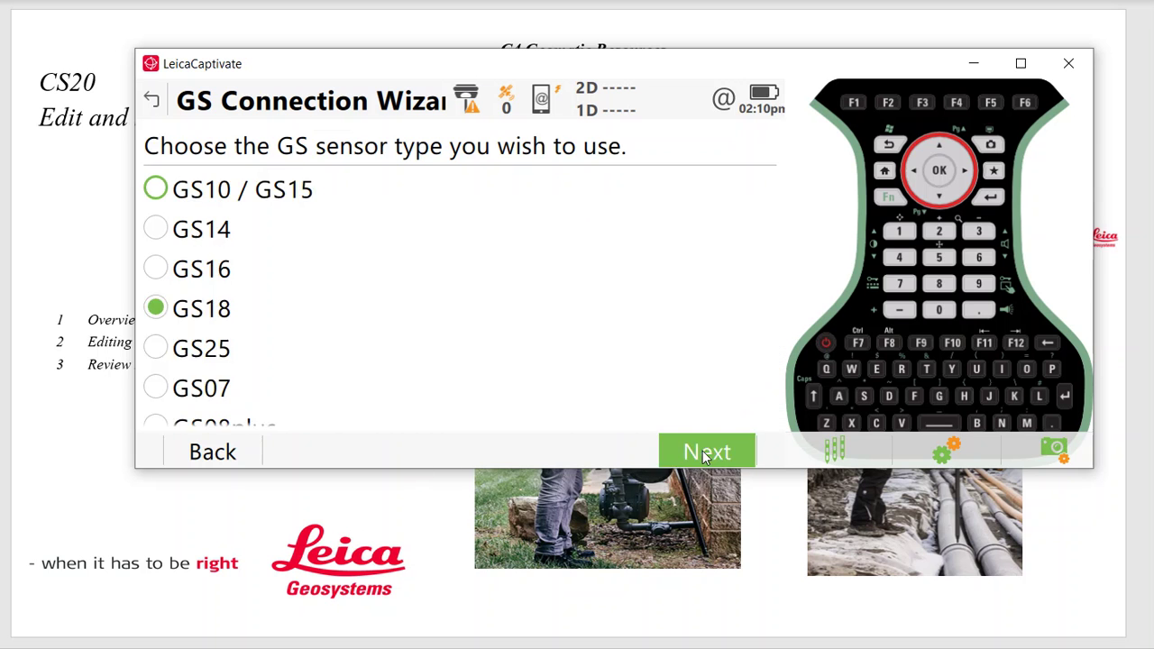
left_click(217, 453)
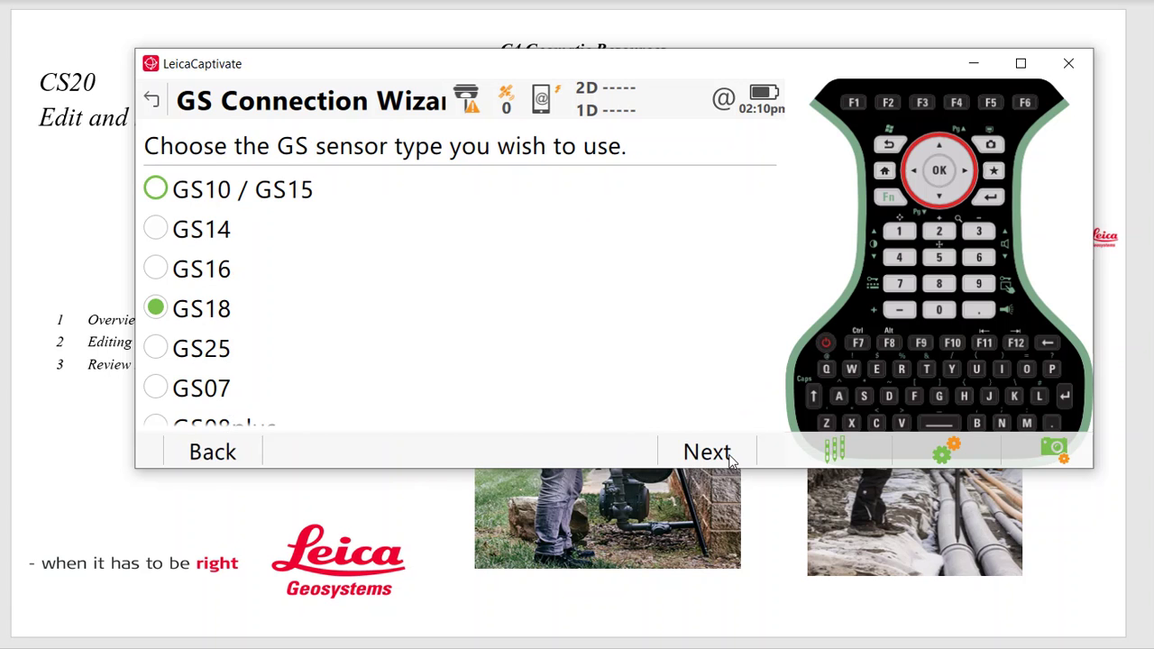
left_click(730, 456)
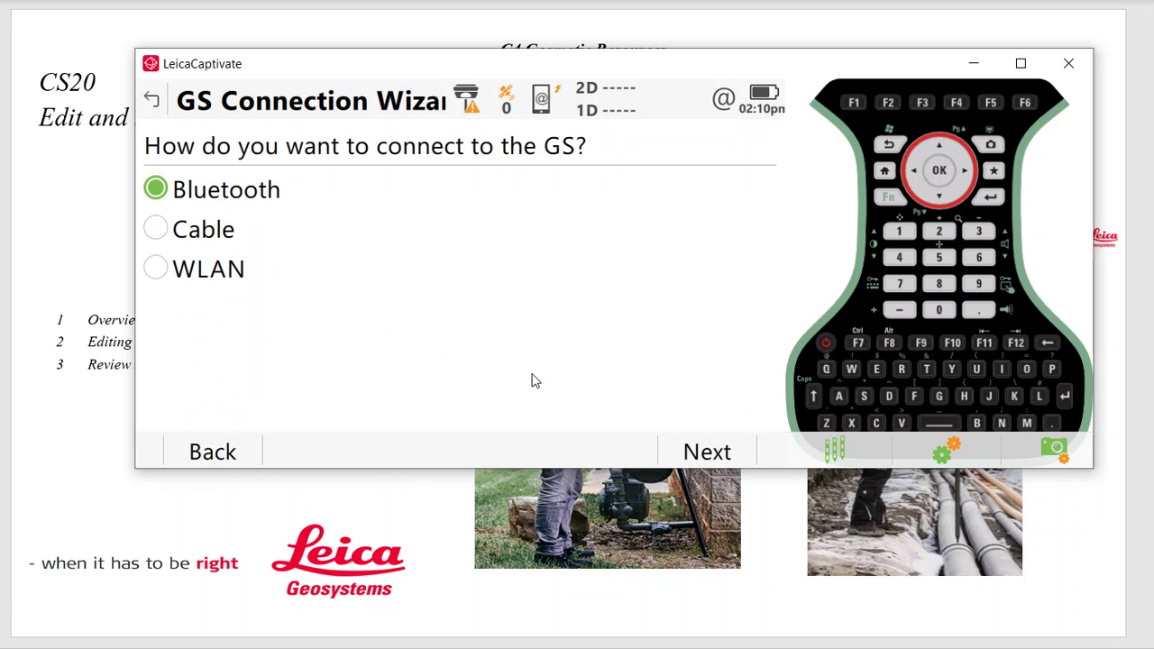
left_click(889, 148)
left_click(890, 148)
left_click(888, 147)
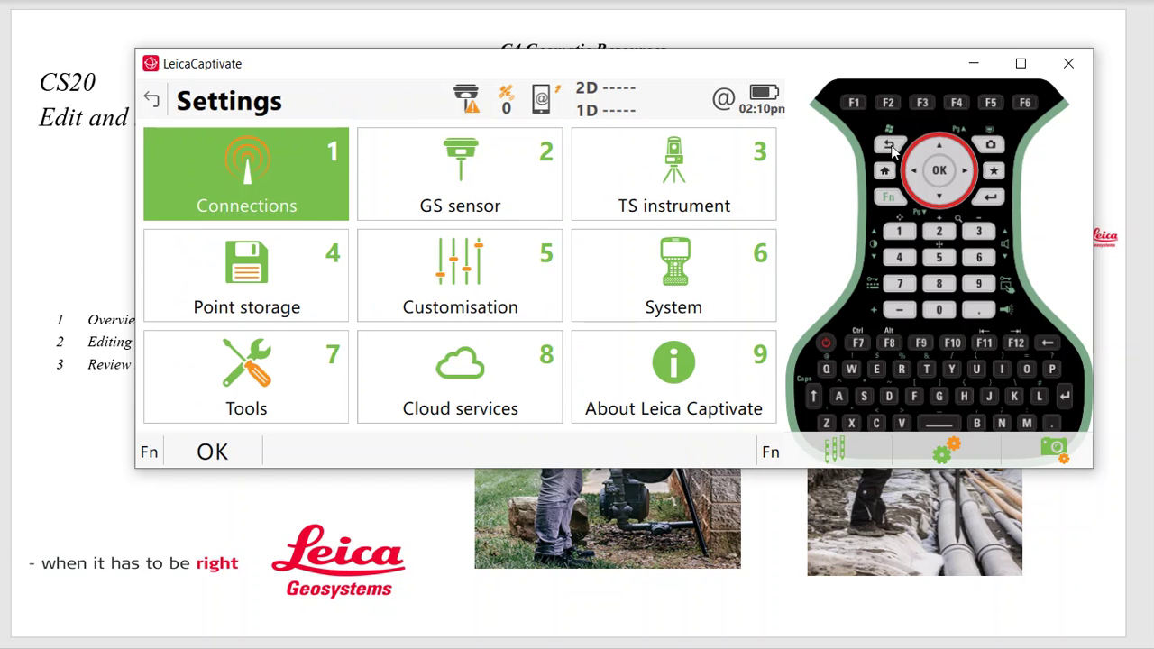
Step: Confirm Choose Instruments is set to Use both GS & TS, with GS measuring first
left_click(887, 147)
left_click(888, 198)
left_click(213, 458)
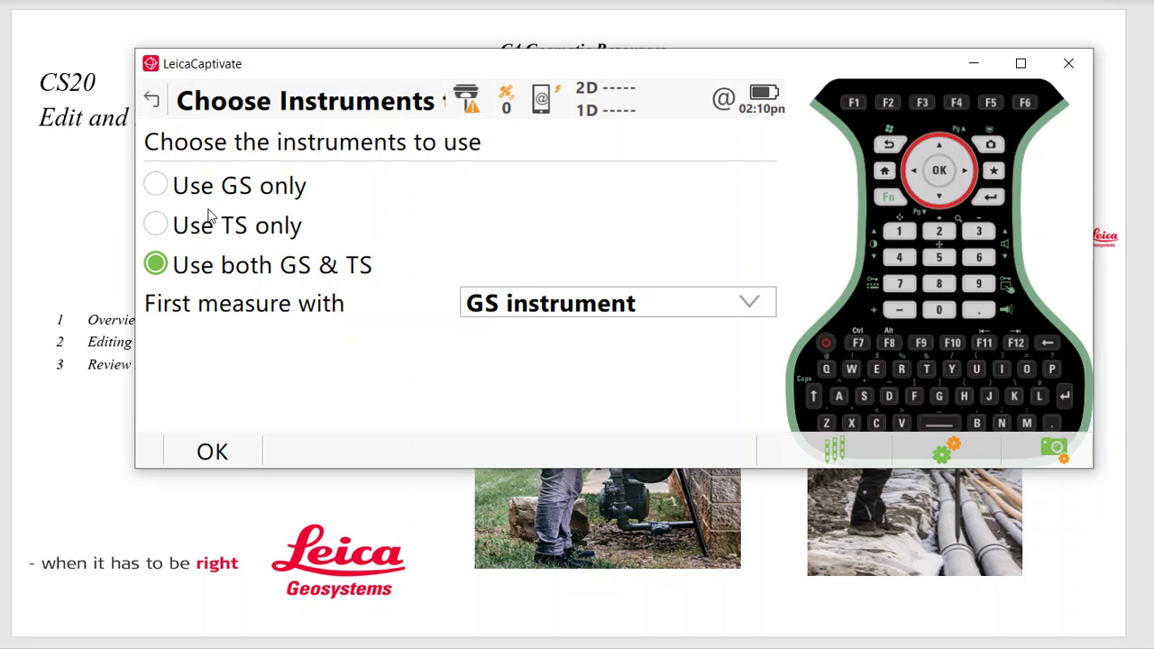
Step: Check the design data settings and keep points & lines from job Jan 13-22
left_click(895, 147)
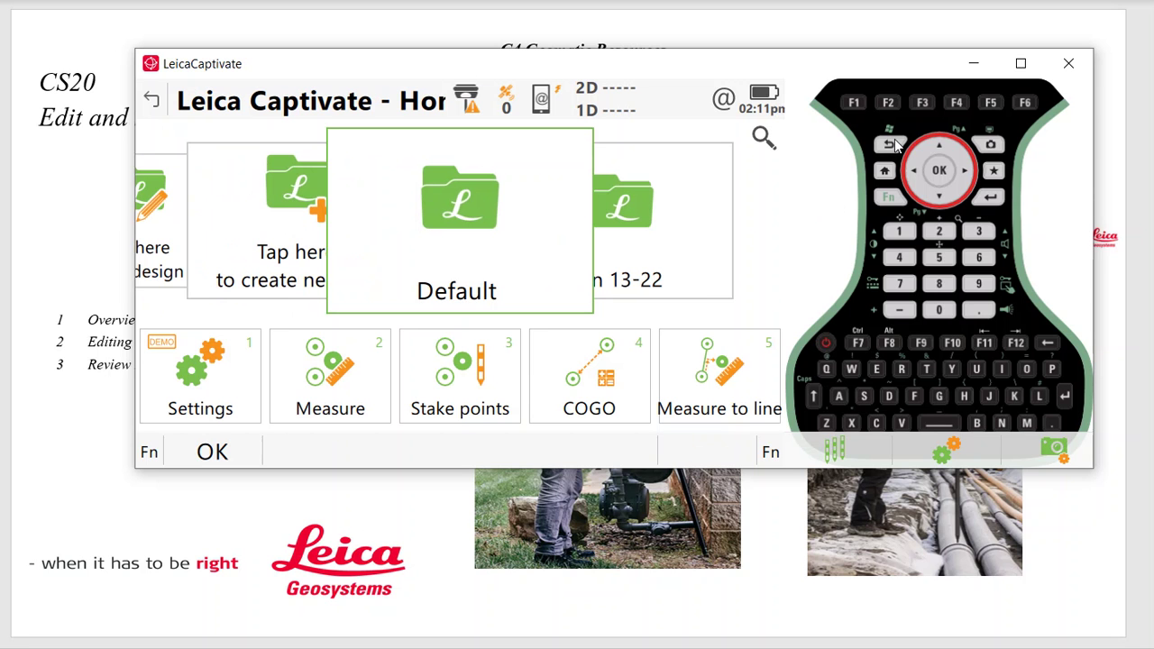
left_click_drag(261, 267, 570, 275)
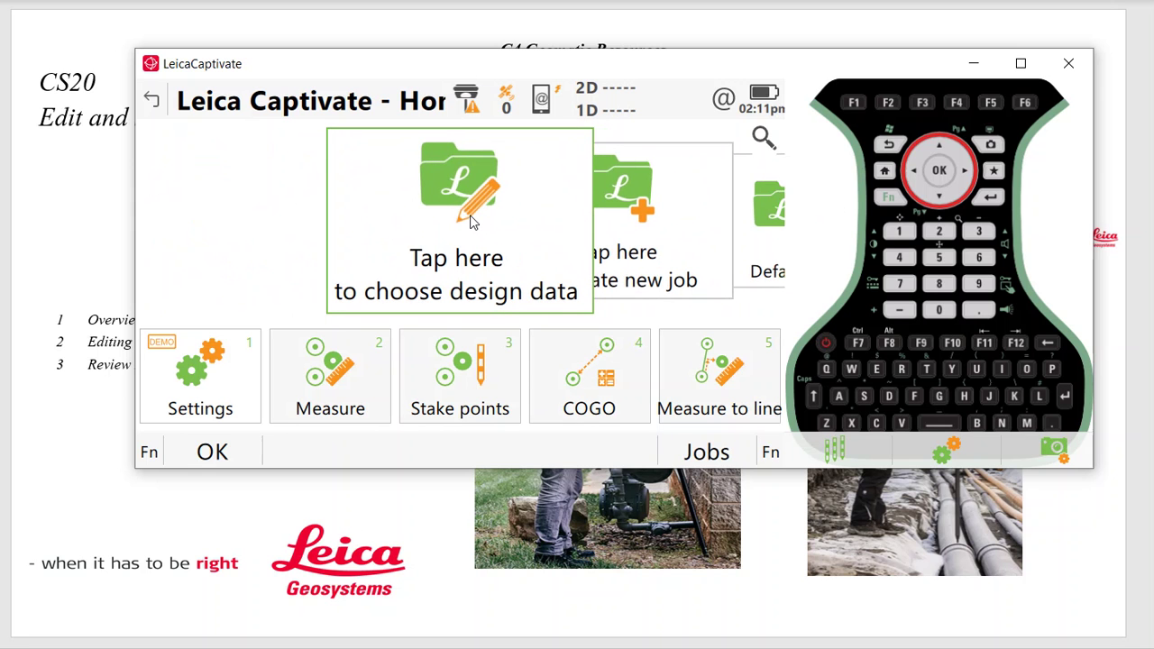
left_click(471, 220)
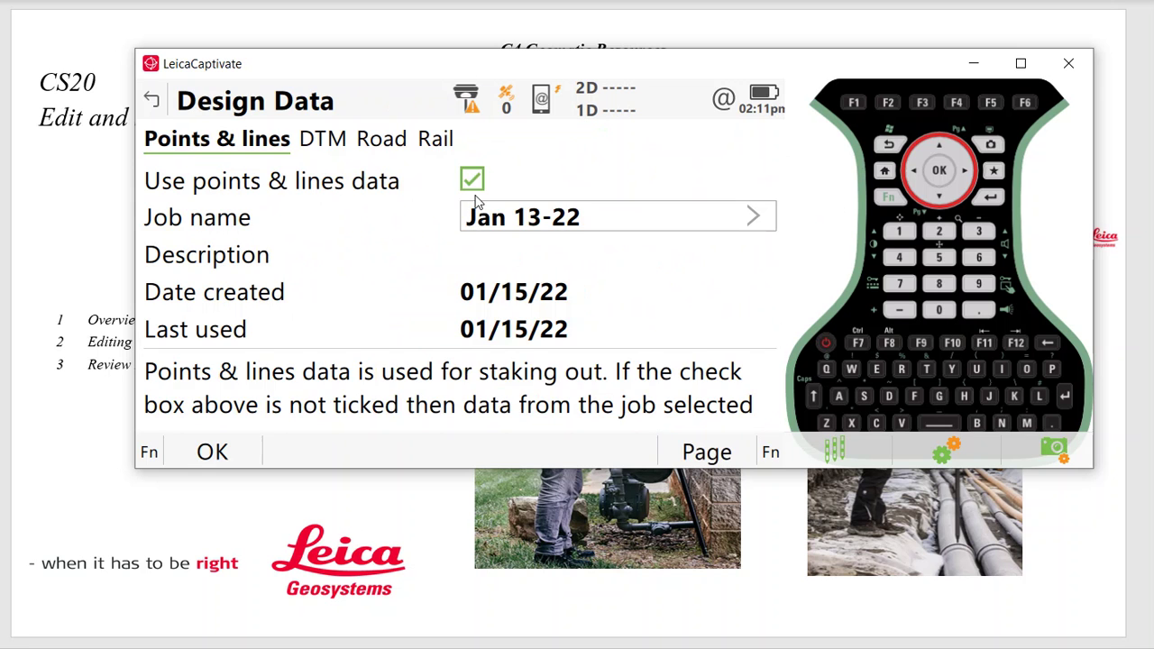
left_click(887, 196)
left_click(254, 453)
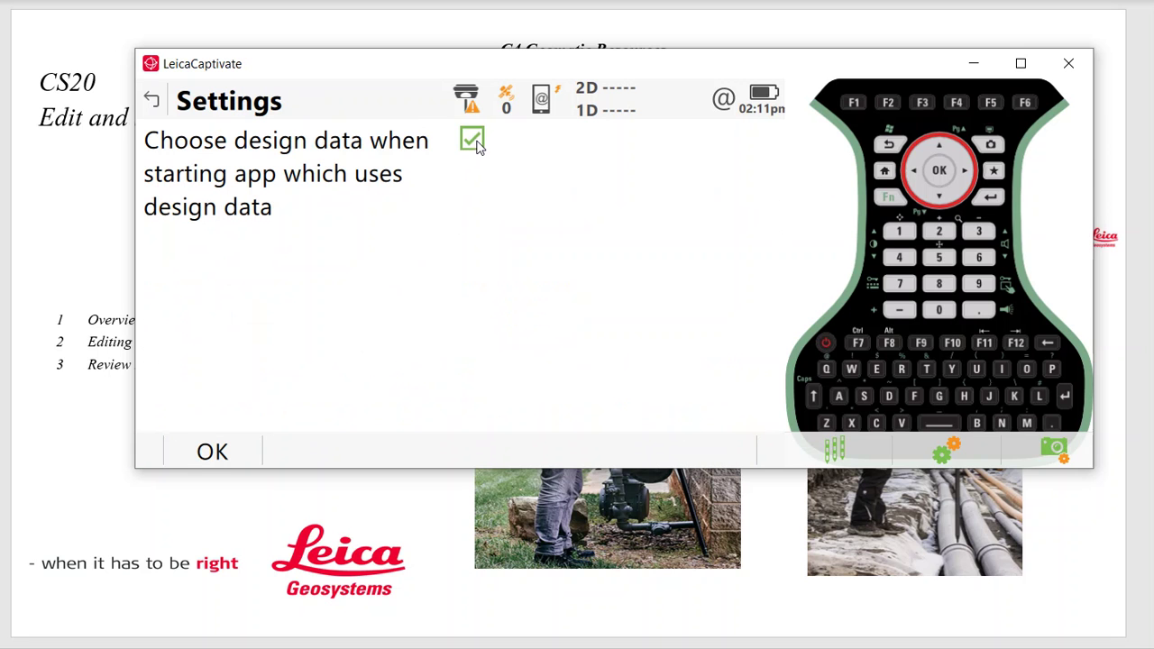
left_click(225, 457)
left_click(225, 457)
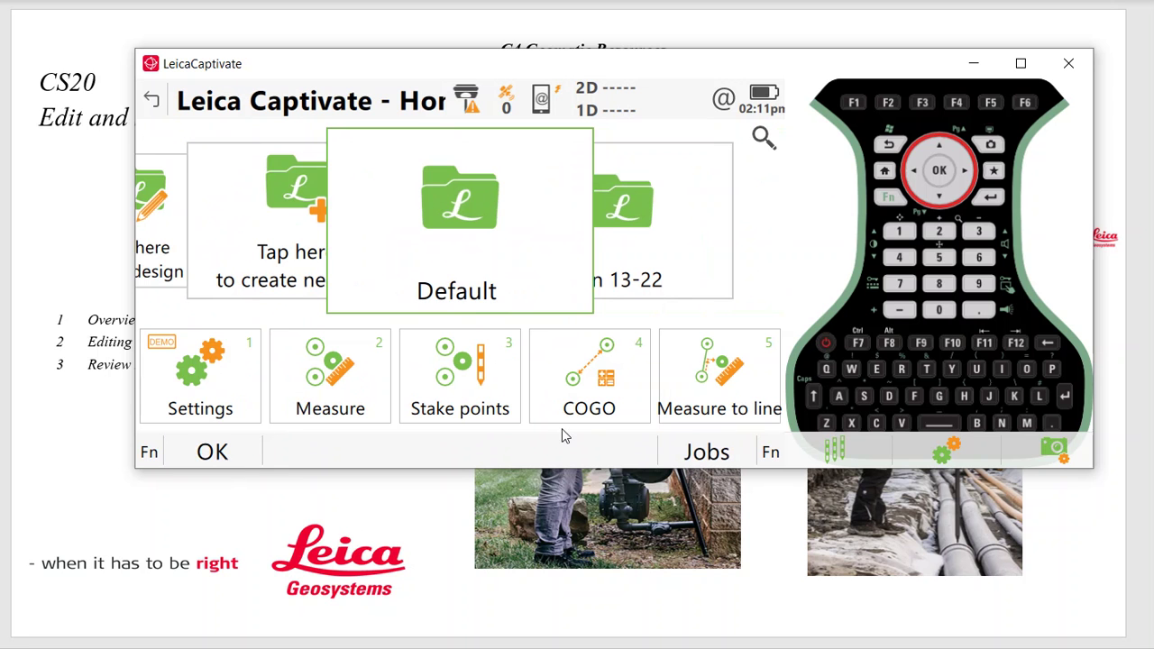
Step: Look at the Design Data screen in Stake points, then go back to Home
left_click(473, 403)
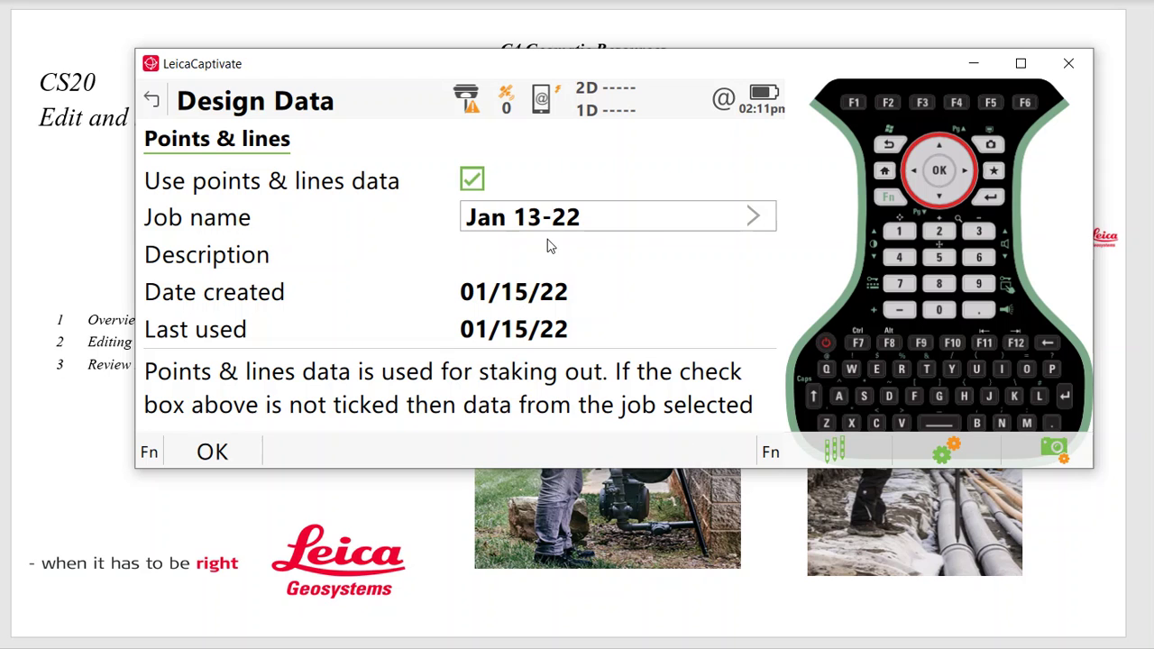
left_click(892, 149)
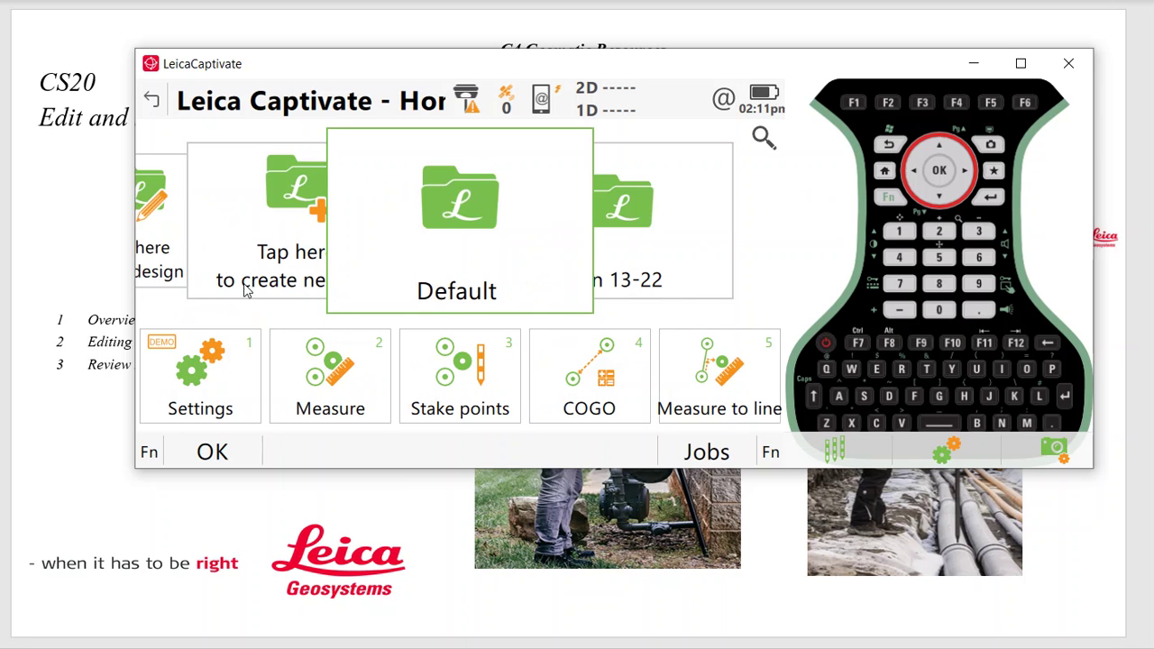
left_click_drag(206, 264, 453, 263)
Step: Start an ASCII export of job Jan 13-22 from its job options
key("3")
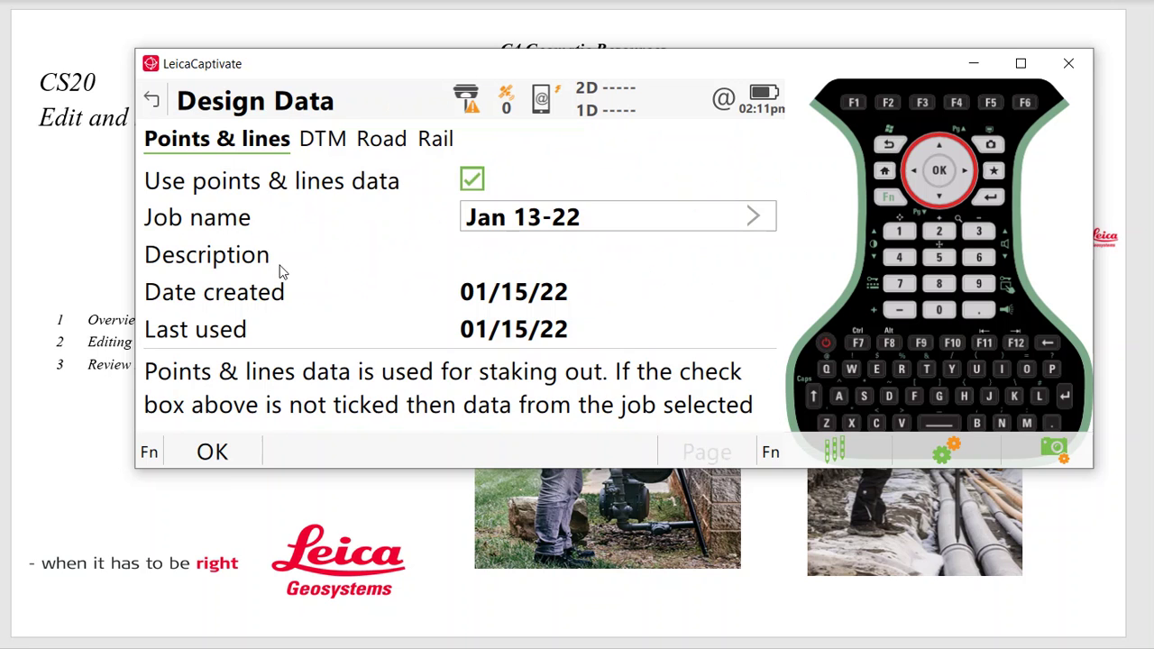
left_click(888, 149)
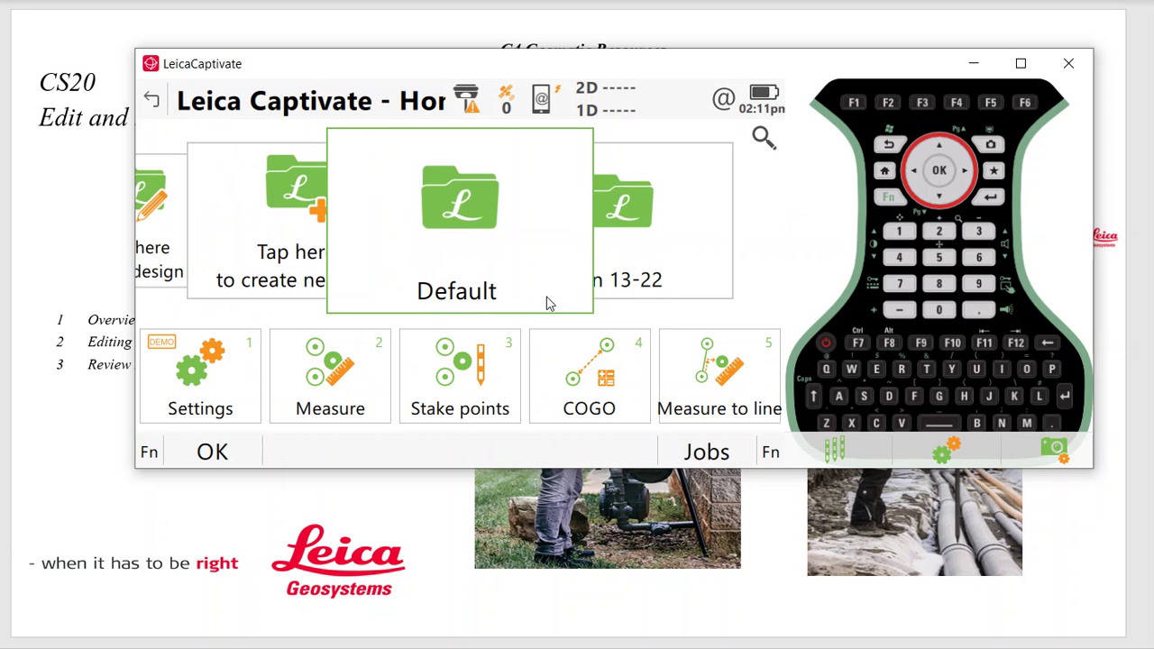
left_click(665, 281)
left_click(515, 272)
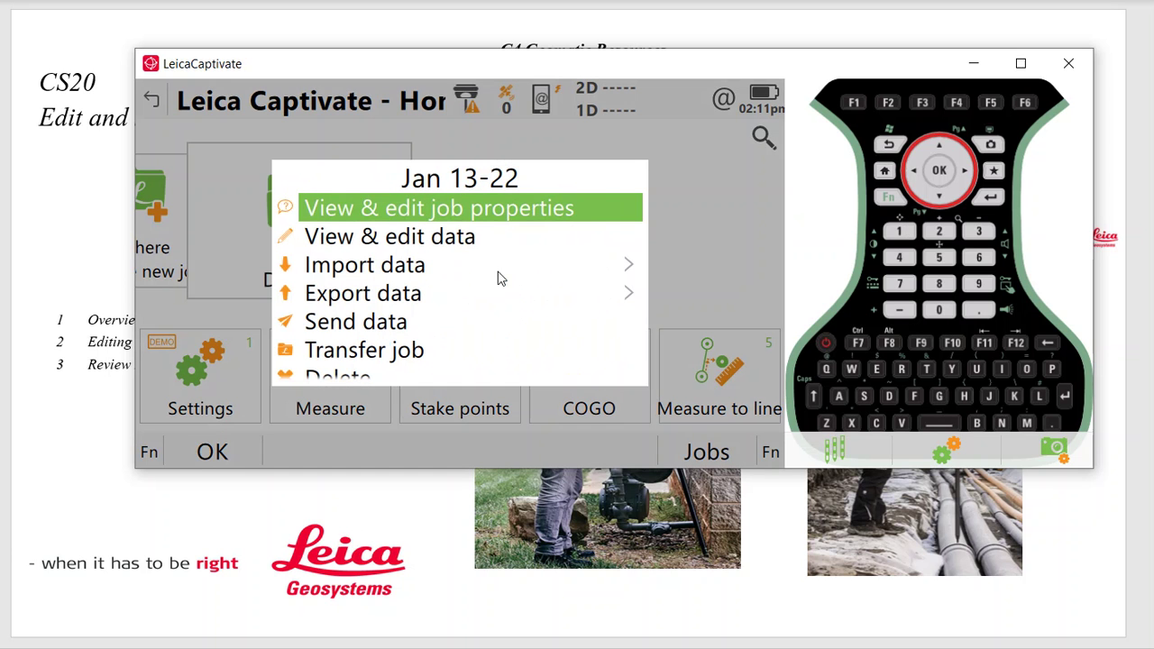
left_click(391, 300)
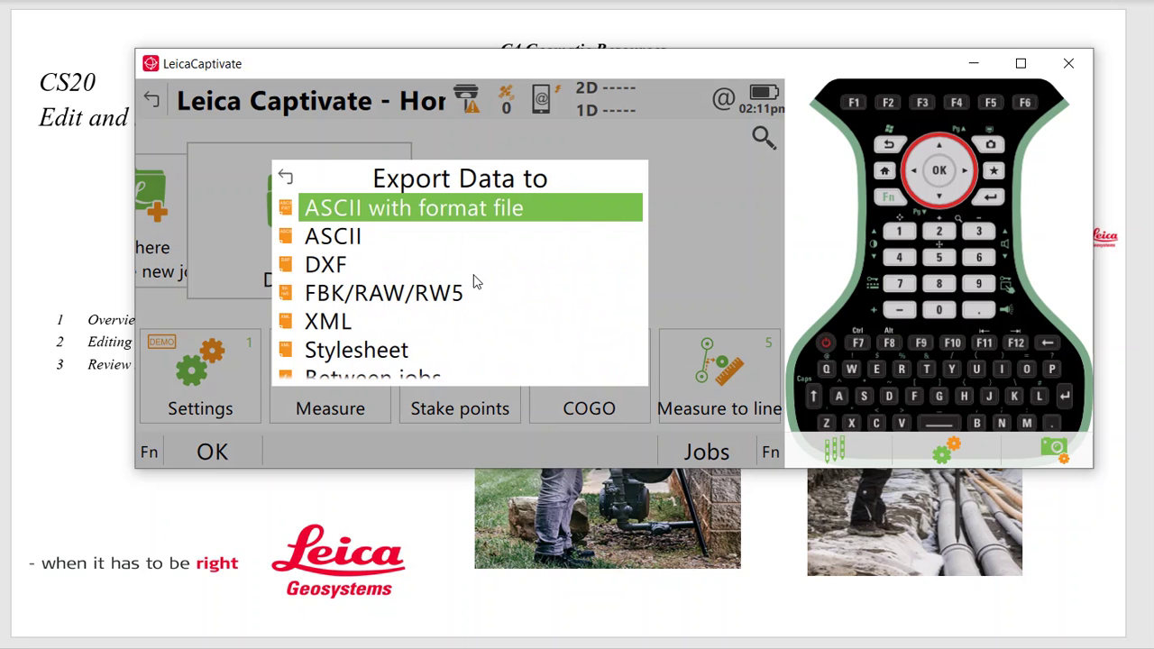
left_click(453, 241)
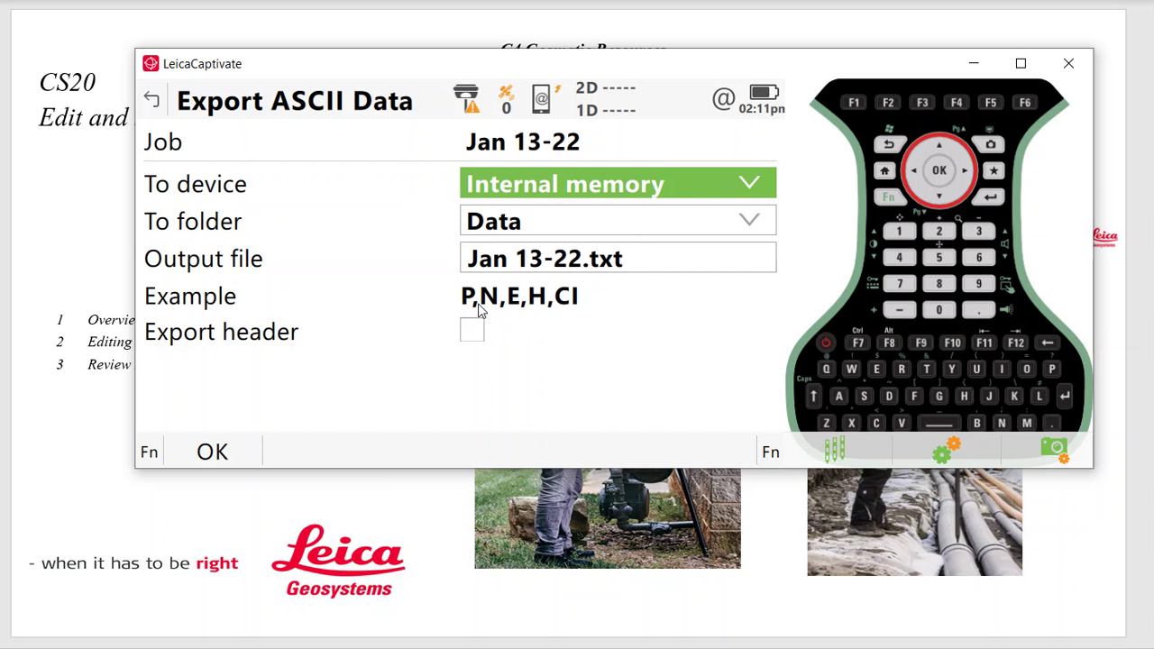
Step: Set the export format to comma-delimited Point ID, Northing, Easting, Height, Code, then return Home
left_click(884, 200)
left_click(213, 455)
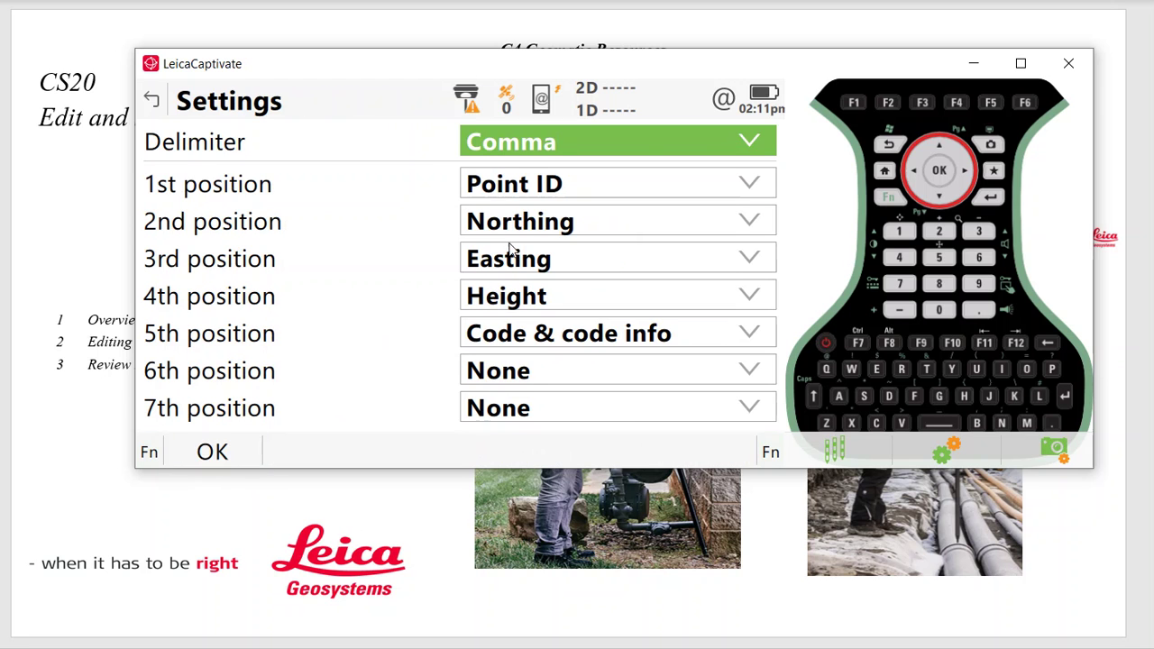
left_click(556, 221)
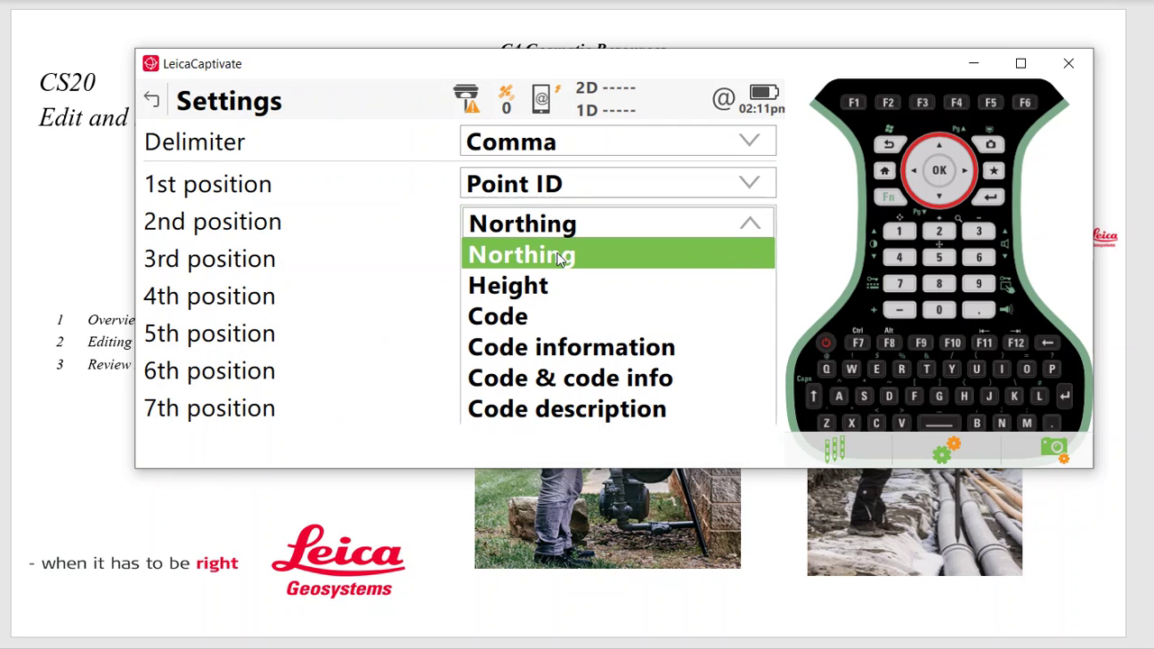
left_click(527, 257)
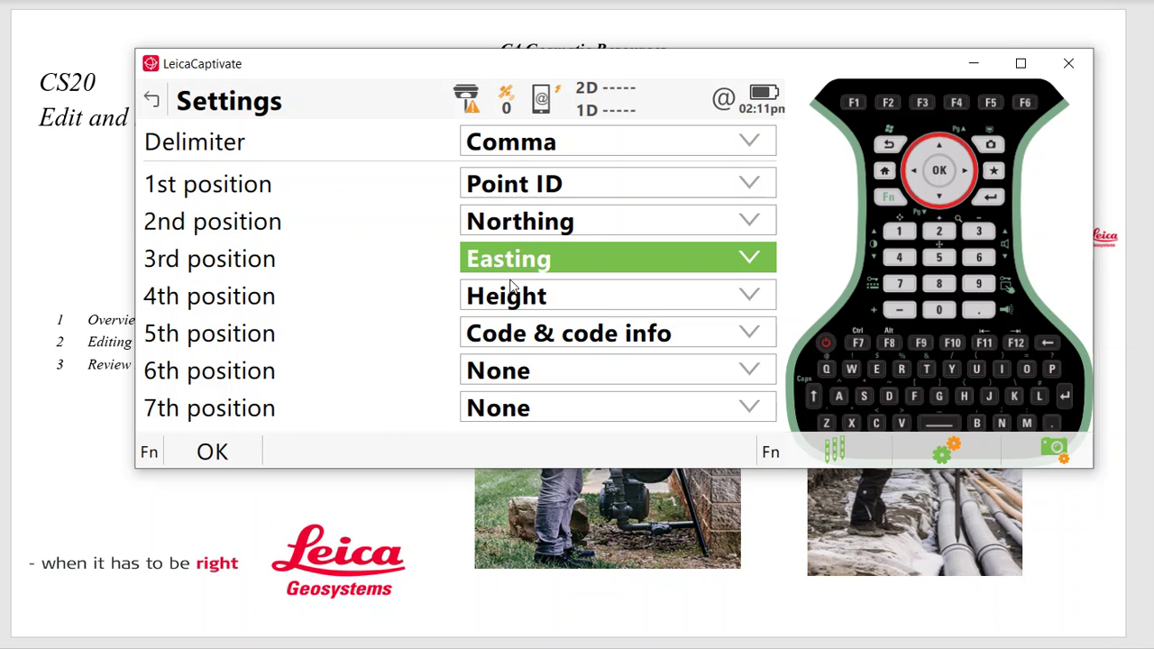
left_click(222, 453)
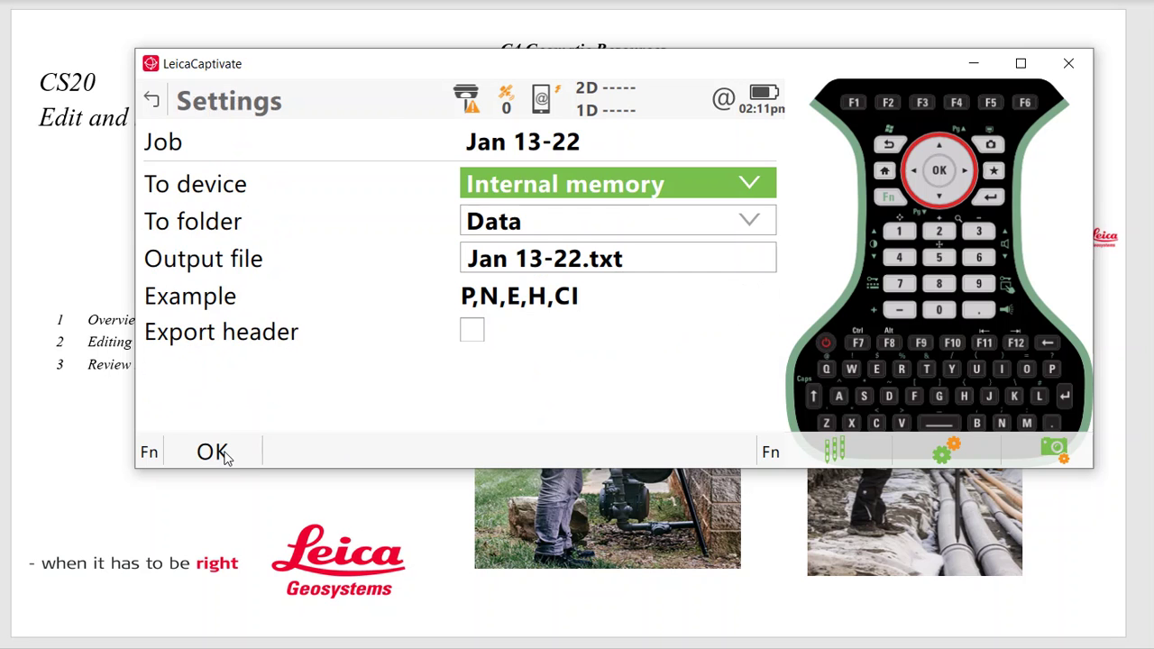
left_click(890, 147)
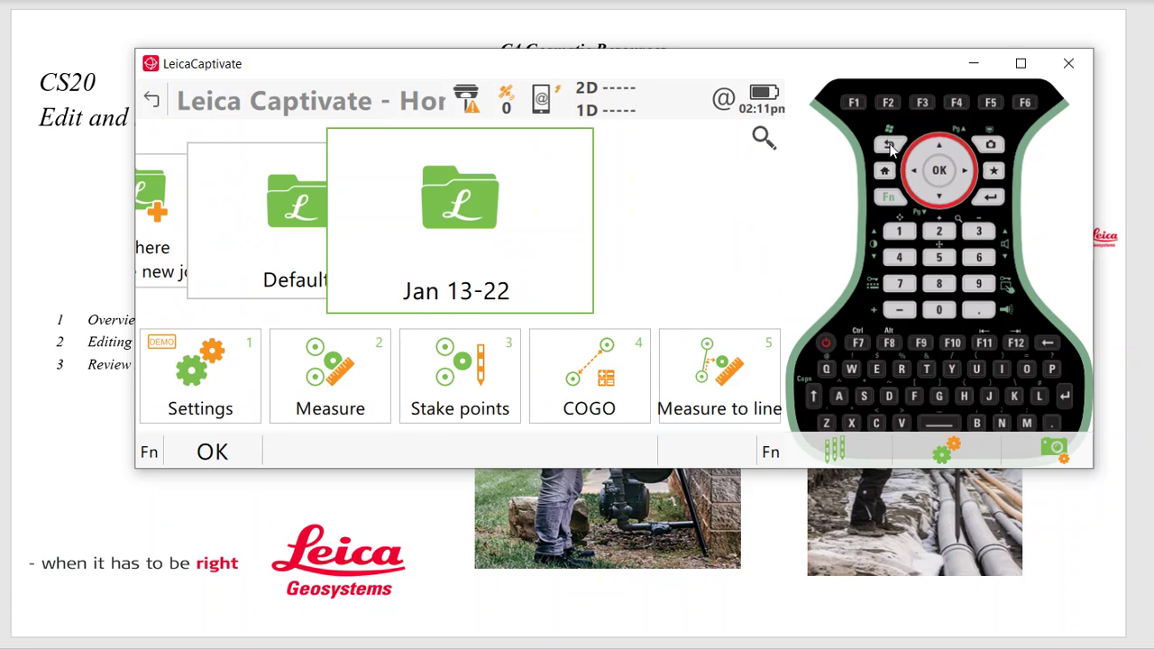
Step: Start an ASCII/GSI data import into job Jan 13-22
left_click(471, 211)
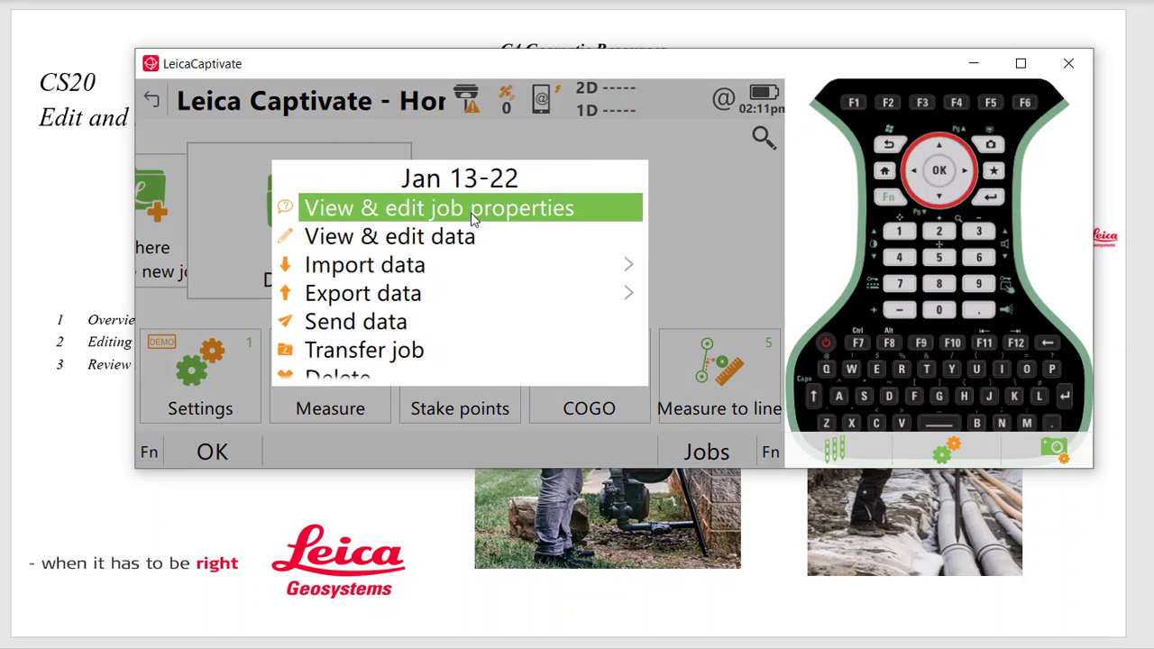
left_click(417, 269)
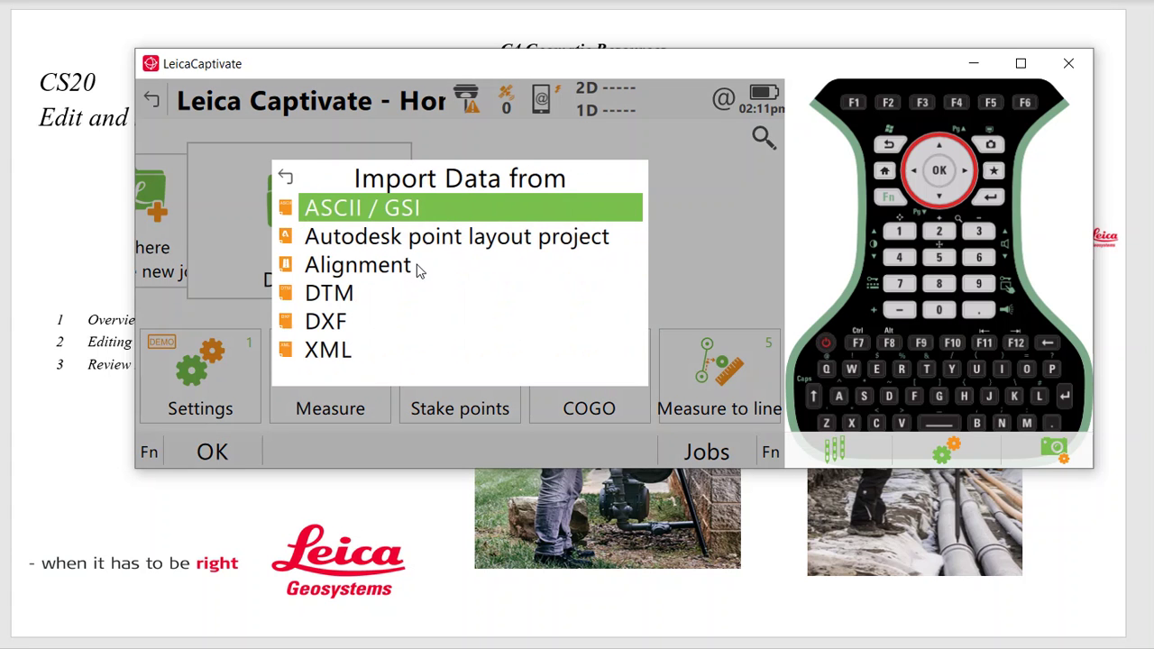
left_click(417, 211)
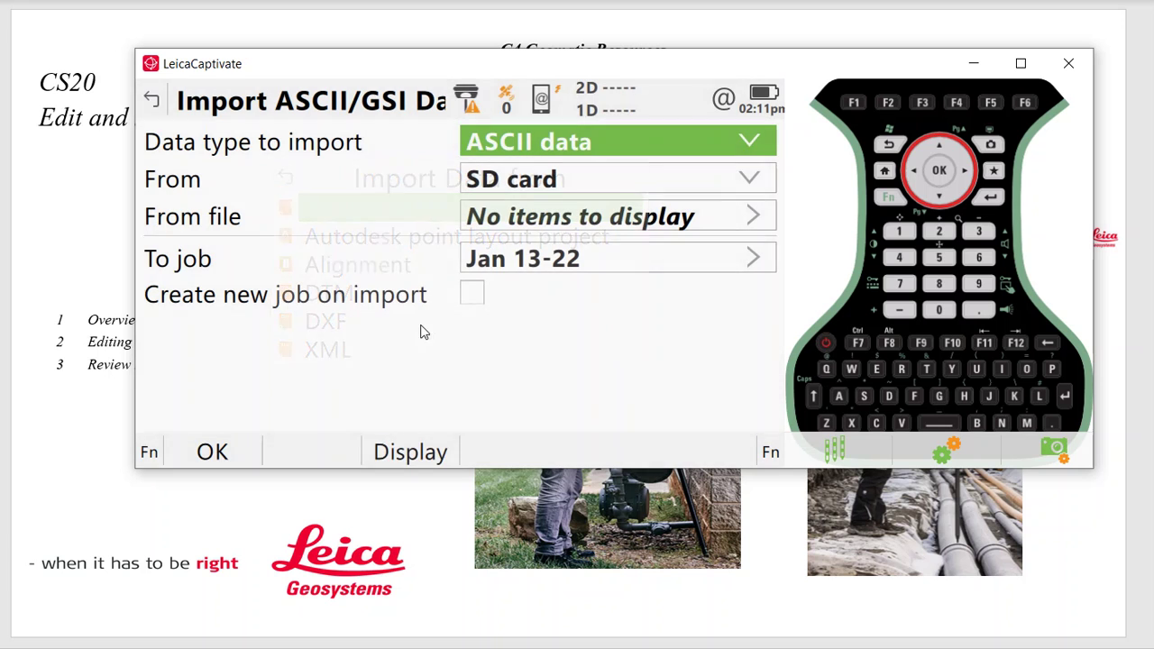
Step: Set the import columns to Northing 2 and Easting 3, and accept the settings
left_click(885, 197)
left_click(213, 457)
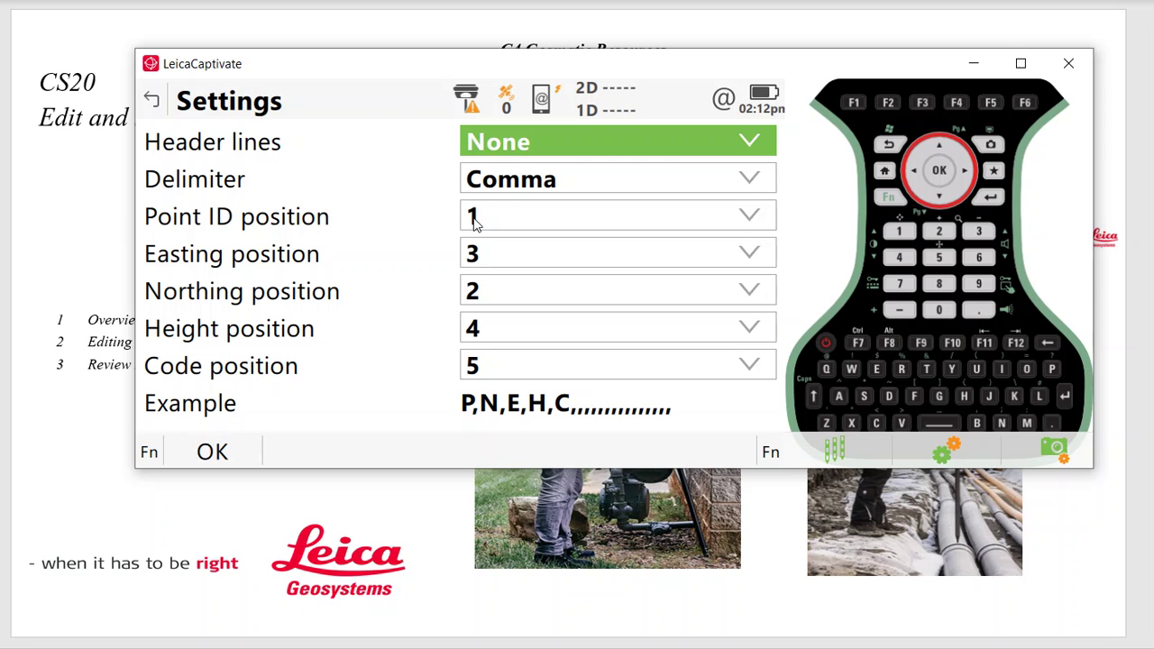
left_click(491, 260)
left_click(490, 291)
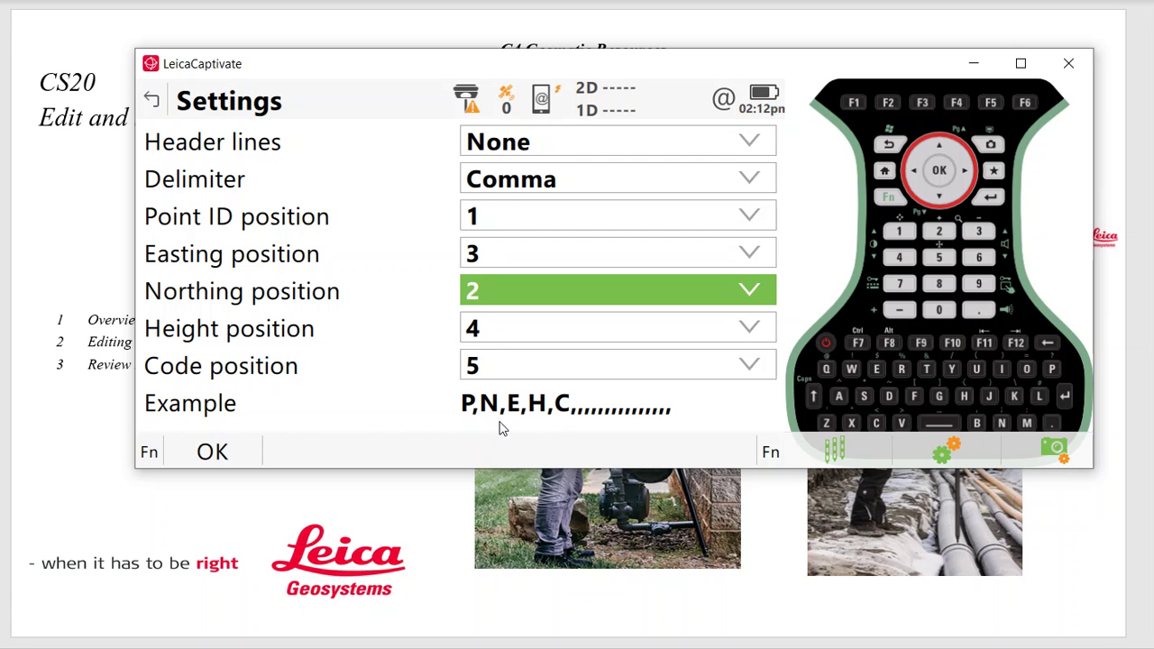
left_click(232, 456)
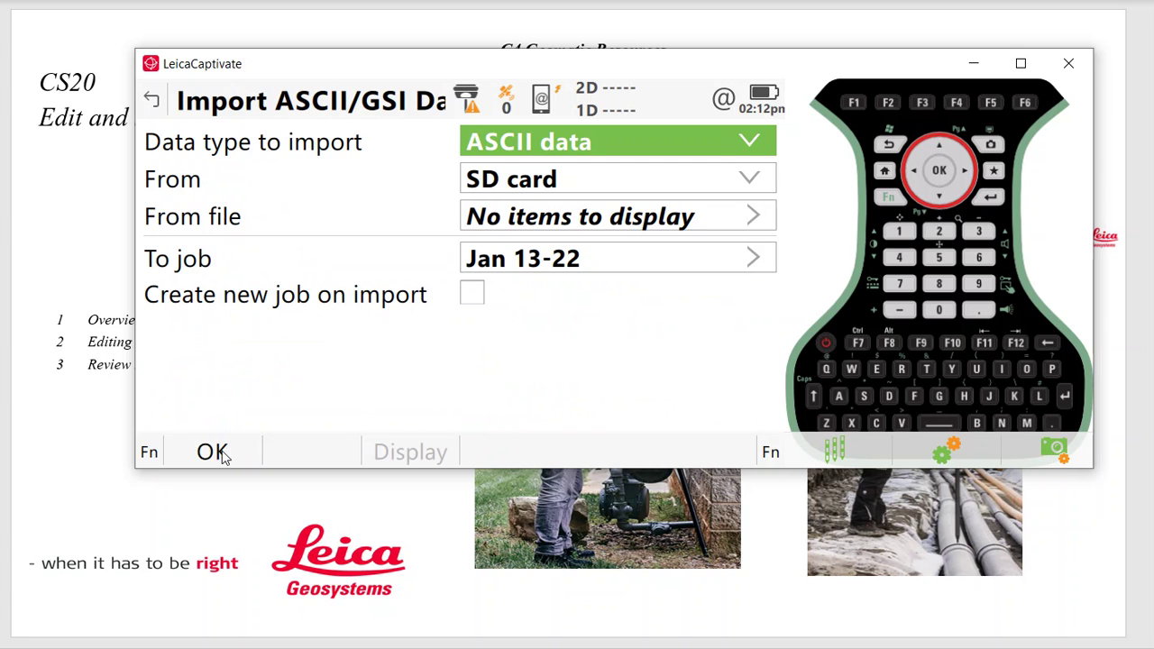
left_click(216, 455)
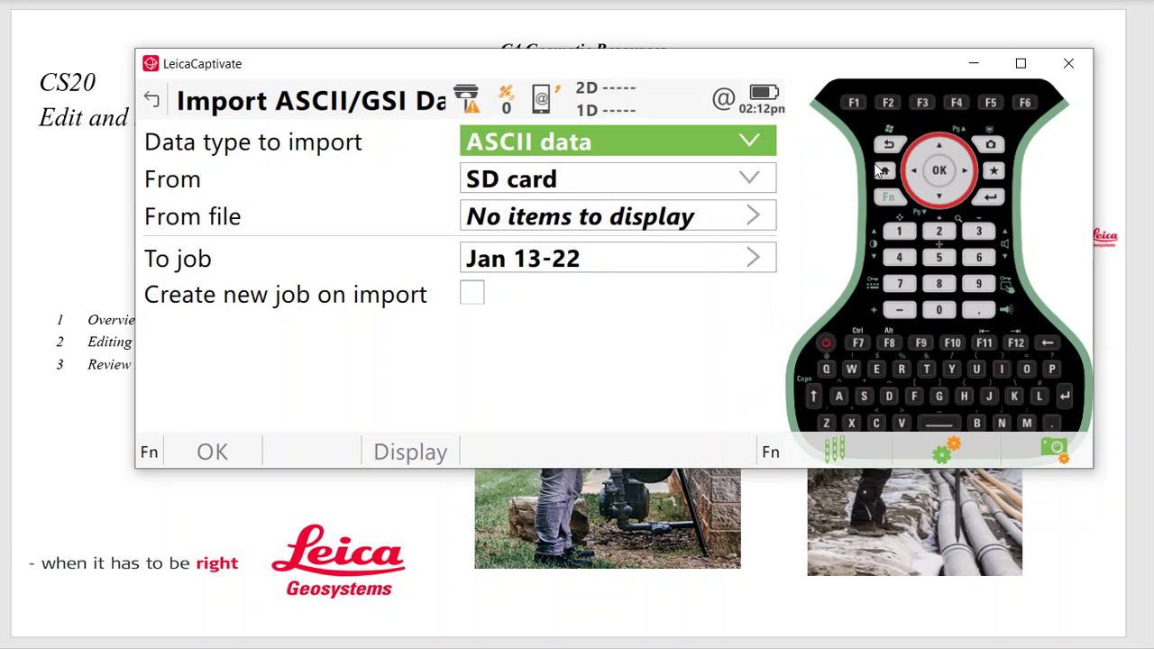
Step: Tick Point codes in the Measure app's Points display options, then return Home
left_click(884, 170)
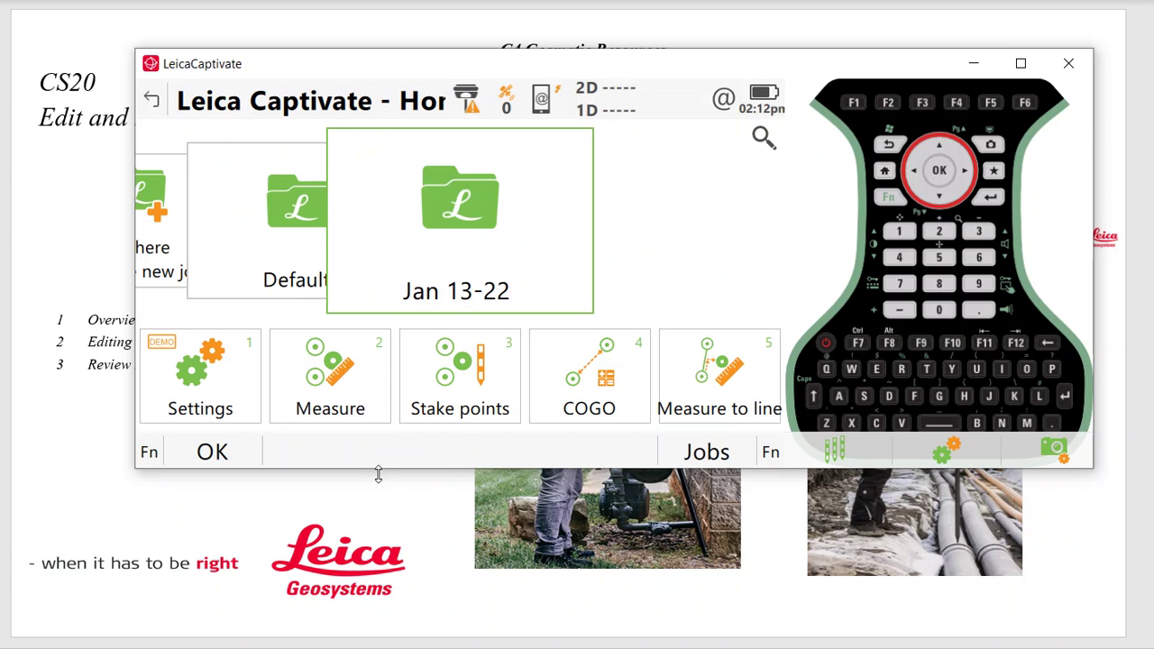
left_click(331, 388)
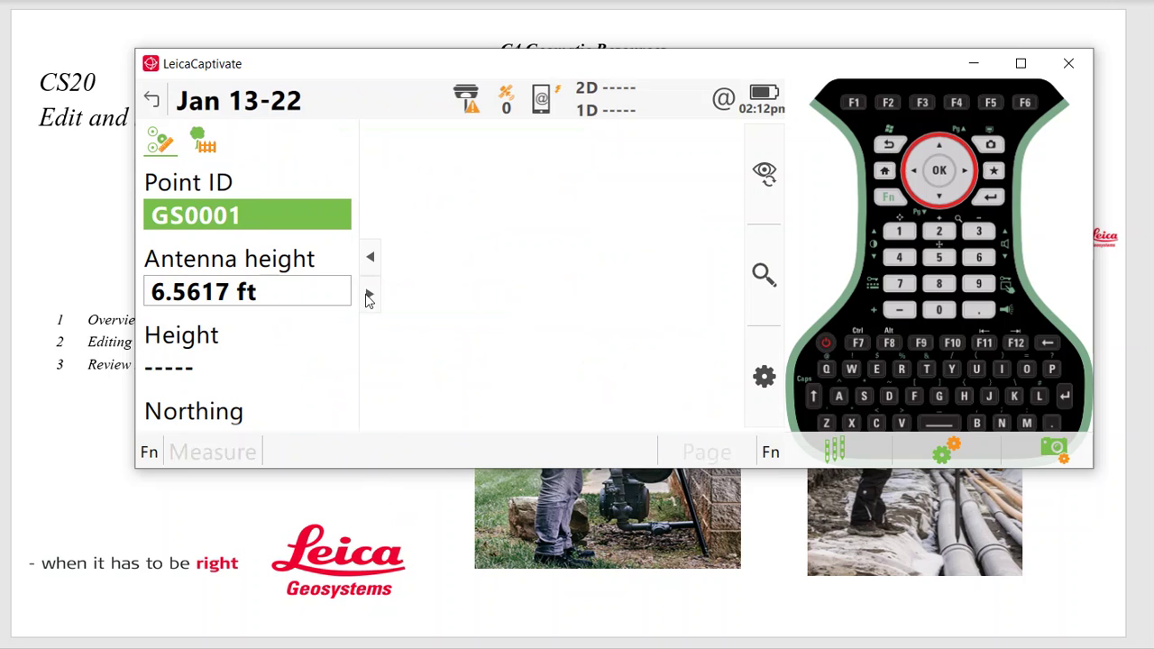
left_click(876, 200)
left_click(341, 456)
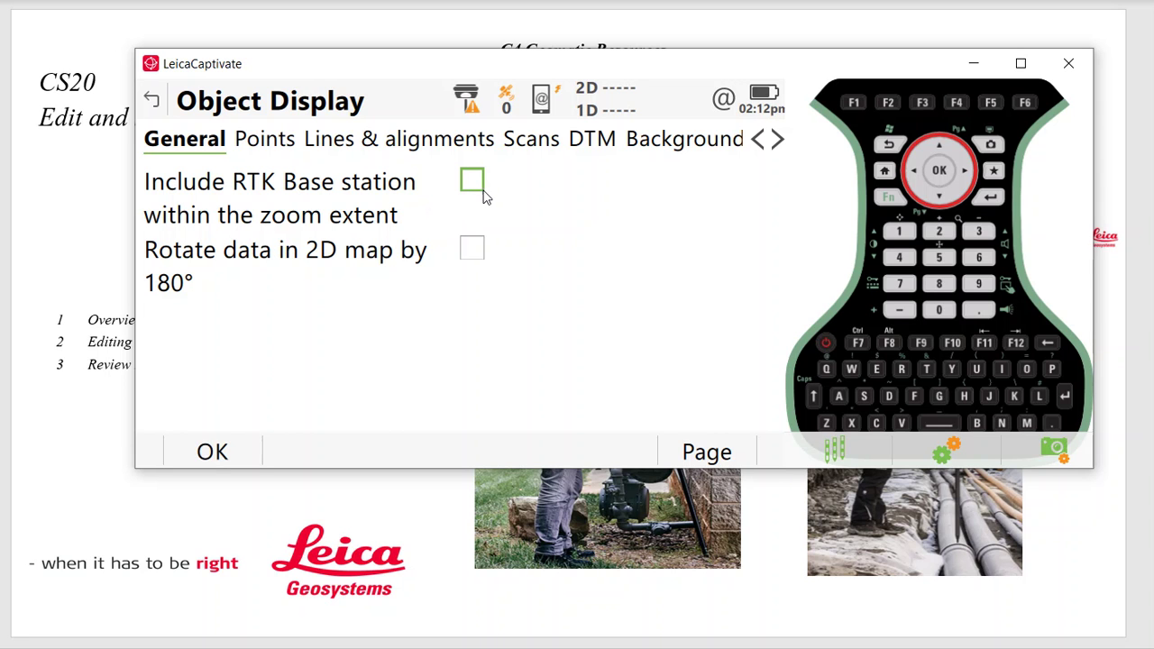
left_click(269, 149)
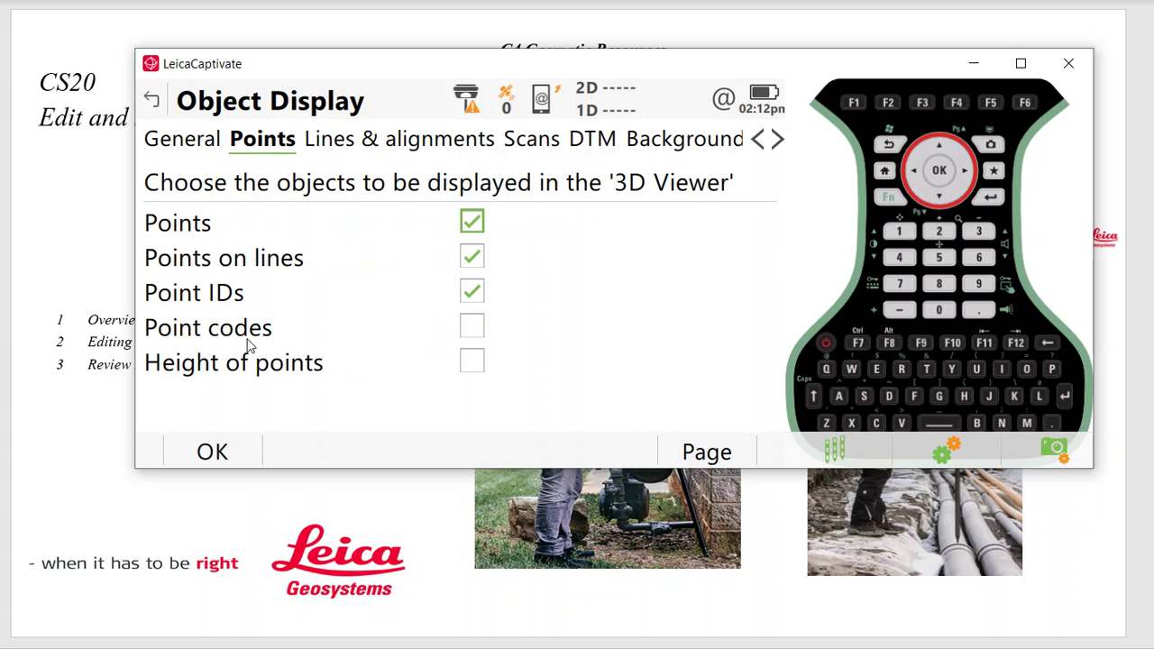
left_click(470, 332)
left_click(213, 448)
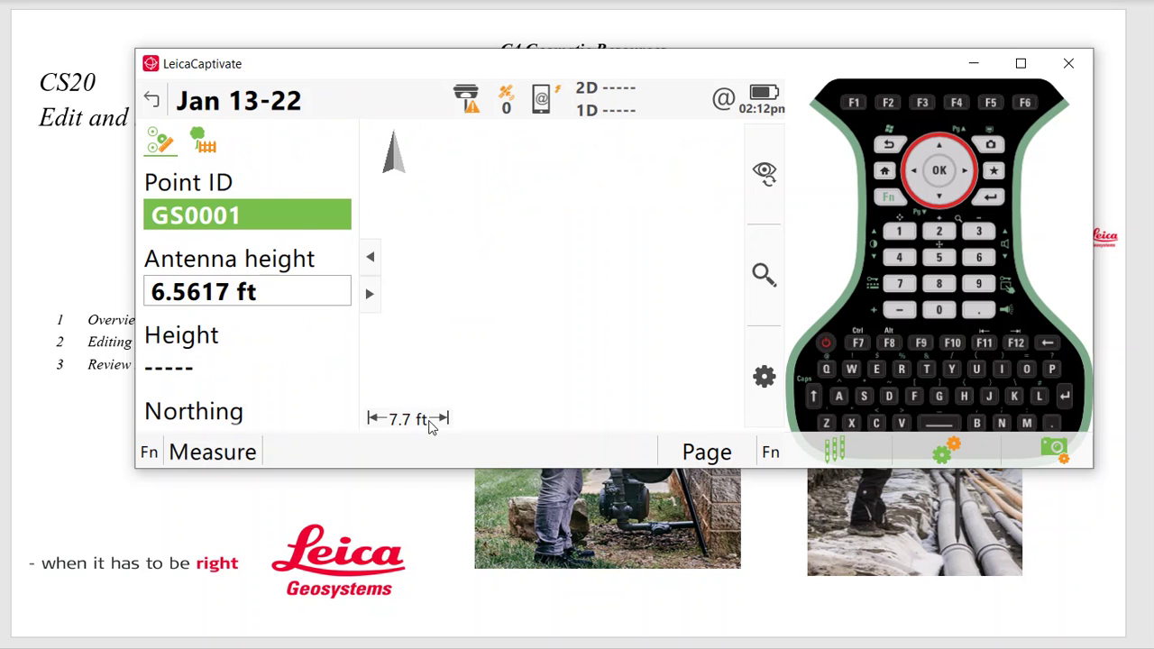
left_click(883, 146)
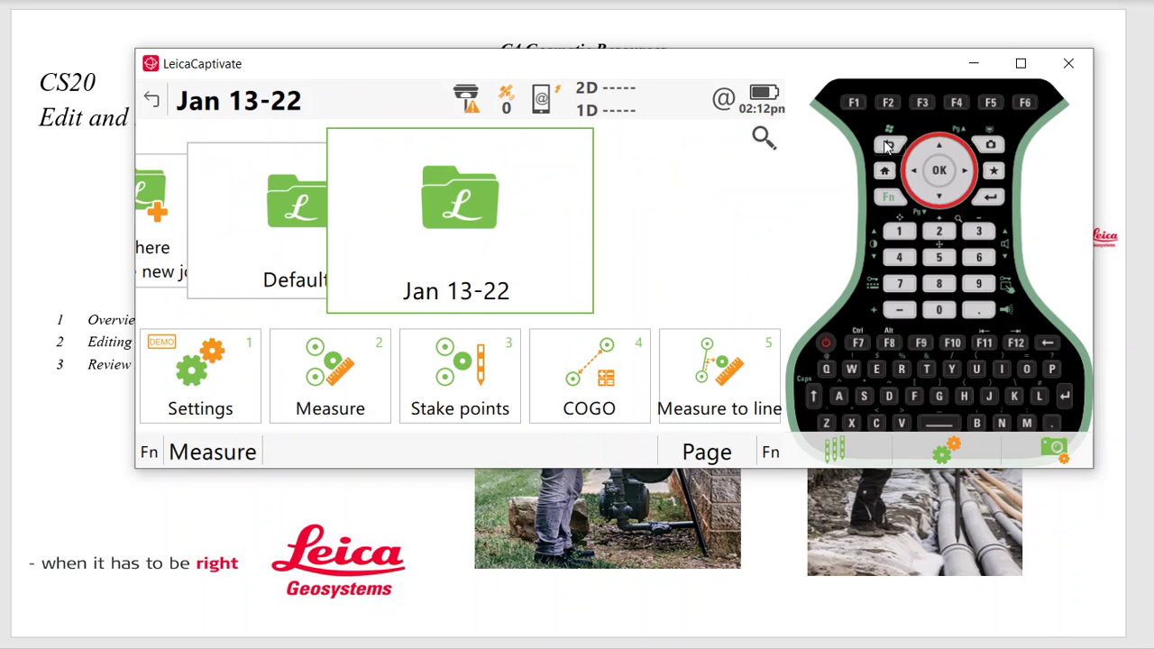
Step: Start Stake points after confirming the design data settings
left_click(471, 399)
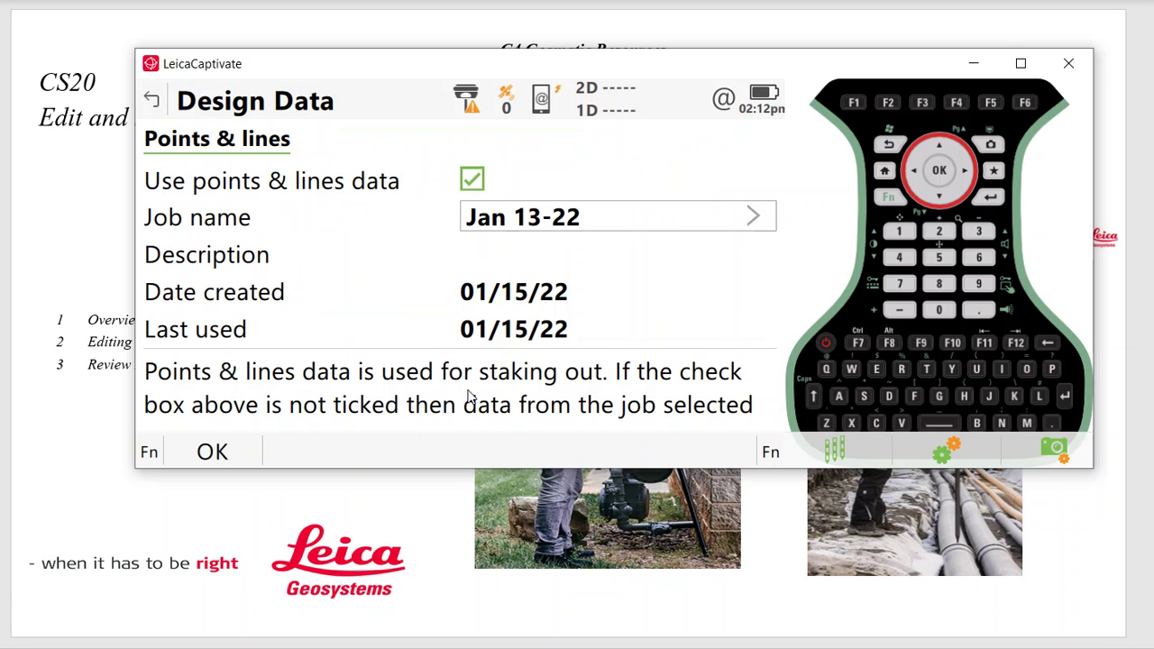
left_click(891, 200)
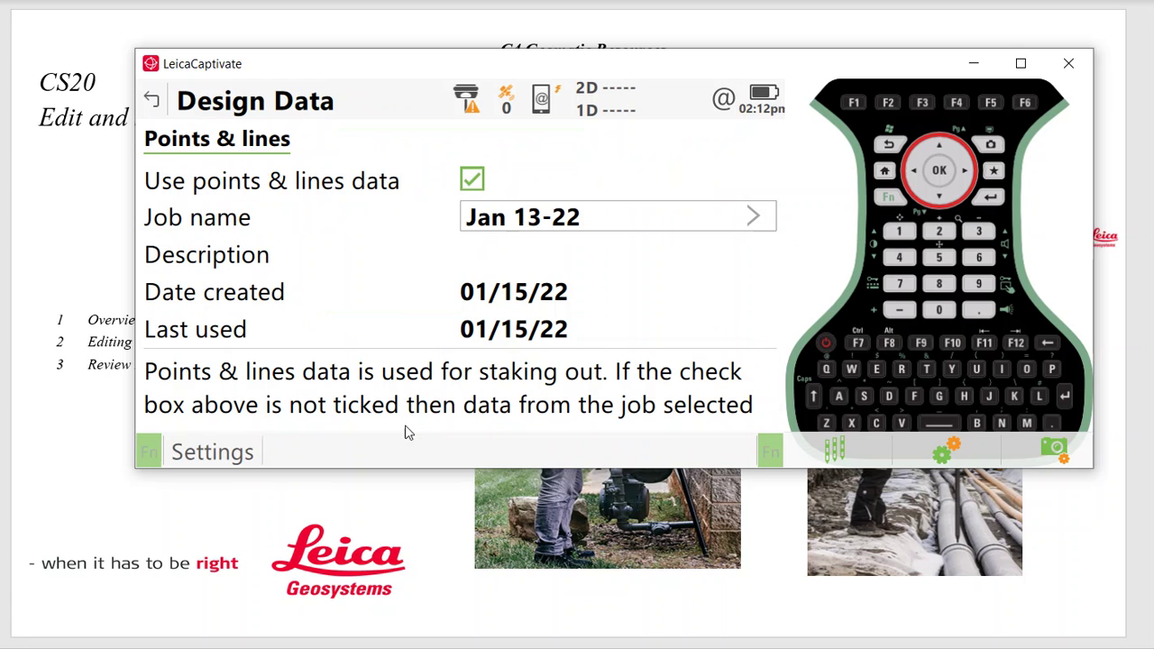
left_click(228, 452)
left_click(230, 455)
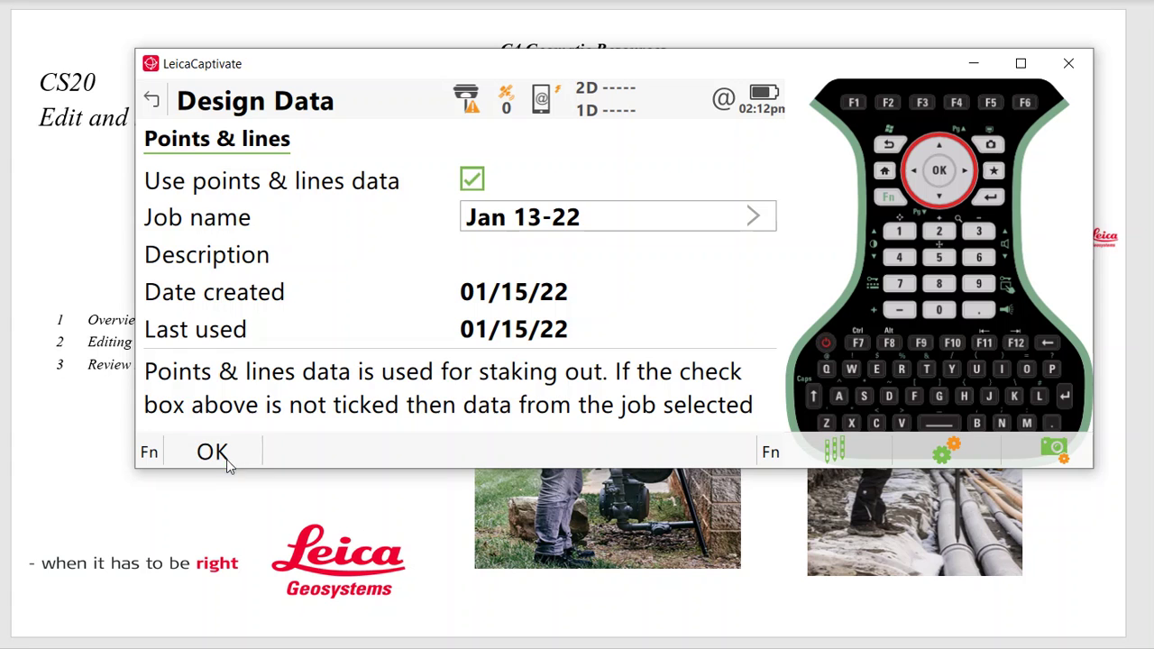
left_click(226, 458)
Step: Store staked points with Design point ID & prefix 1000, reviewing Graphics and Info tabs
left_click(892, 197)
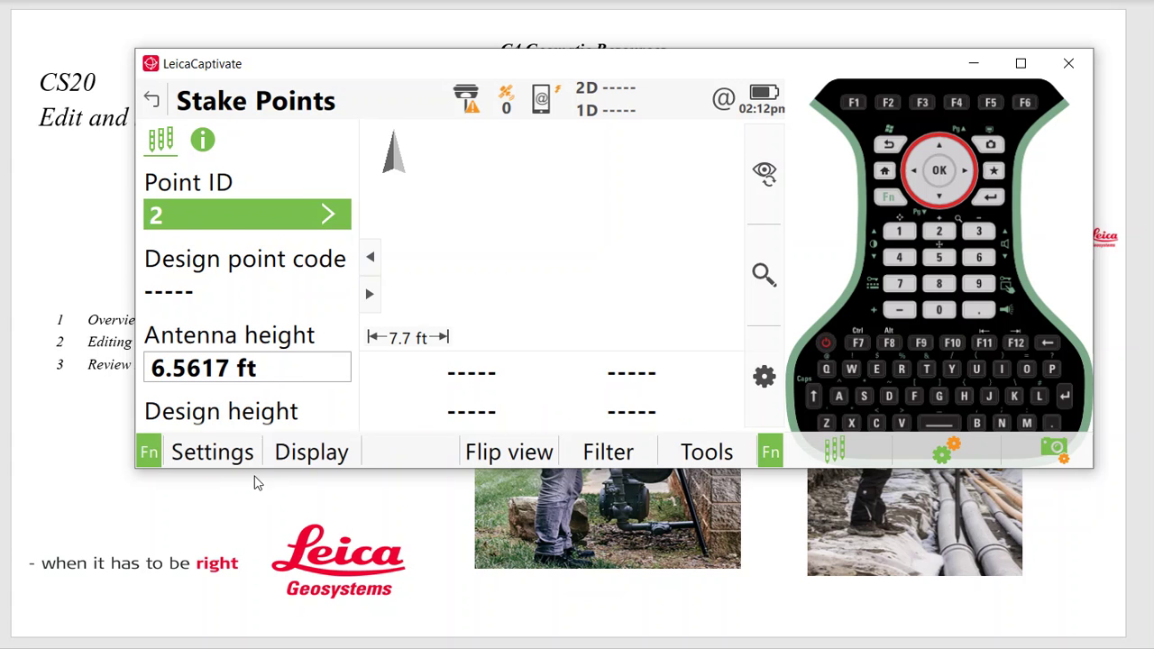
left_click(236, 456)
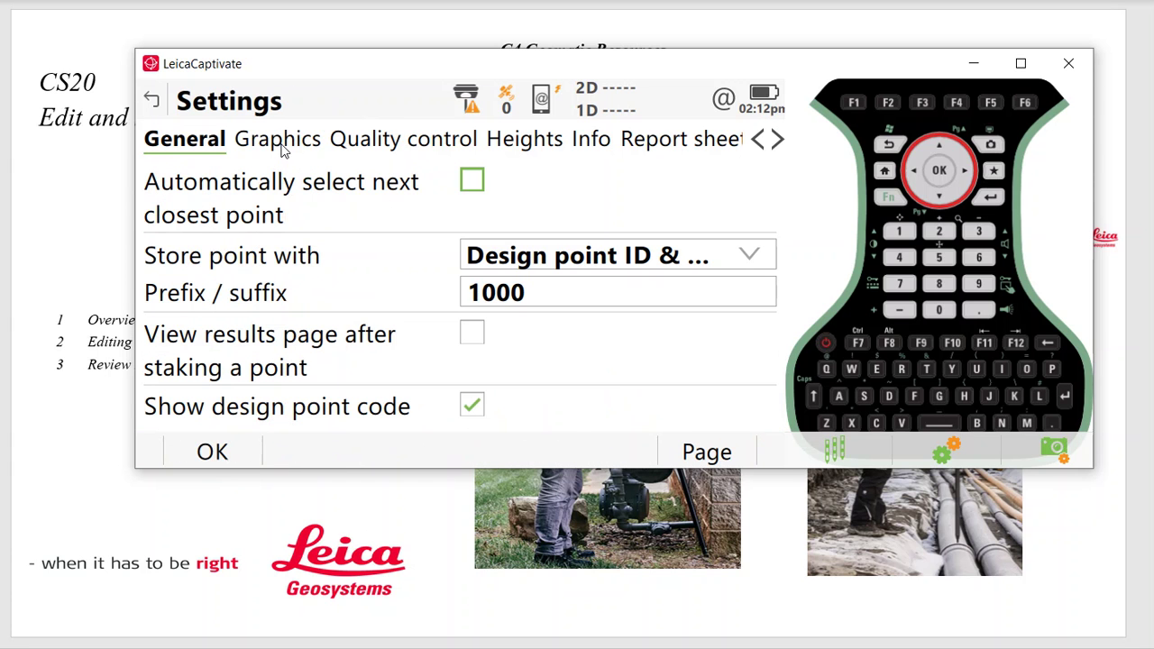
left_click(650, 263)
left_click(573, 319)
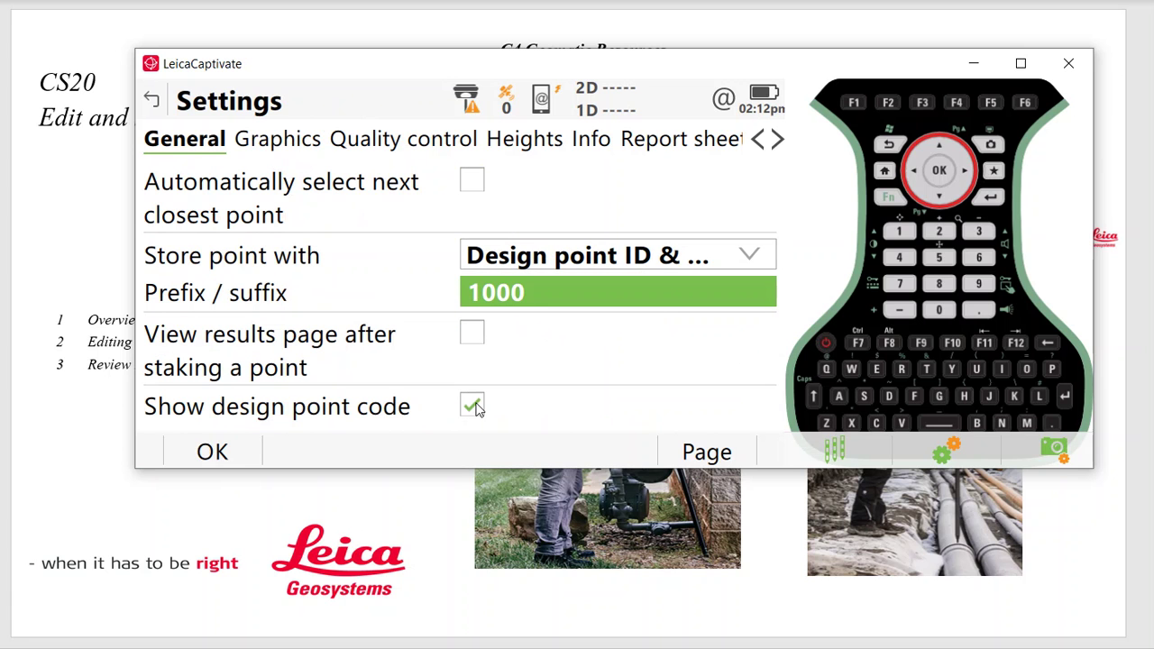
left_click(305, 145)
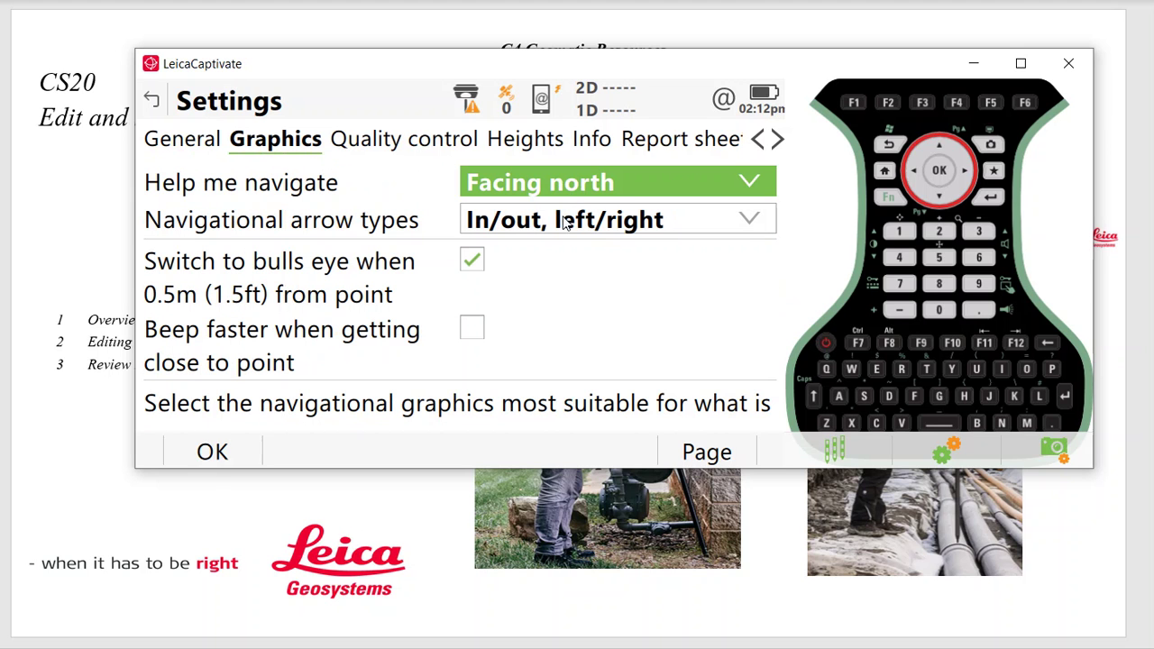
left_click(596, 147)
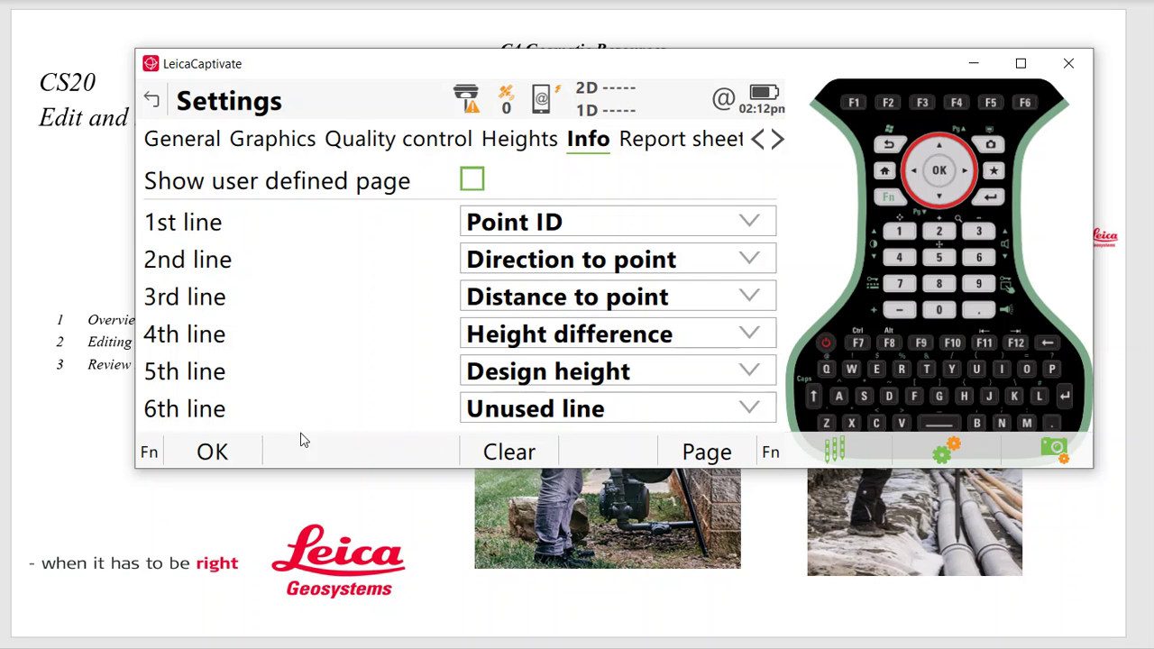
left_click(213, 453)
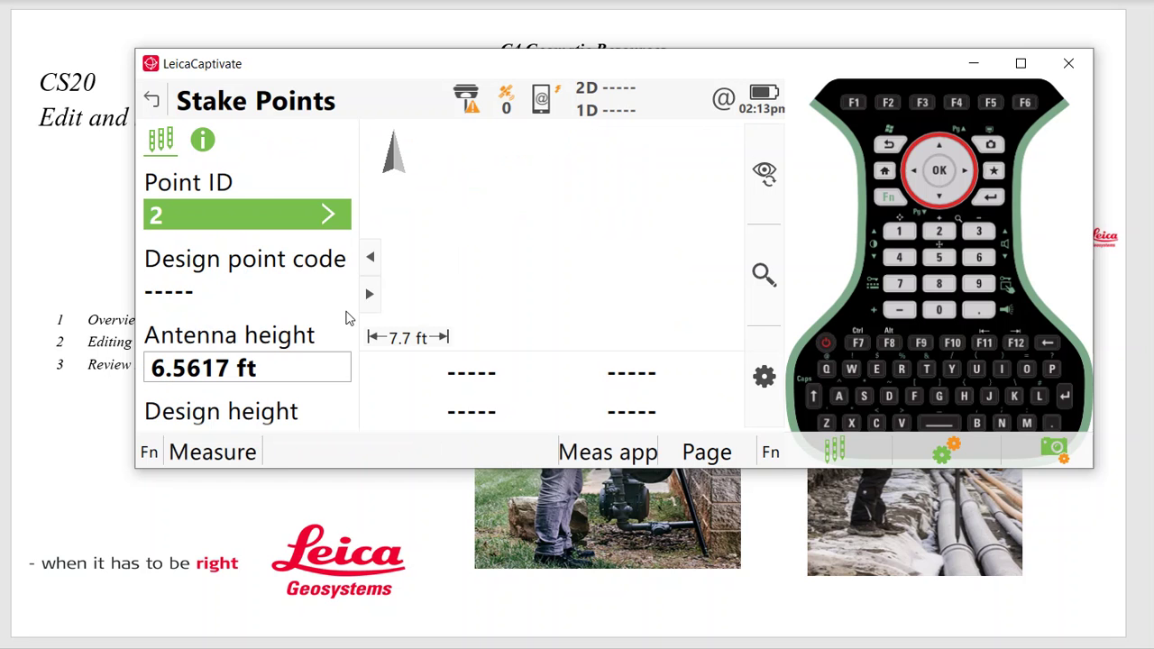
Step: Check the stakeout info page values, then return to the Home screen
left_click(207, 142)
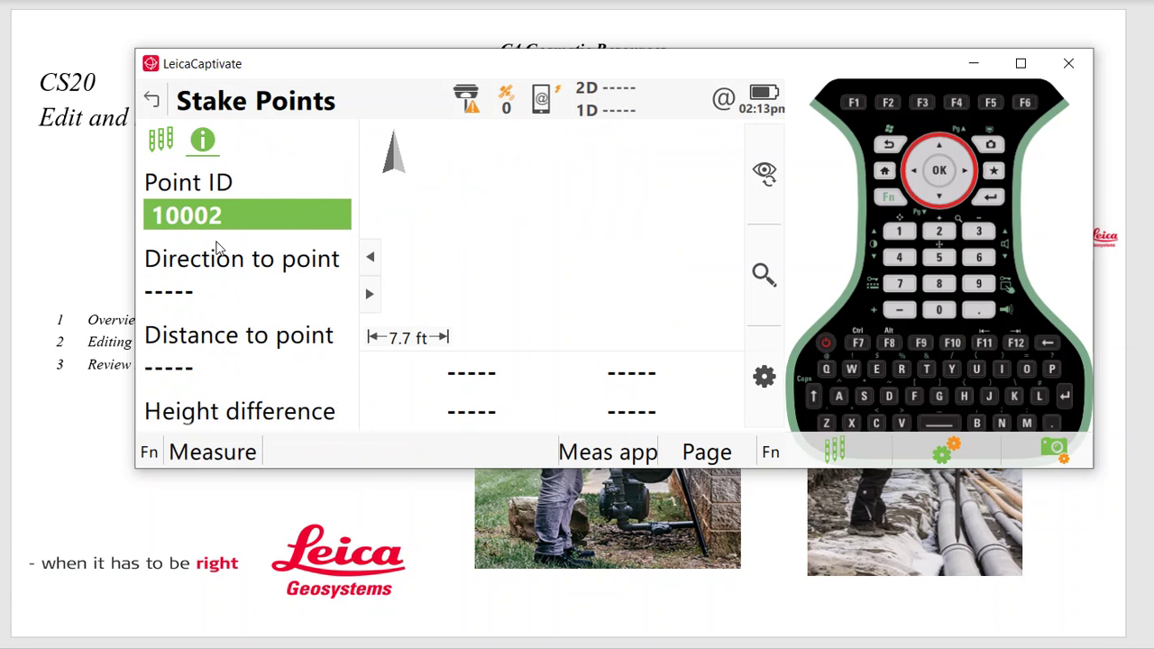
left_click(889, 147)
left_click(890, 147)
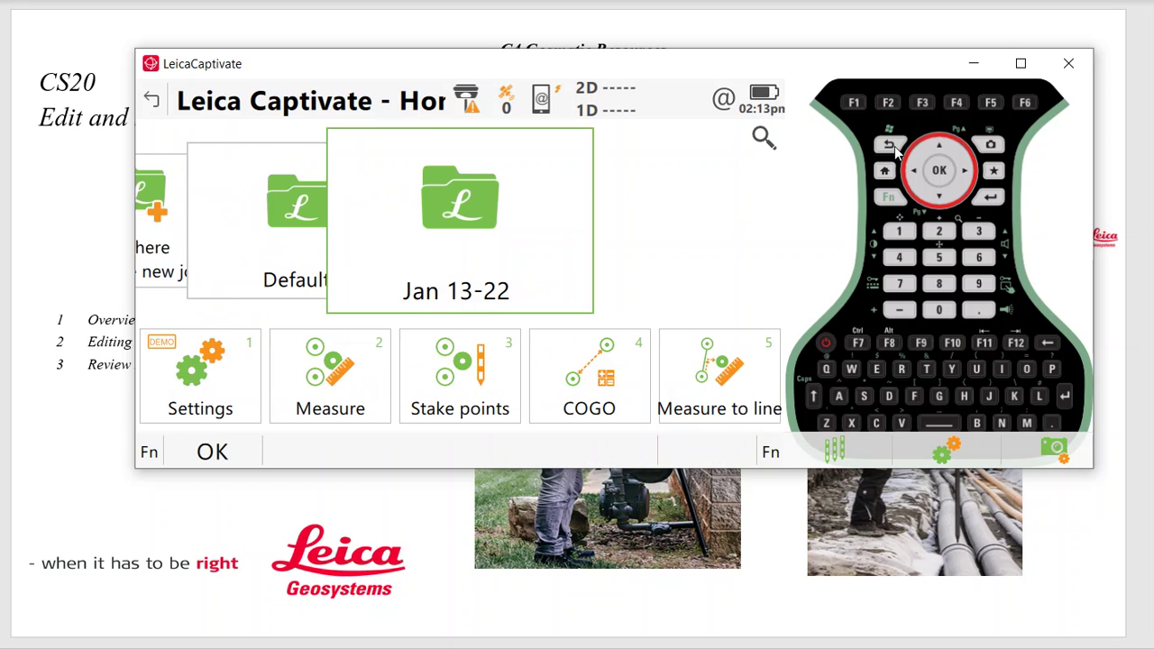
Step: Review the Info tab lines in the Measure to Line settings and accept them
left_click(739, 384)
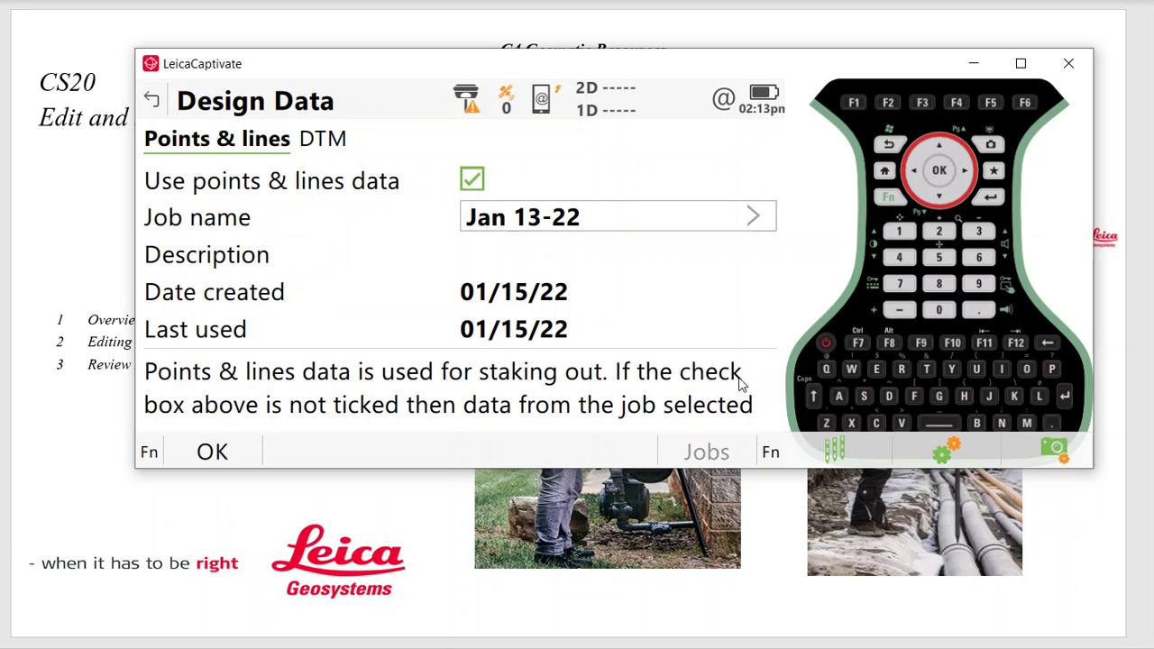
left_click(216, 449)
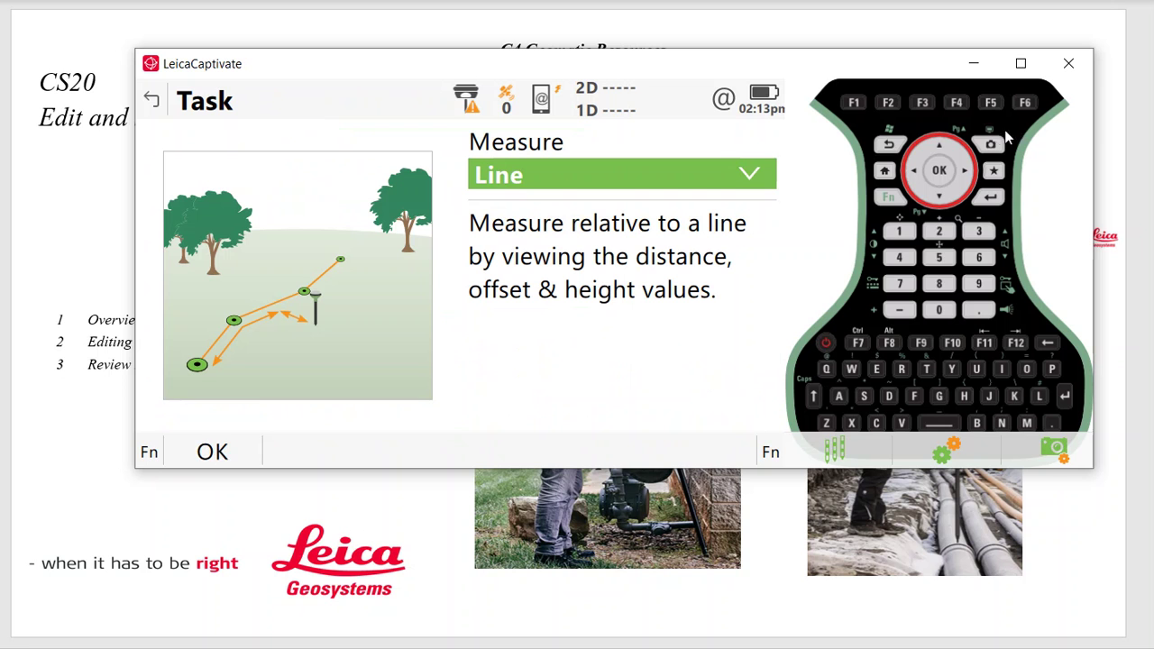
left_click(889, 198)
left_click(244, 456)
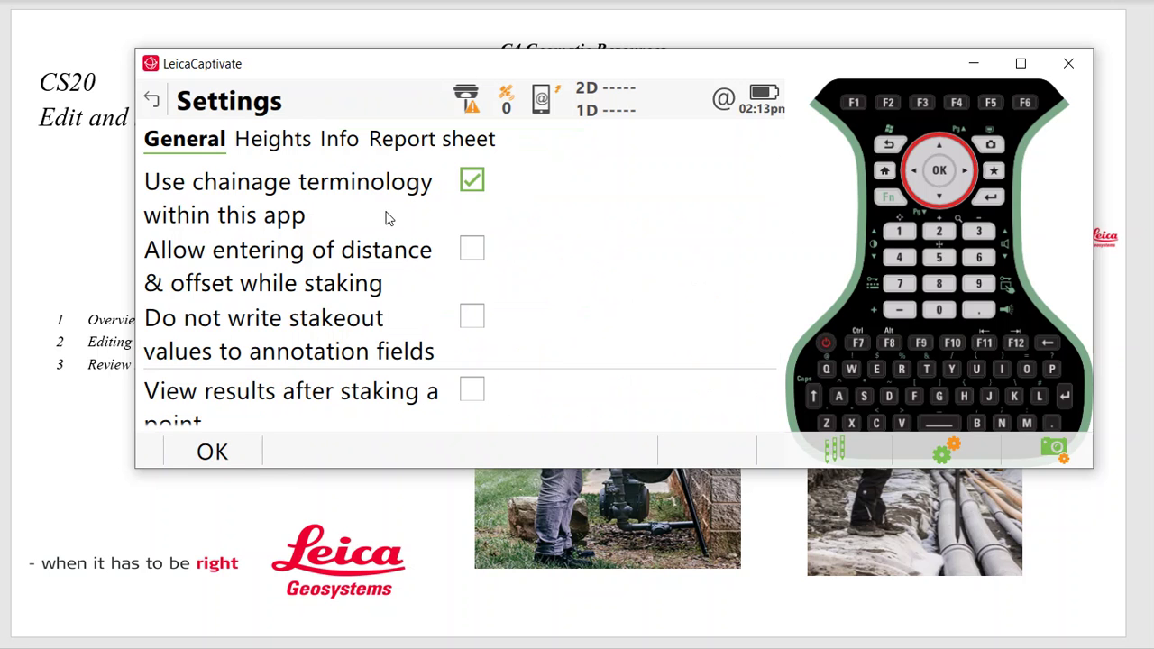
left_click(345, 141)
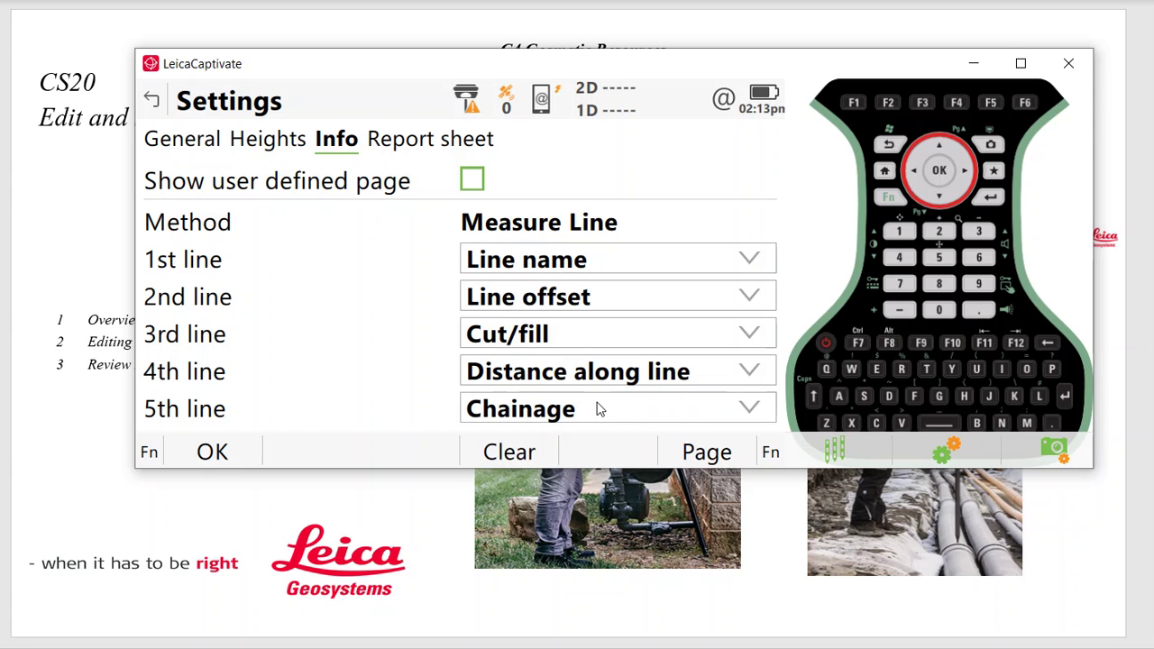
scroll(602, 410, "down", 3)
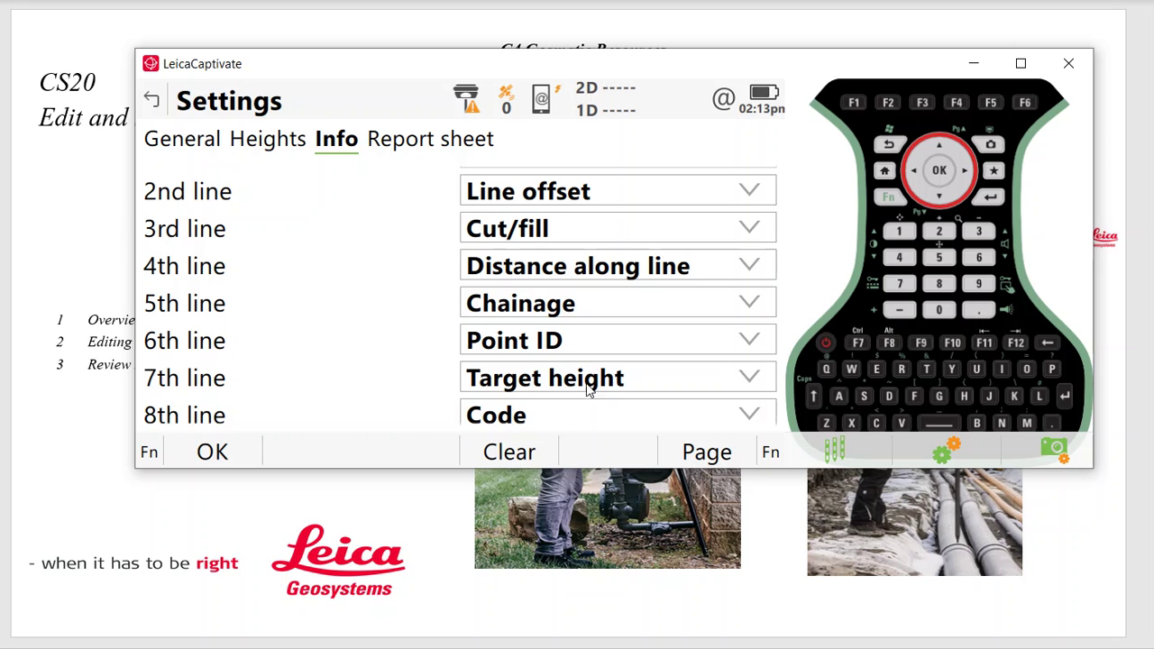
scroll(577, 387, "up", 5)
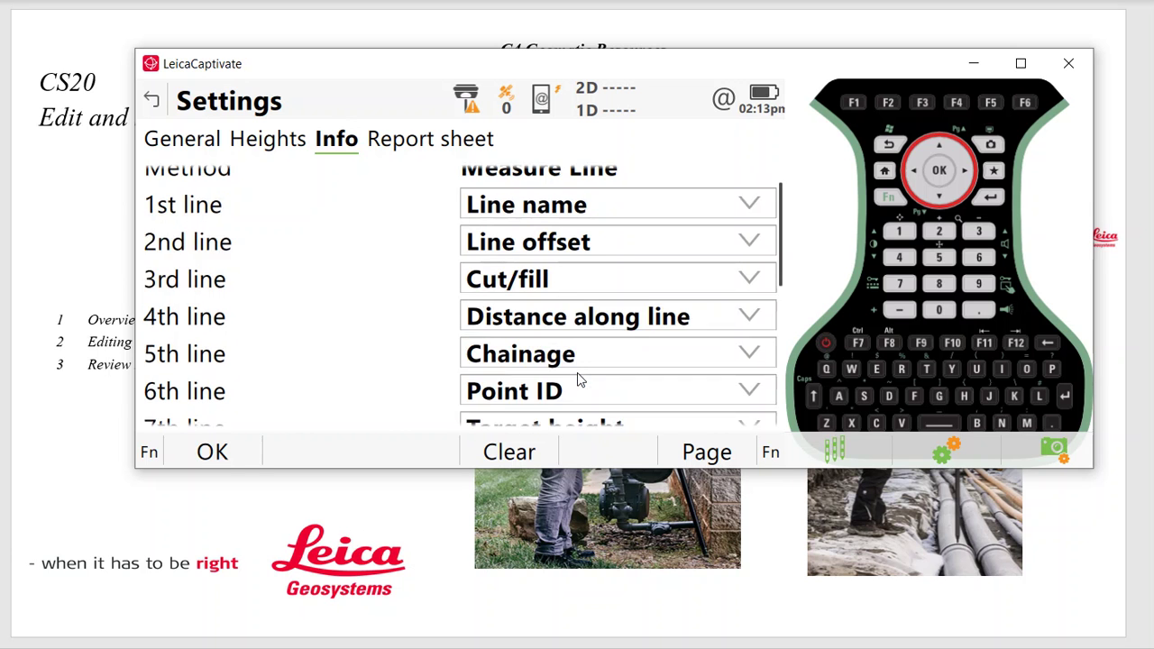
left_click(221, 456)
Step: View Line0001's info values (0.0000 ft offset), then back out to Home
left_click(216, 453)
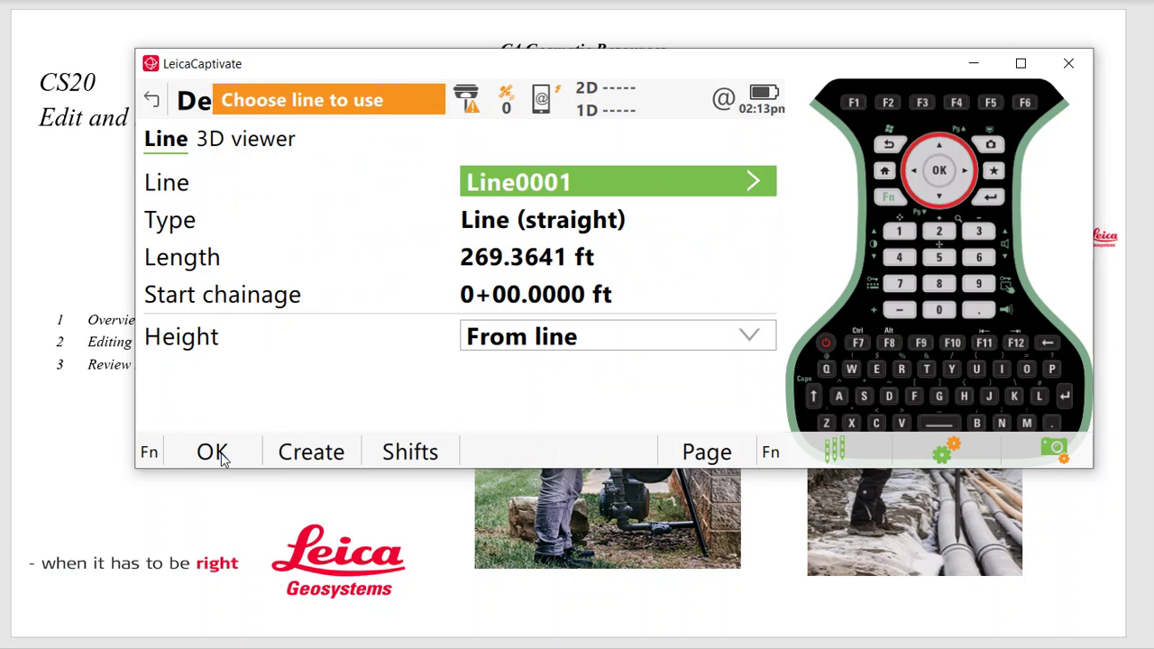
left_click(209, 151)
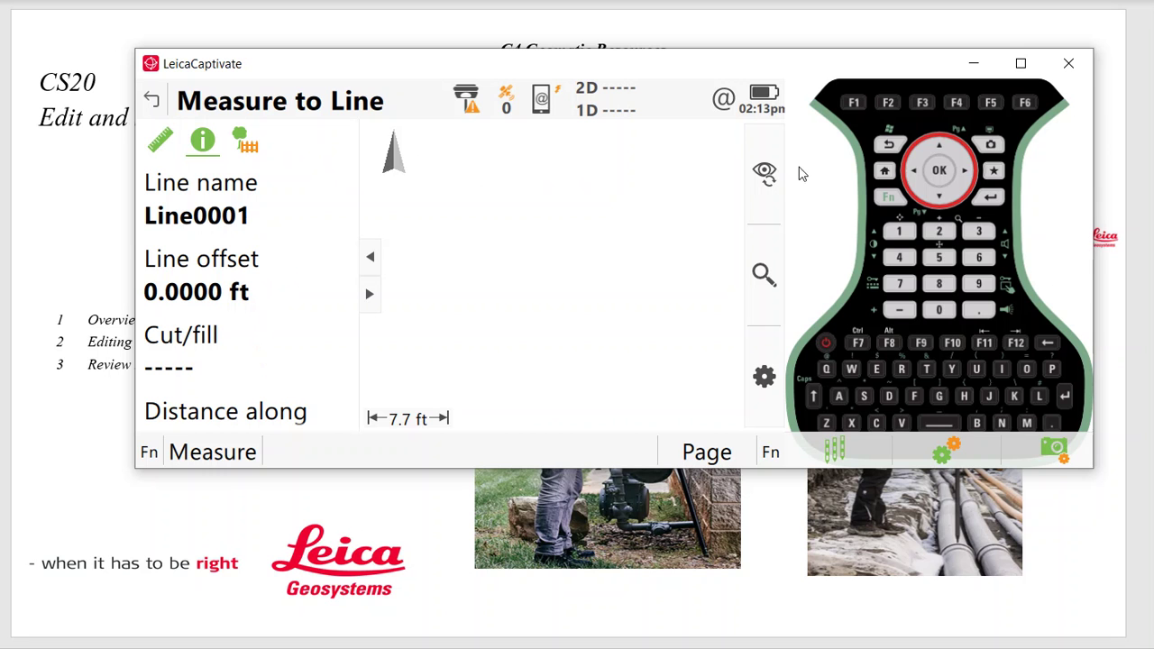
left_click(891, 146)
left_click(891, 147)
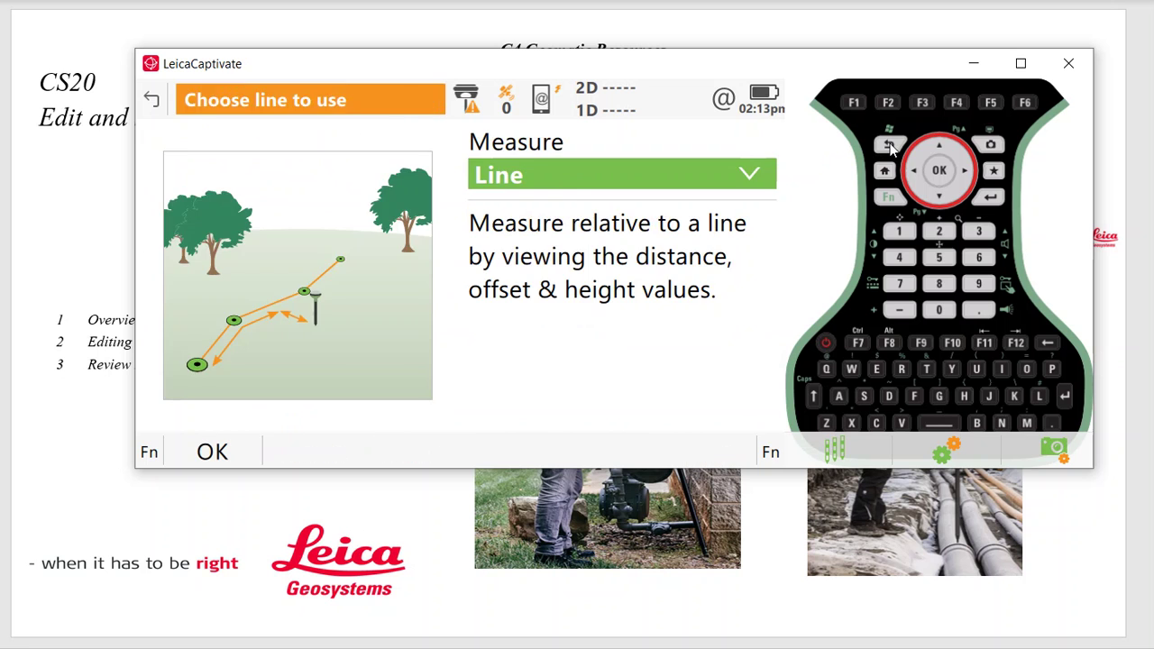
left_click(890, 147)
left_click(891, 147)
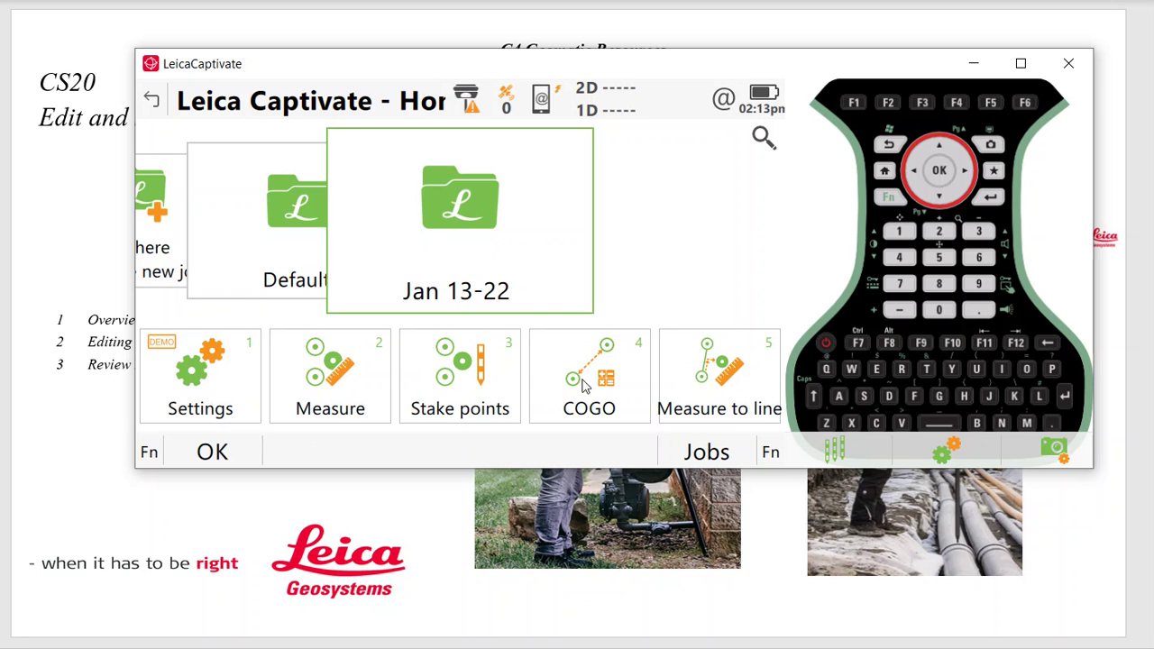
left_click(205, 401)
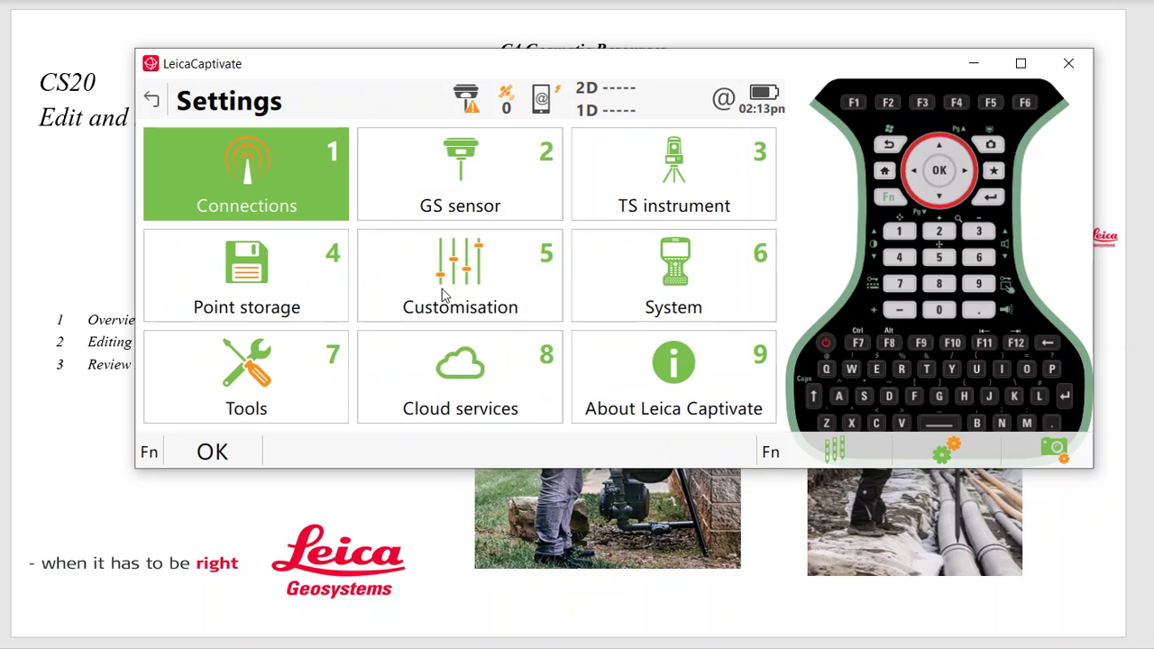
left_click(447, 293)
left_click(643, 289)
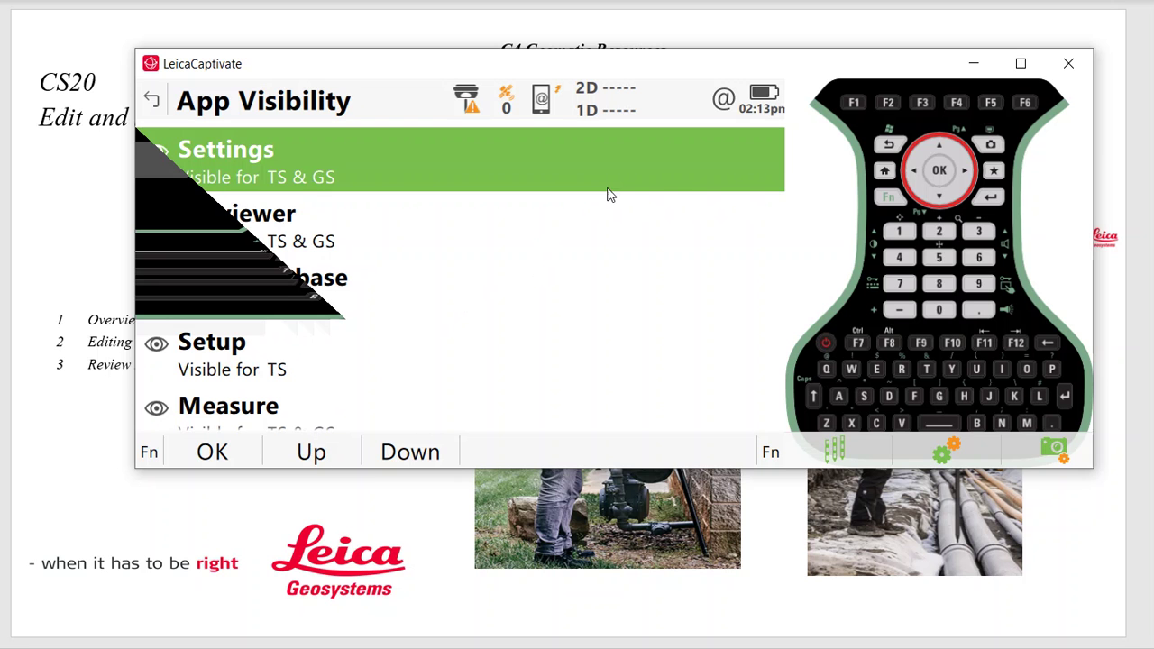
left_click(888, 147)
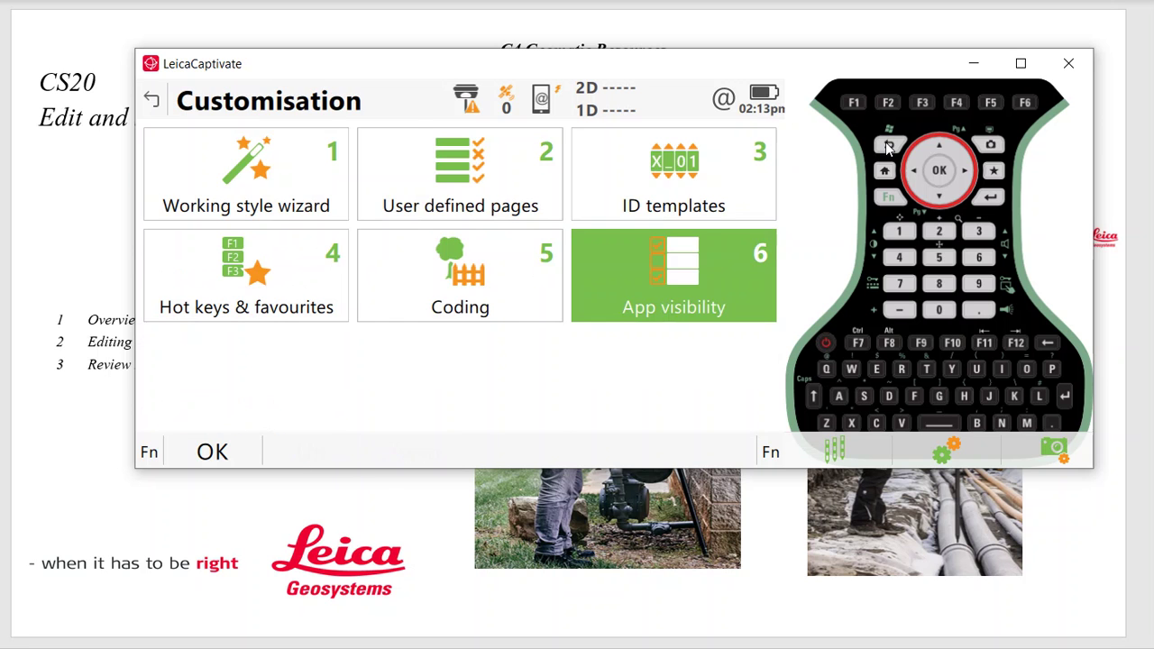
left_click(887, 147)
left_click(888, 147)
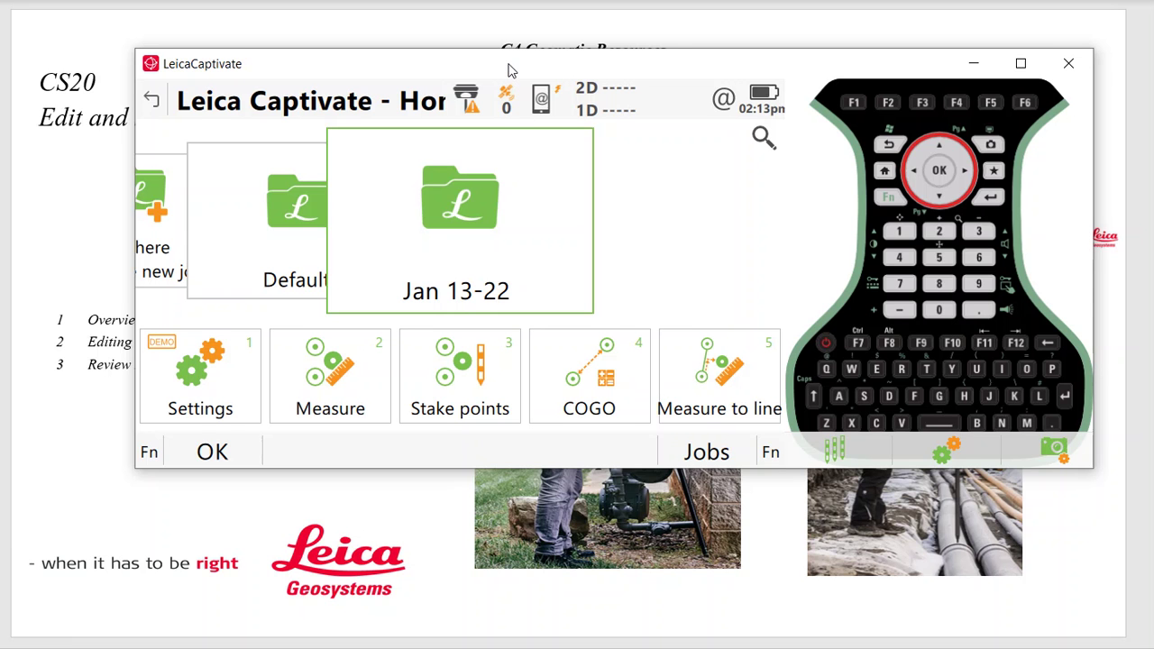
Step: Launch the Working style wizard from Settings > Customisation and choose Edit an existing working style
left_click_drag(509, 70, 451, 112)
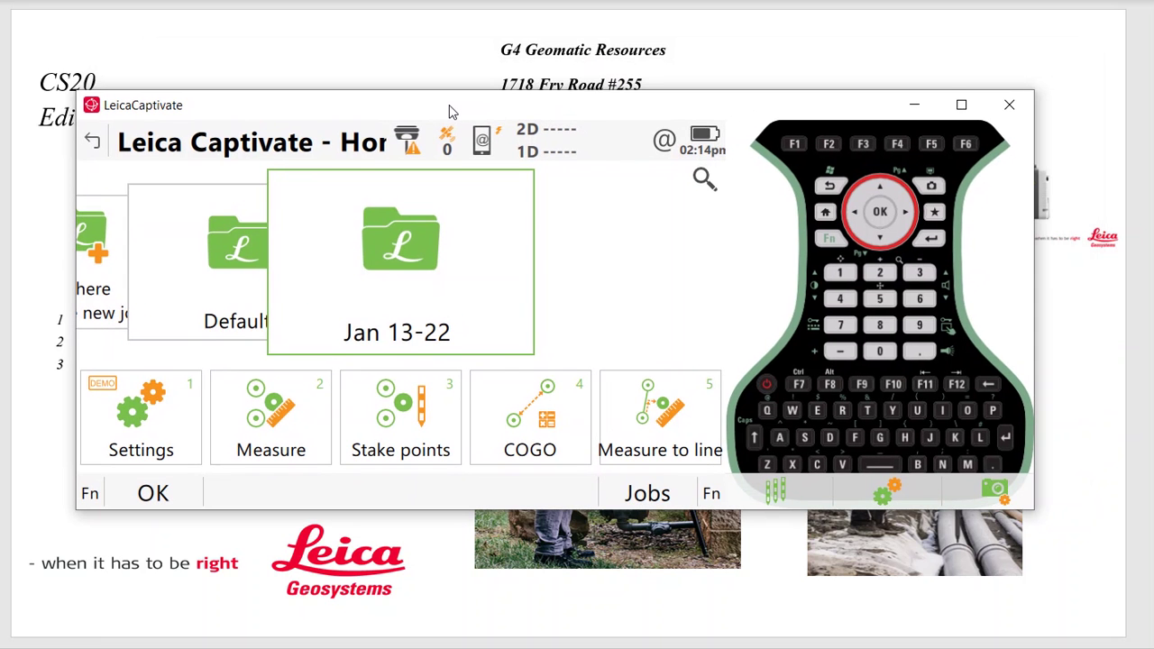
left_click(147, 429)
left_click(407, 343)
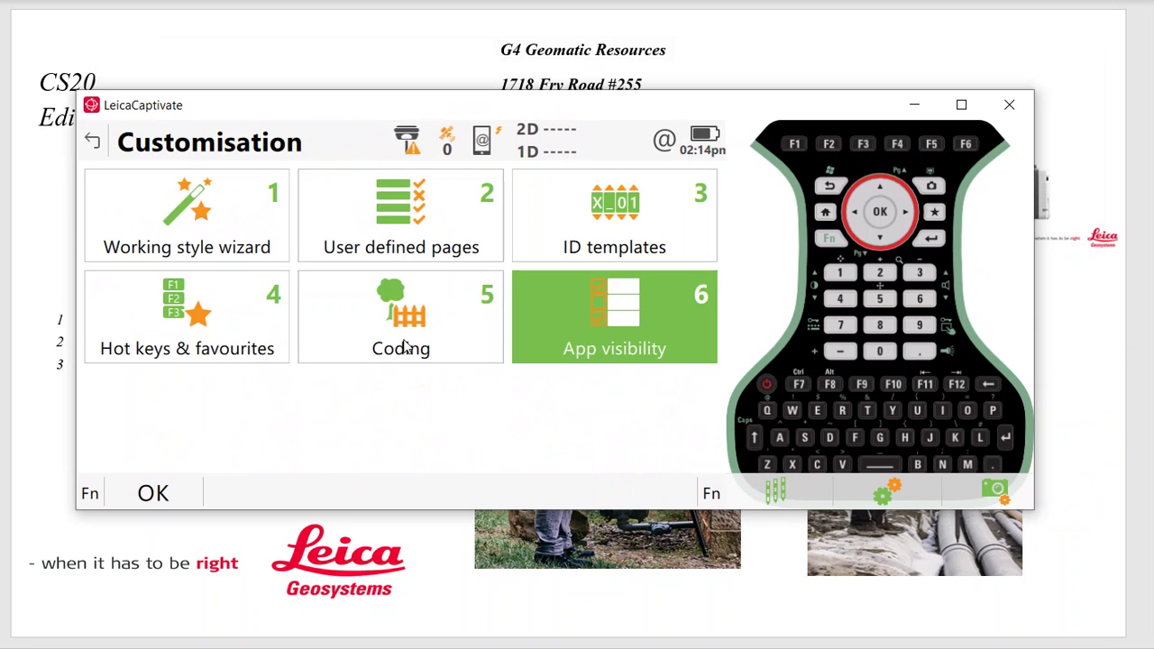
left_click(198, 241)
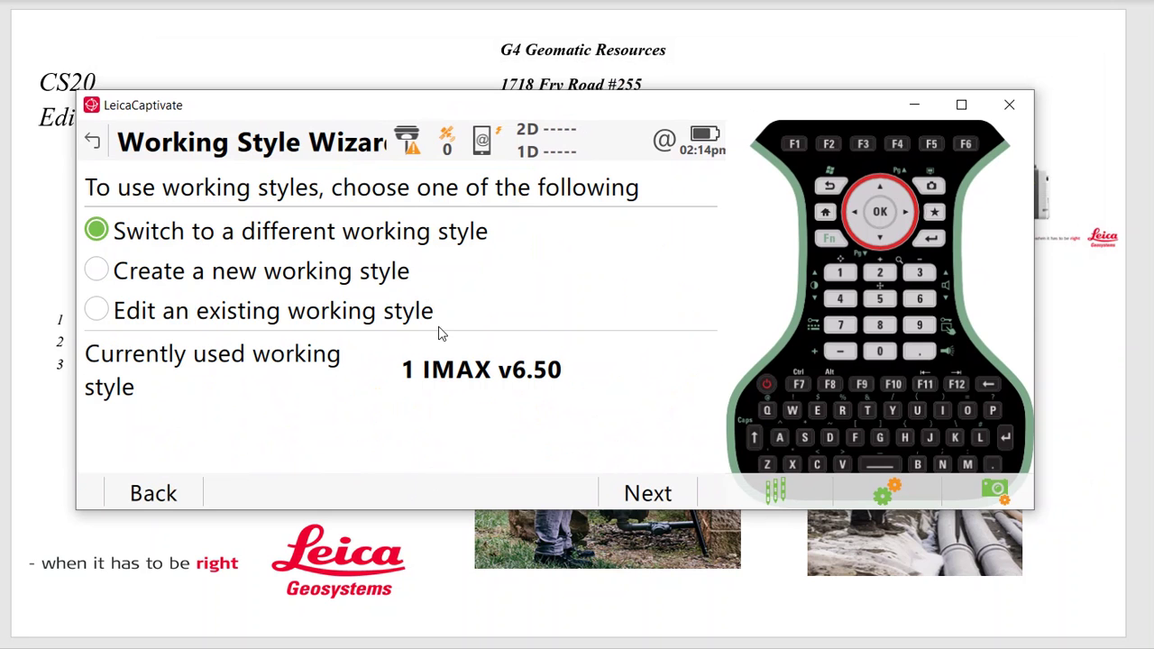
left_click(264, 315)
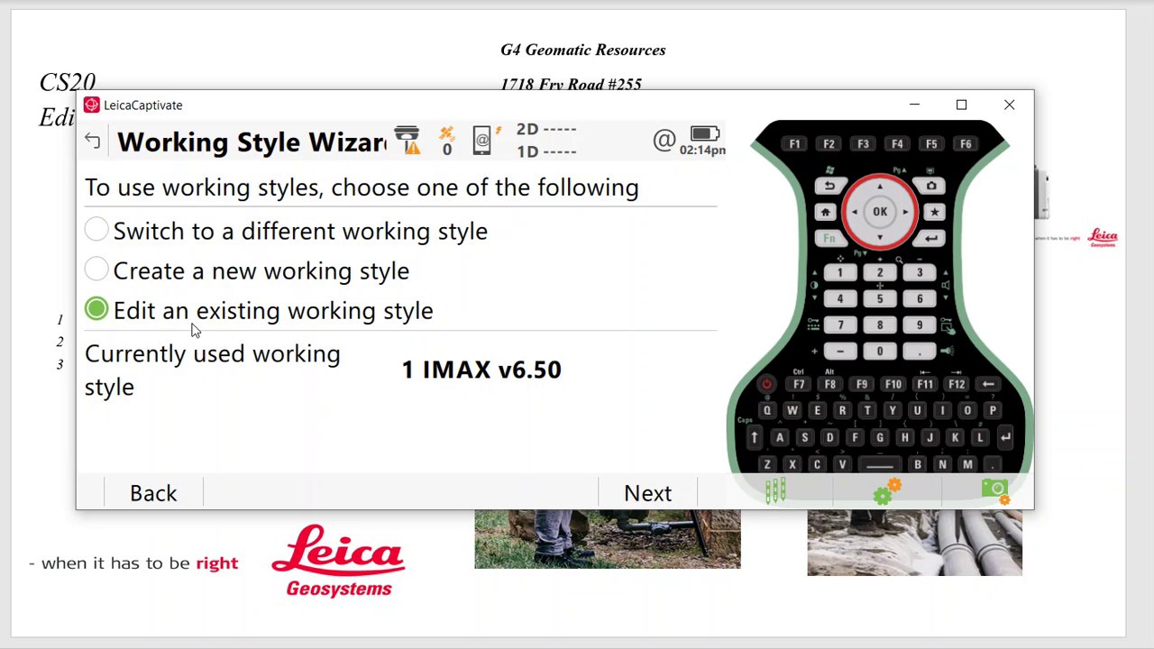
left_click(647, 493)
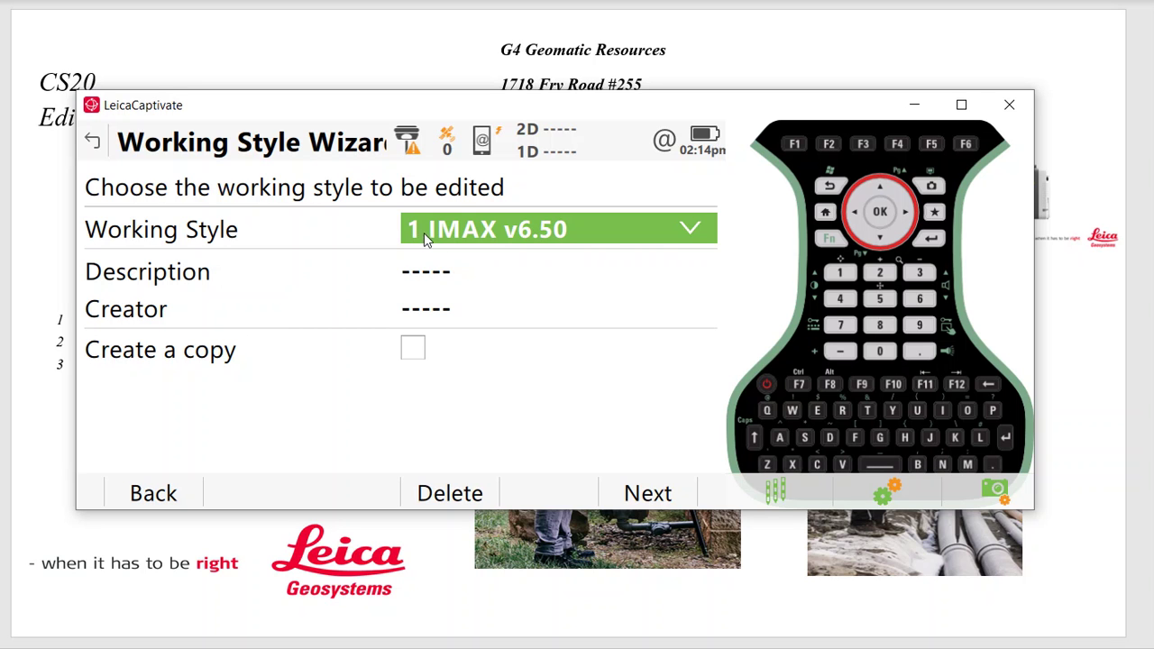
Step: Keep the 30MM prism (-30.0 mm constant) as the Setup target and accept Measure & Target
left_click(645, 496)
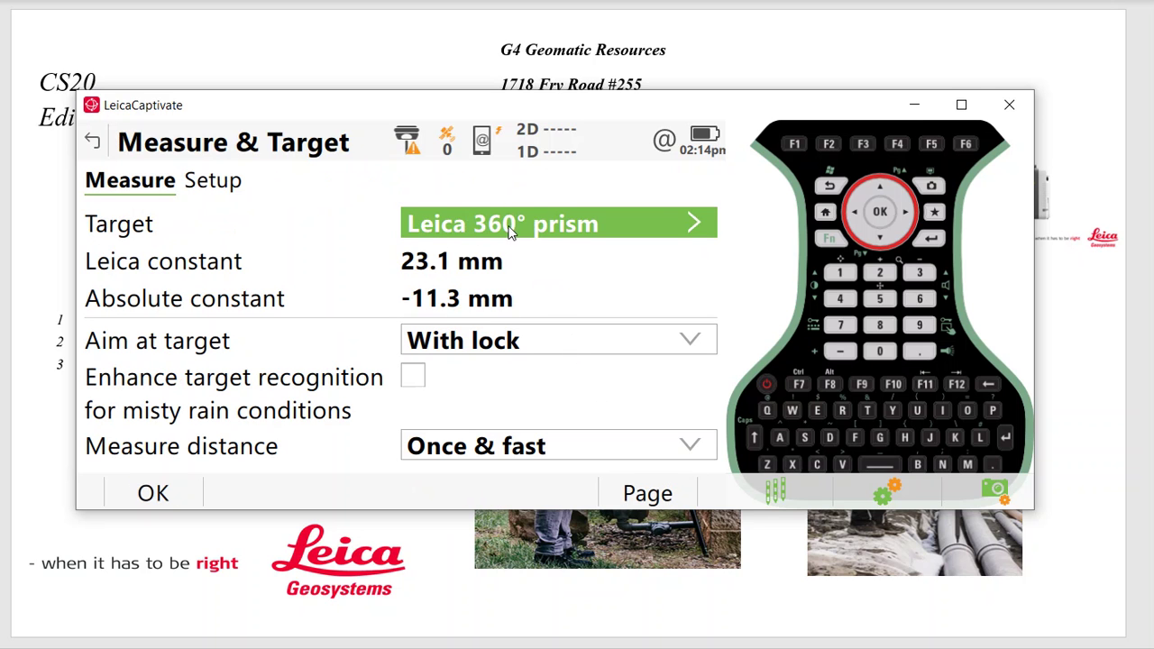
left_click(216, 185)
left_click(475, 226)
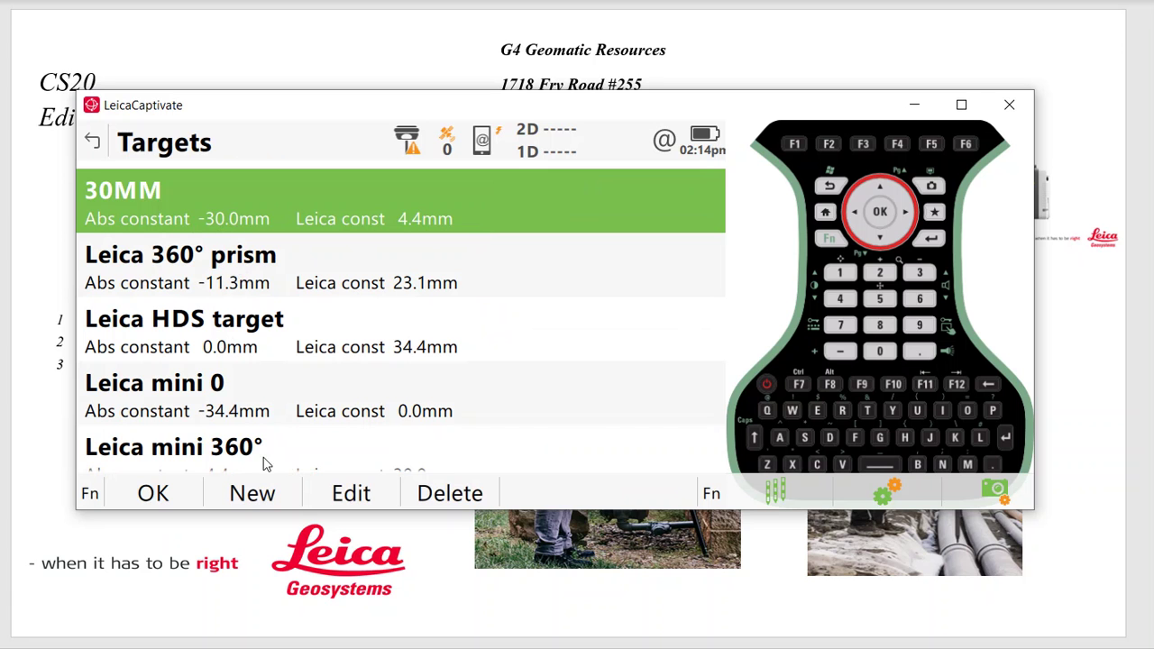
left_click(352, 496)
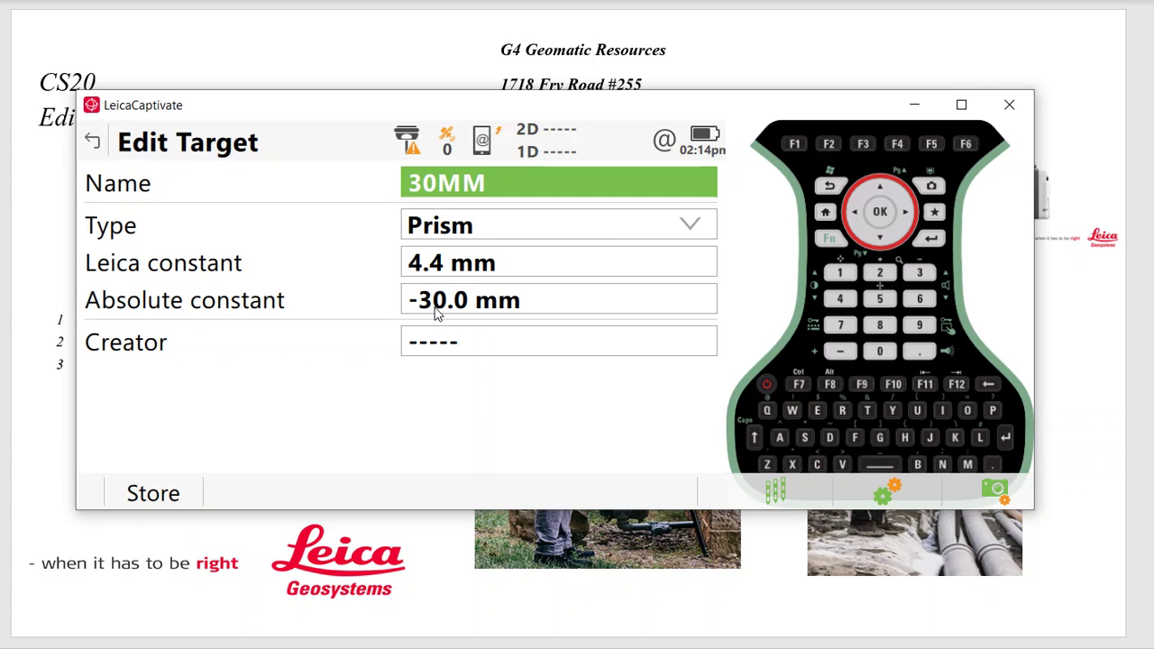
left_click(176, 497)
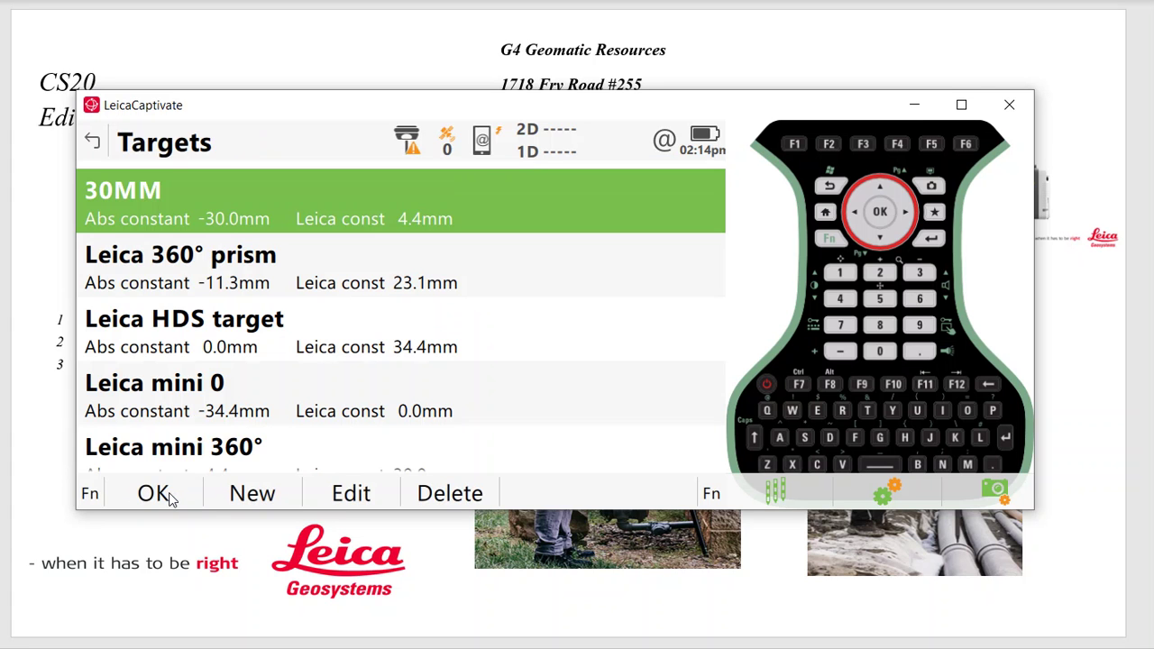
left_click(155, 495)
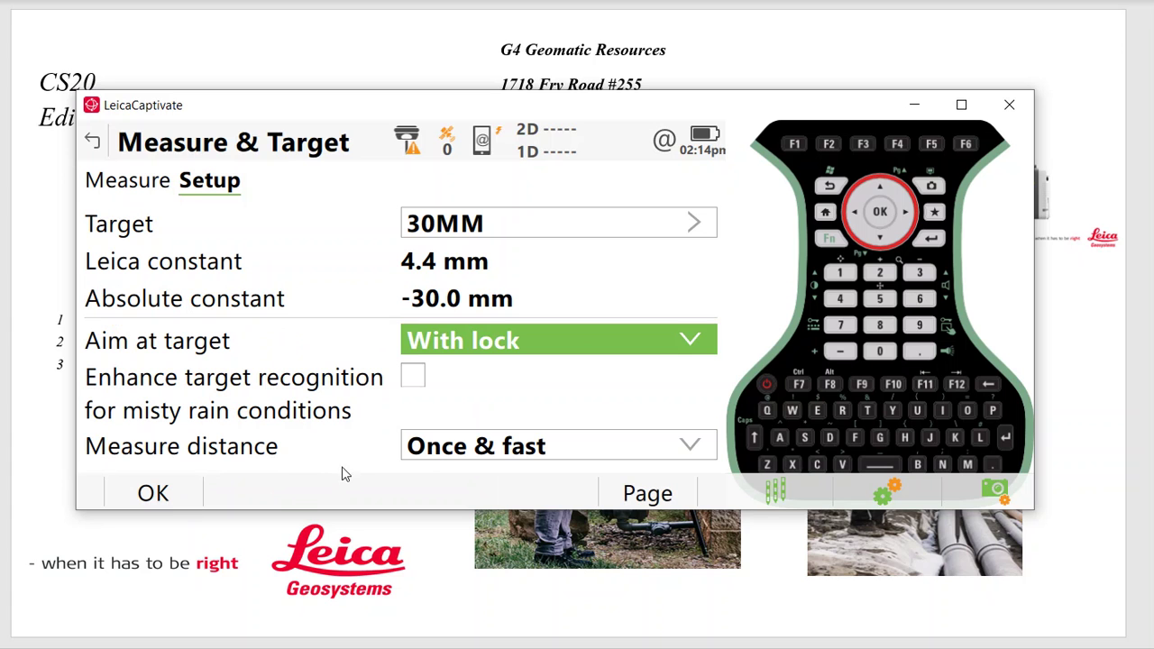
left_click(168, 501)
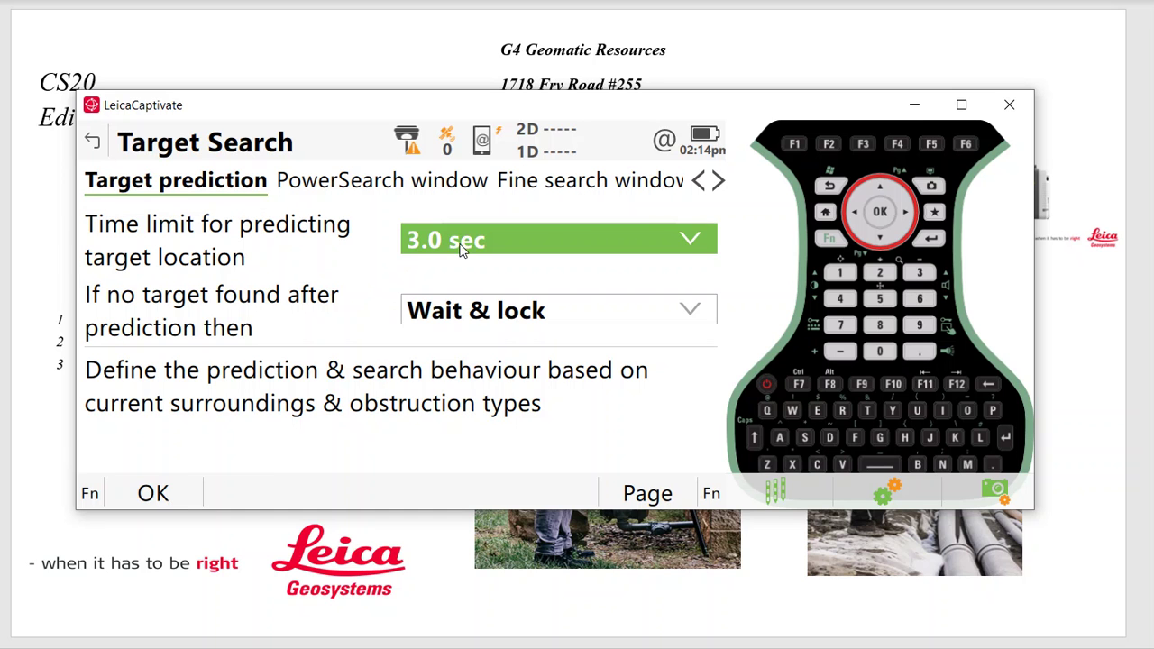
Step: Set 'If no target found' to Stop search and accept the Target Search page
left_click(481, 312)
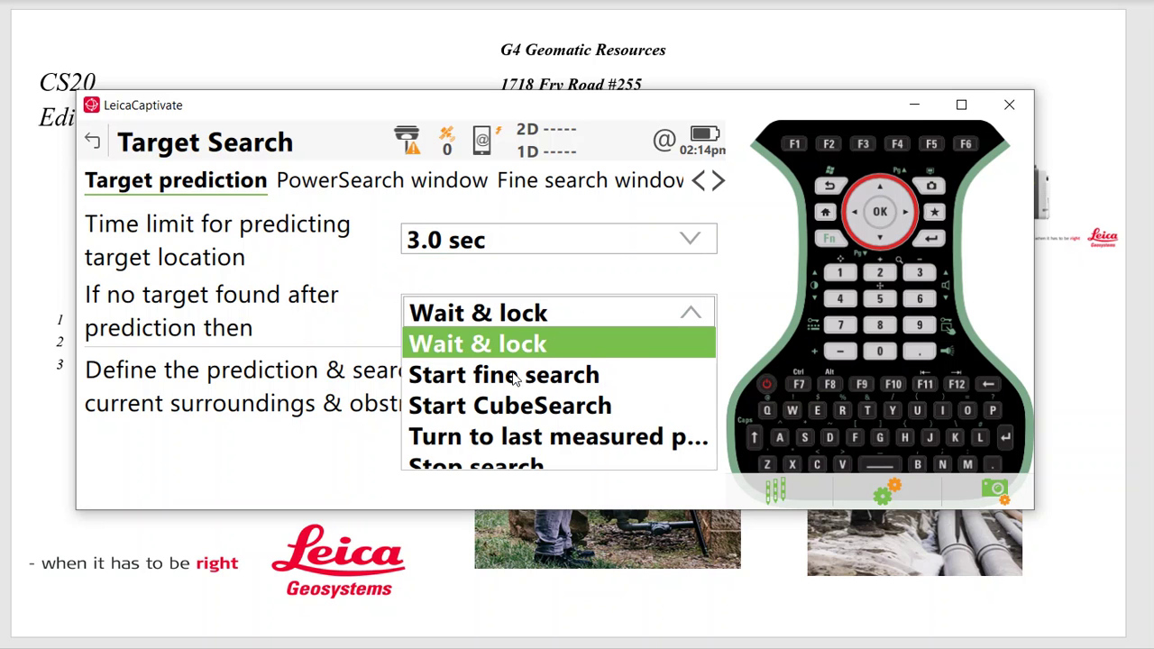
left_click(522, 455)
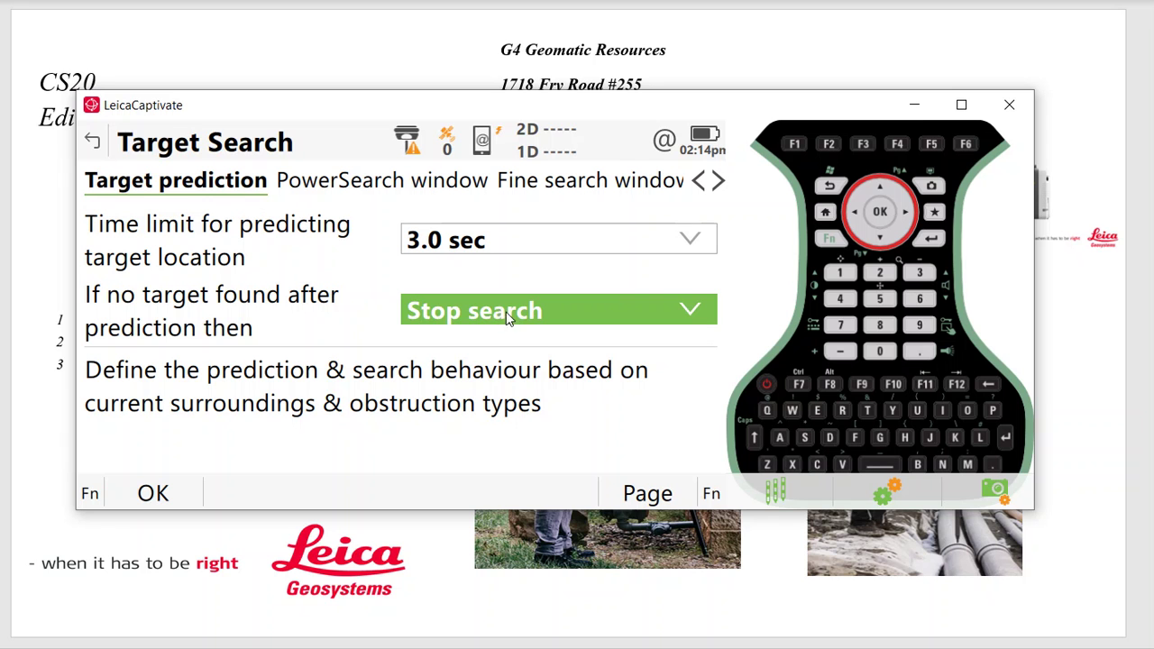
left_click(173, 499)
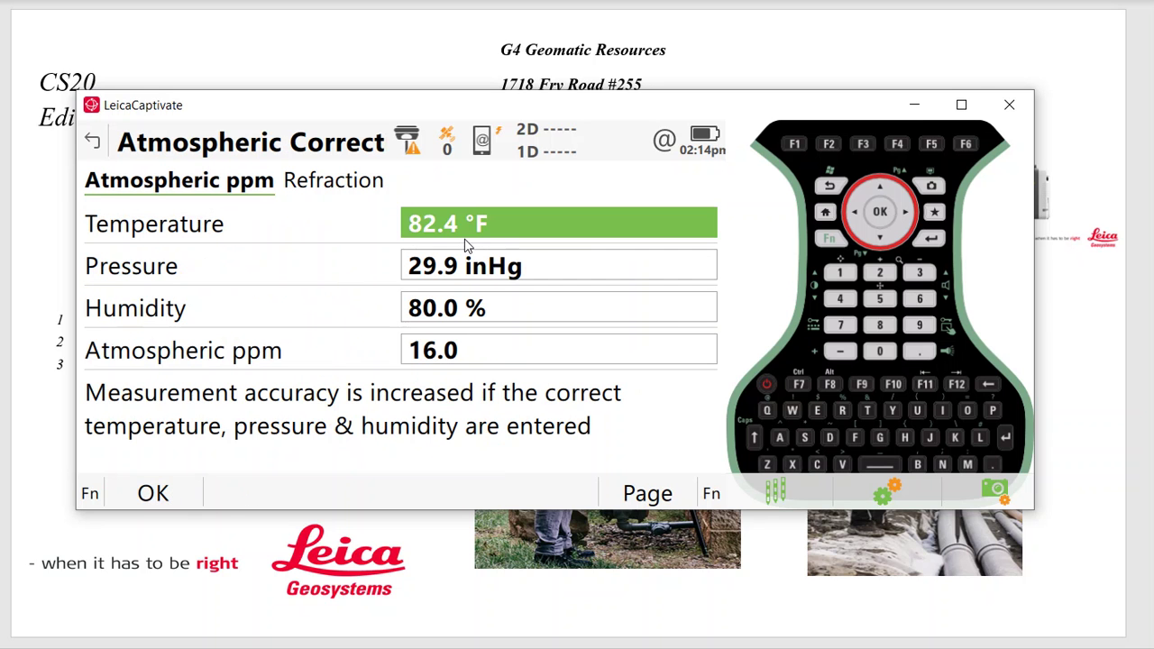
Step: Accept the Atmospheric Correct and TS Offsets & Checks pages unchanged
left_click(179, 501)
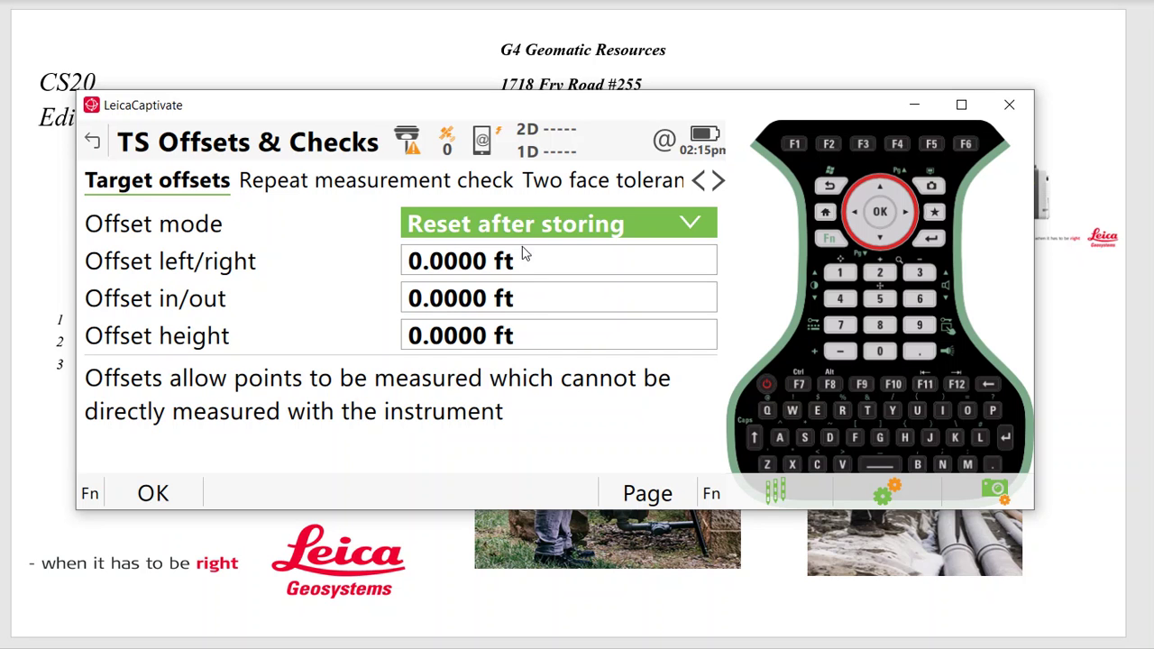
left_click(300, 184)
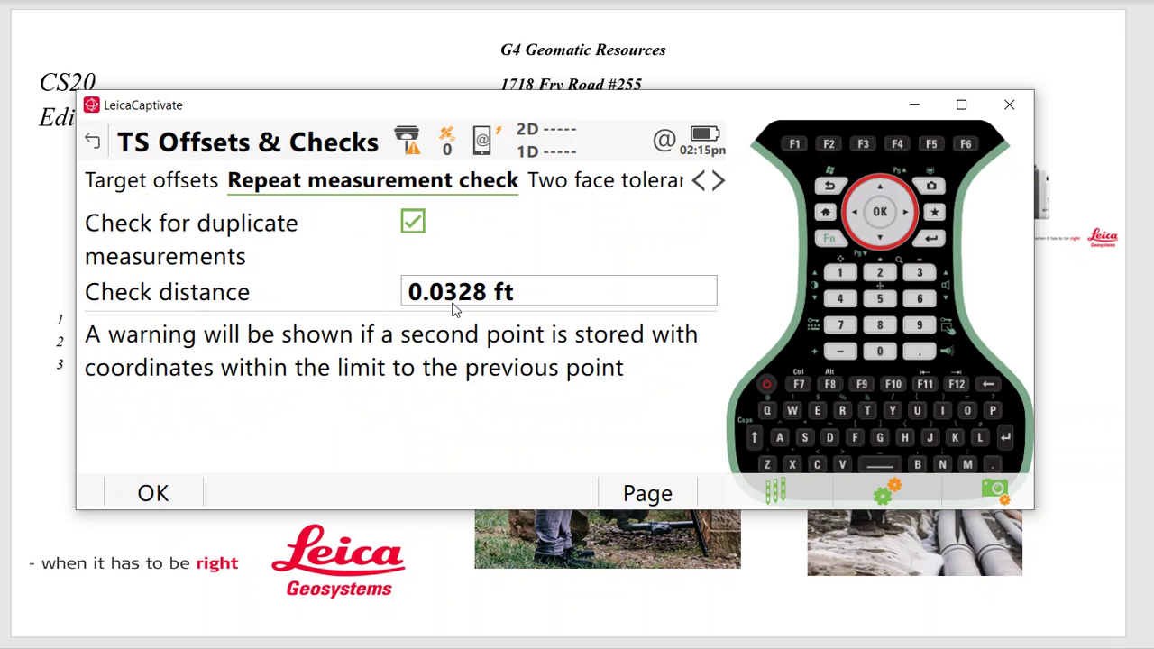
left_click(177, 499)
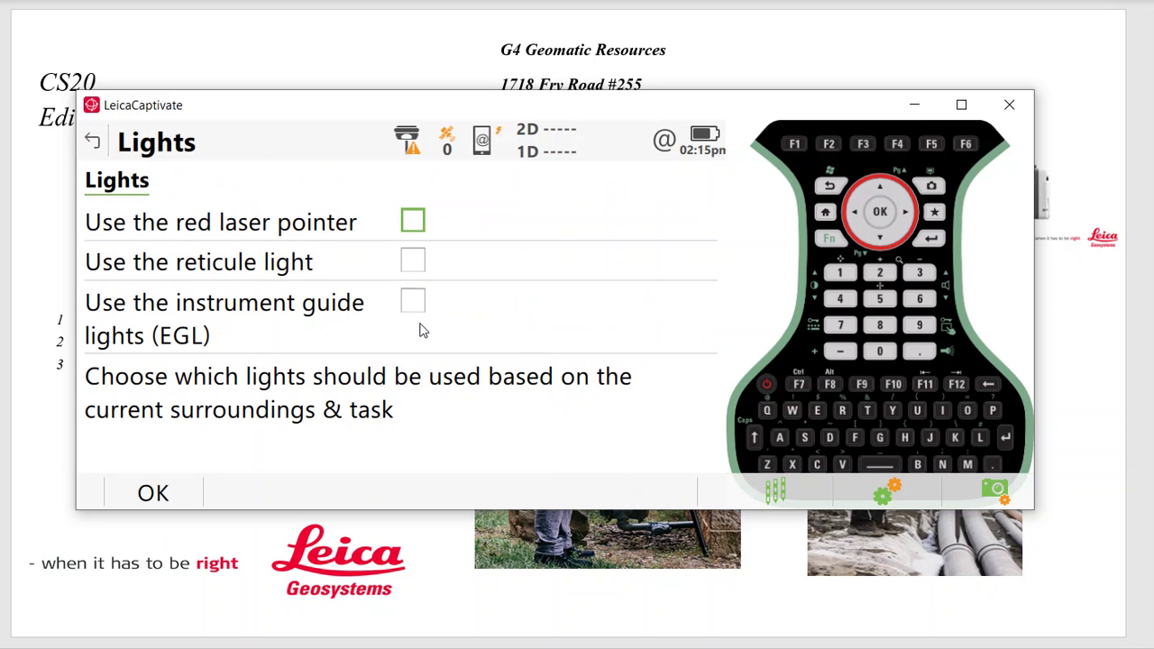
Step: Accept the Lights, Satellite Tracking and Antenna Heights pages unchanged
left_click(152, 494)
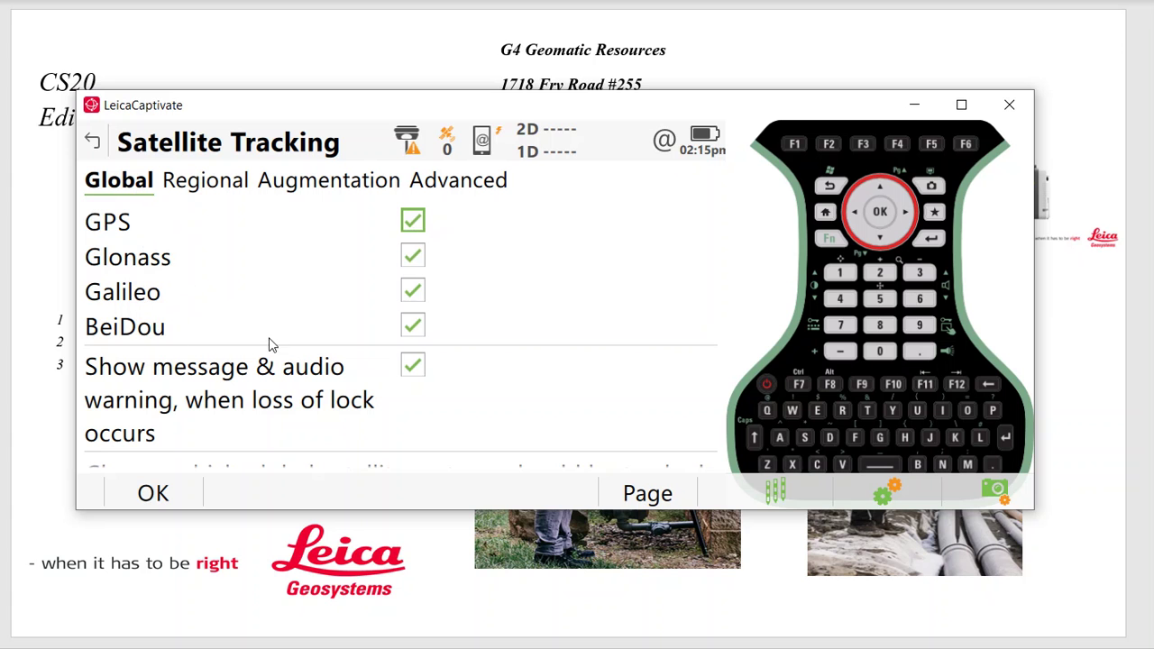
left_click(462, 181)
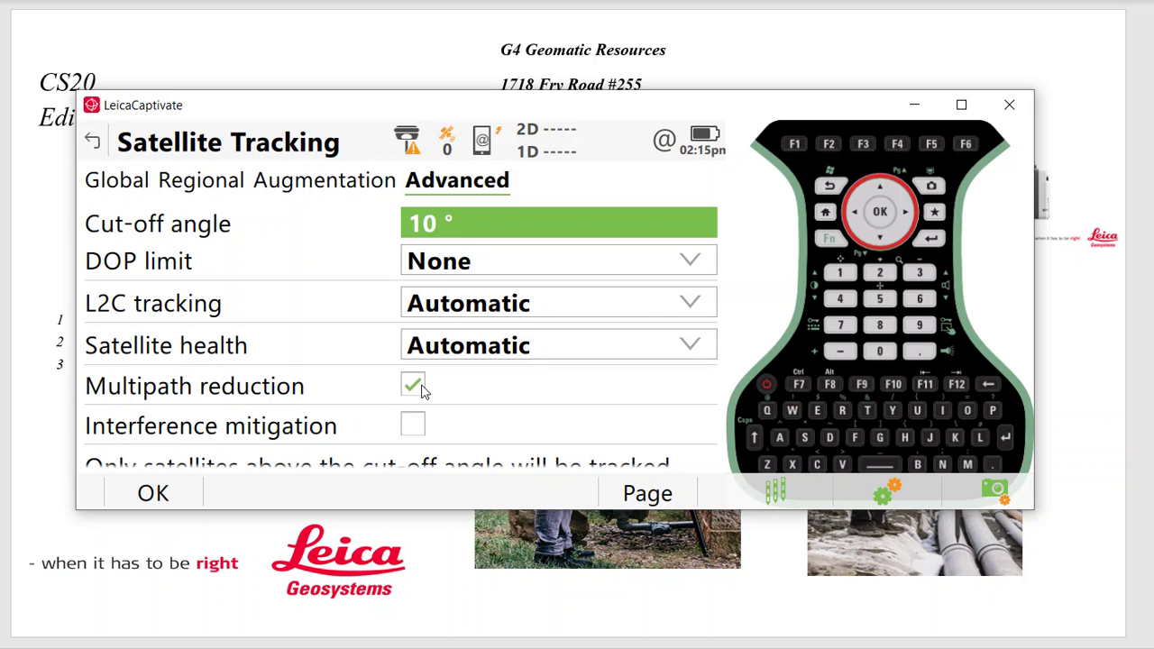
left_click(177, 500)
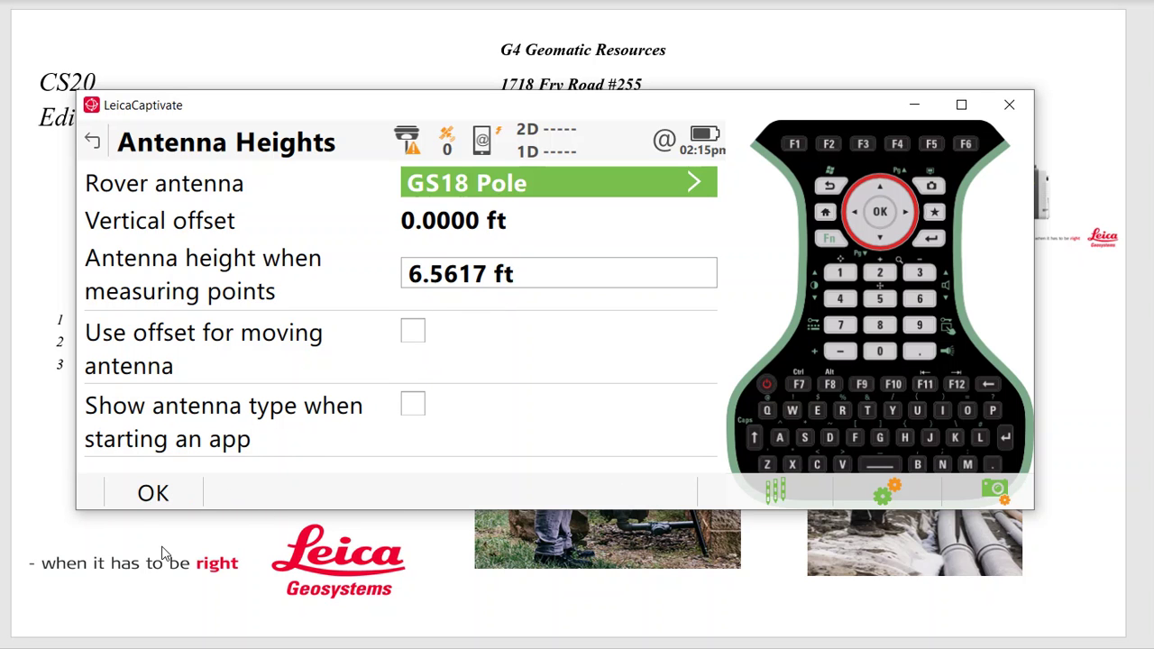
left_click(162, 496)
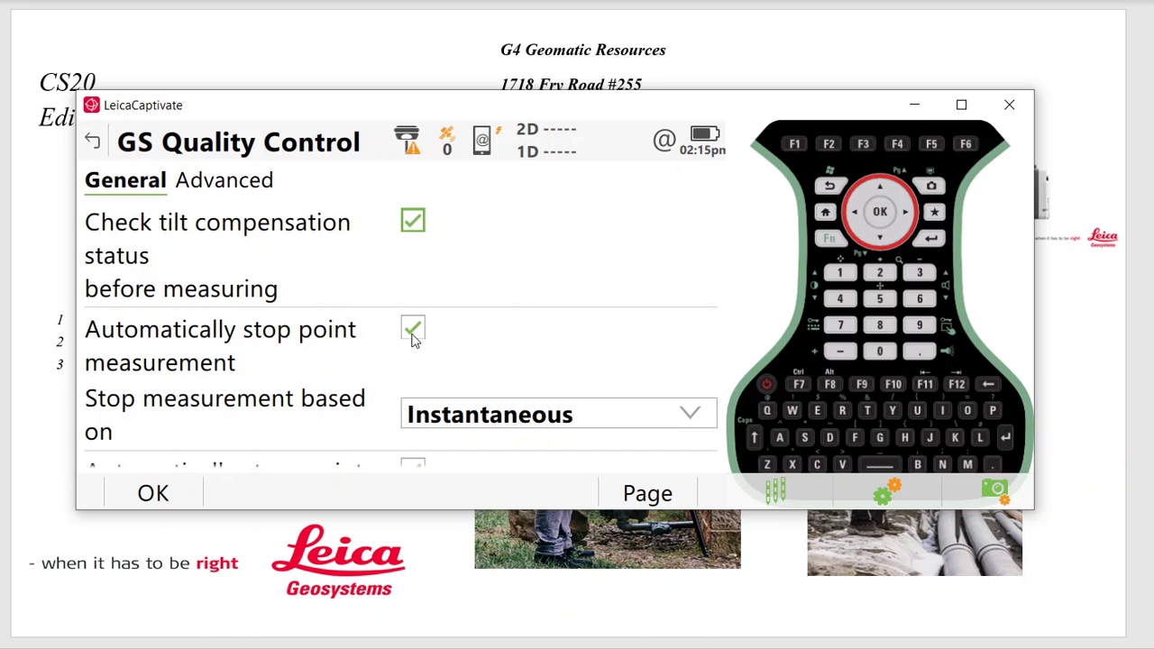
Step: Set the GS Quality Control position tolerance to 0.080 ft and accept the page
scroll(492, 398, "down", 1)
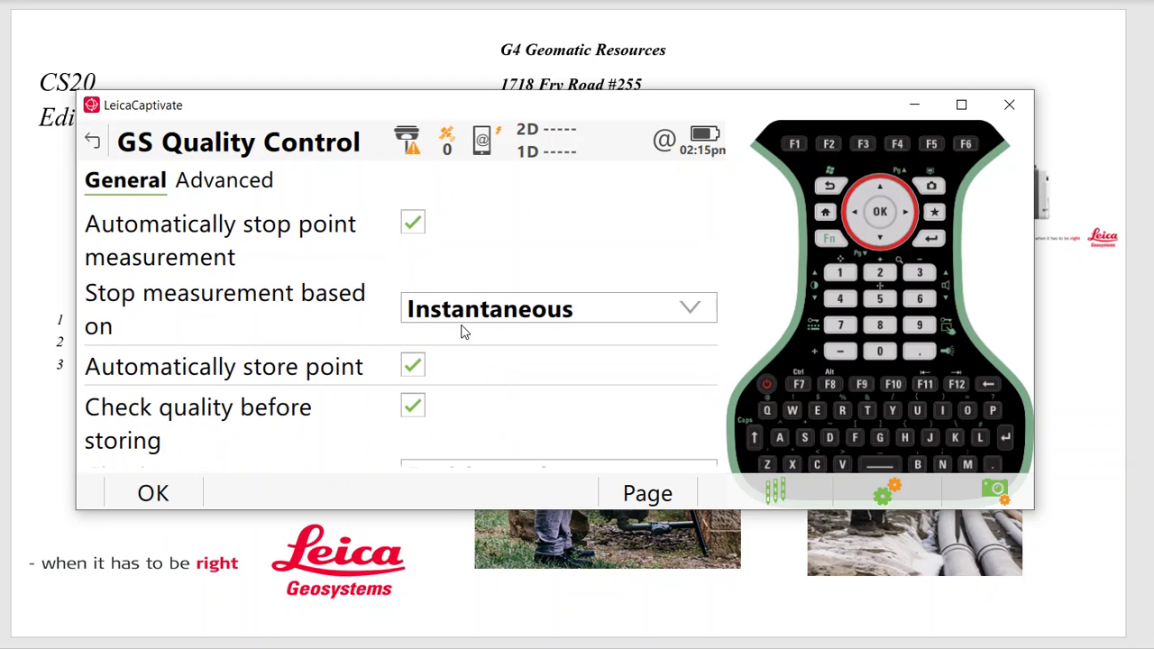
scroll(523, 326, "down", 3)
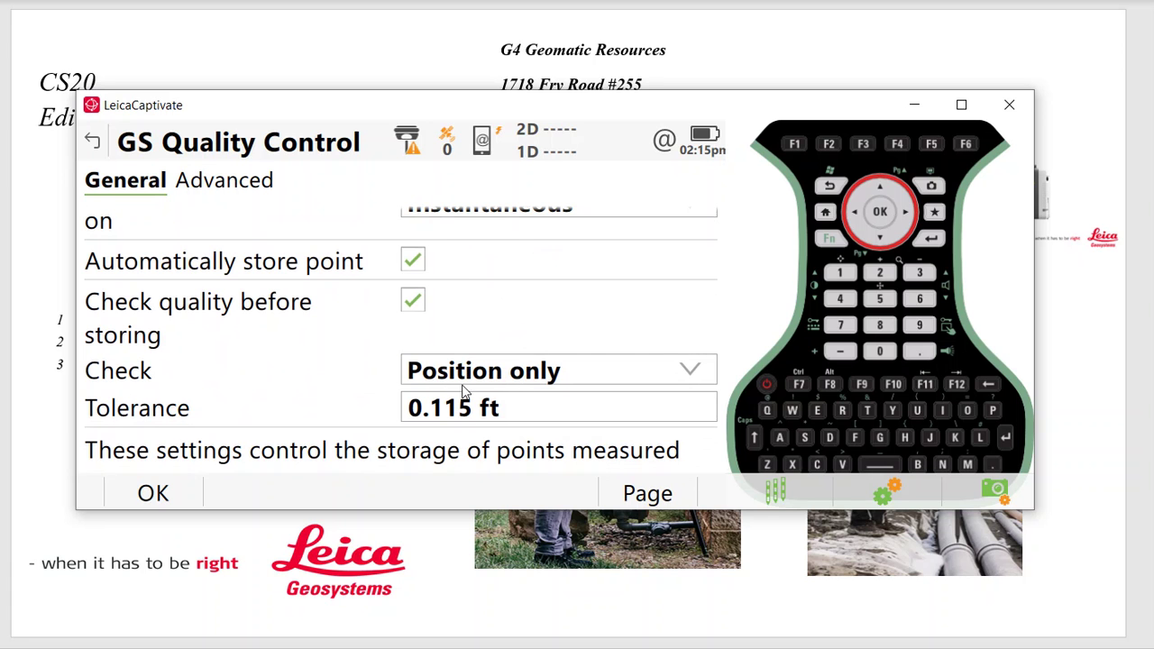
left_click(463, 416)
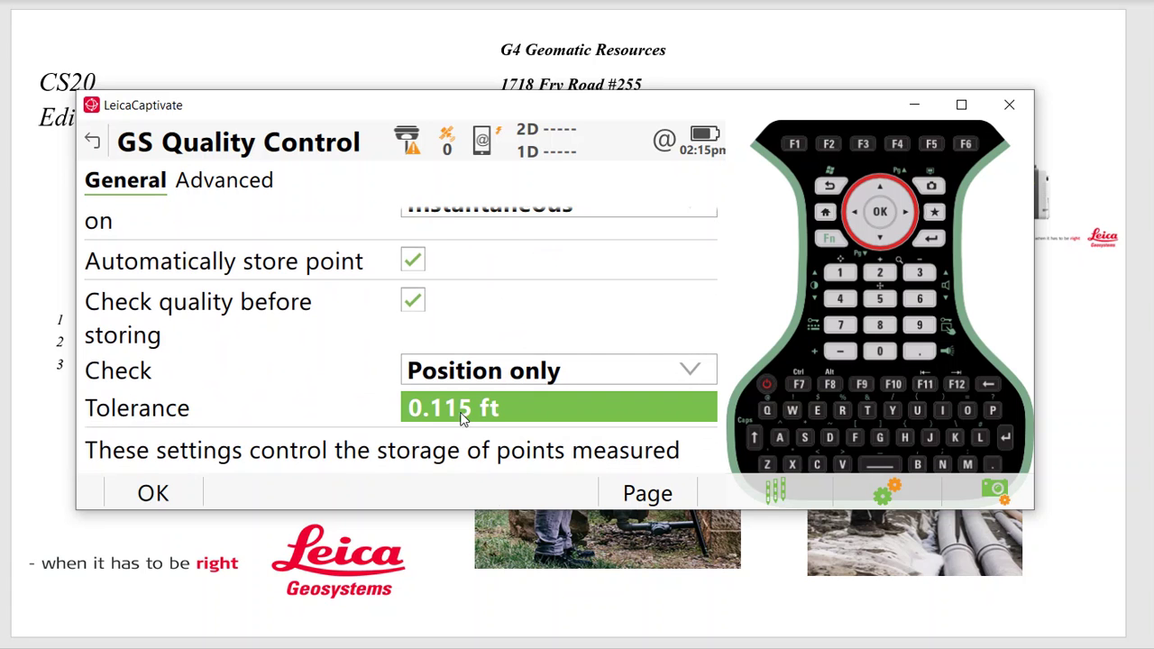
type("0.08")
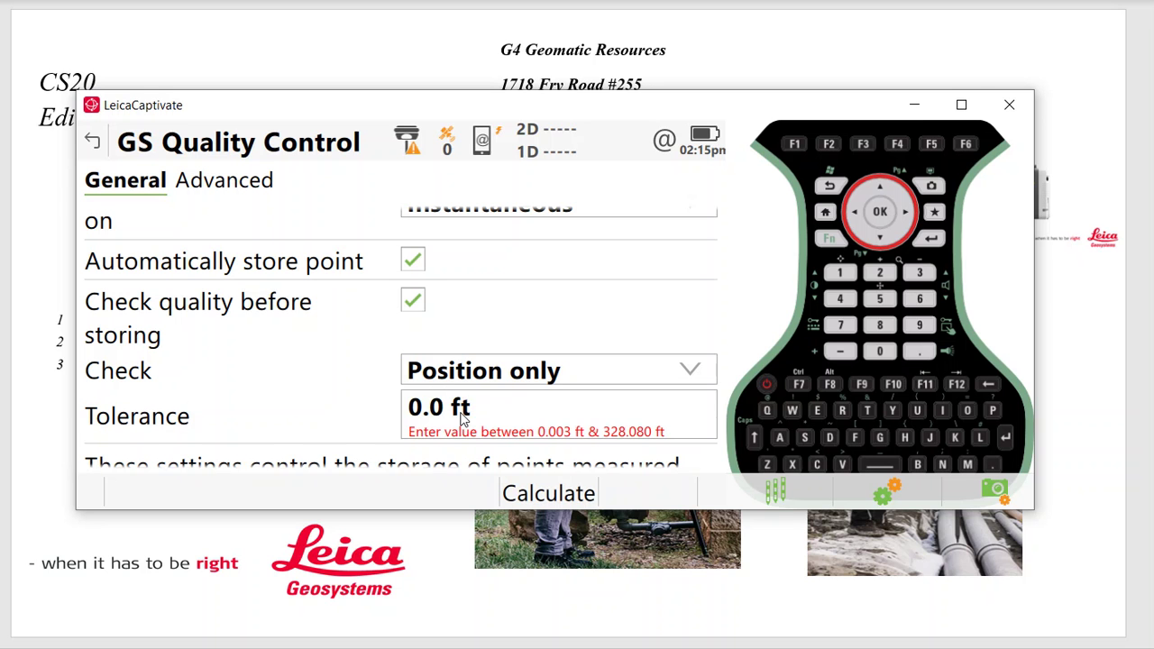
key("Return")
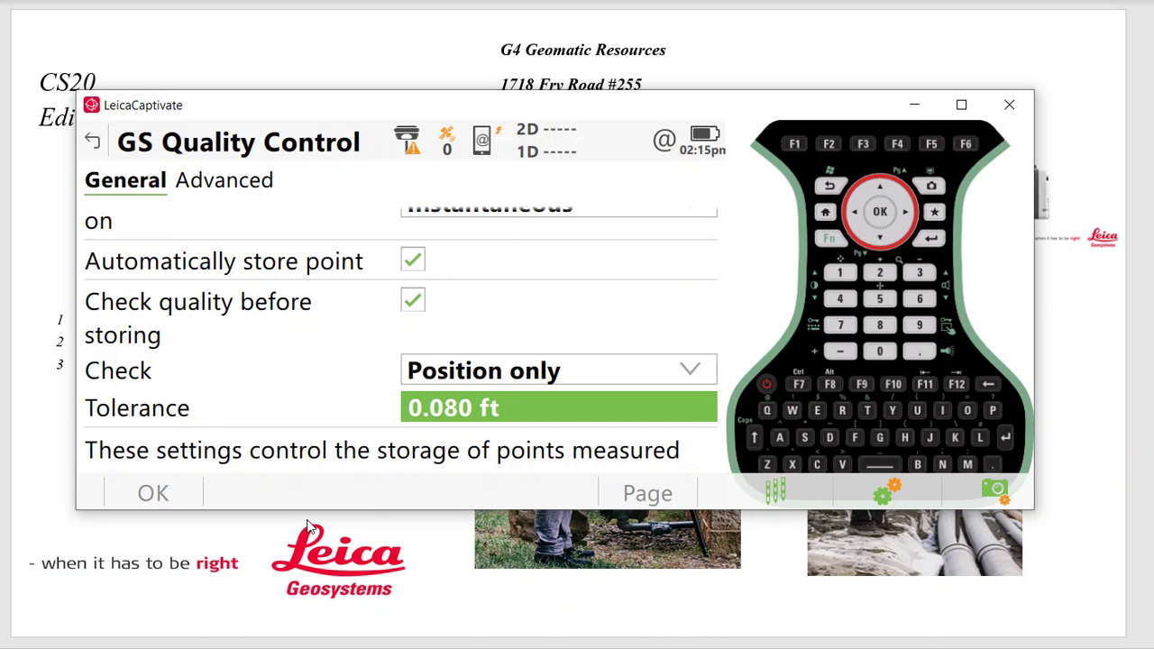
left_click(188, 495)
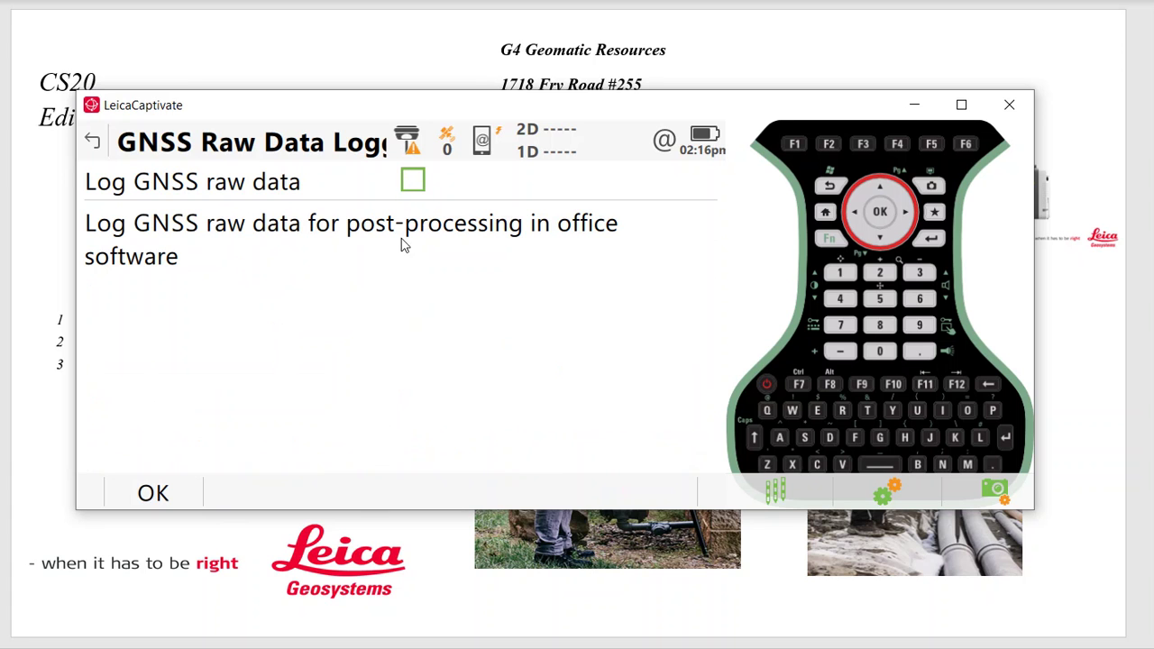
Step: Accept raw data logging and tilt pages, then create a new point ID template '1'
left_click(153, 493)
left_click(154, 493)
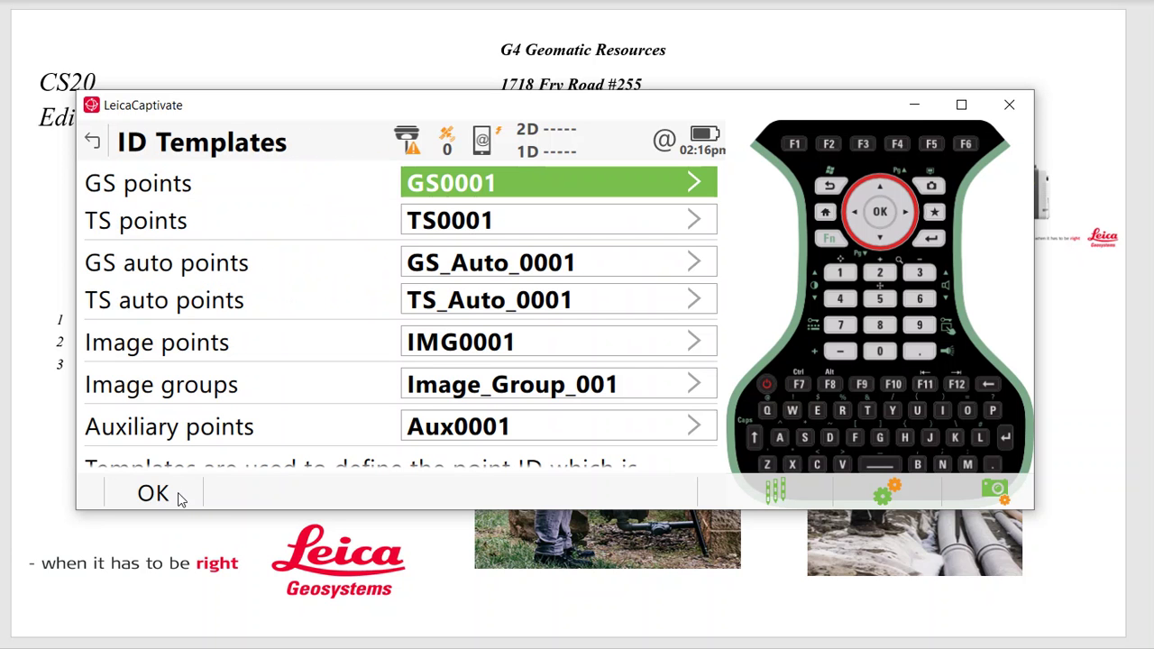
left_click(475, 189)
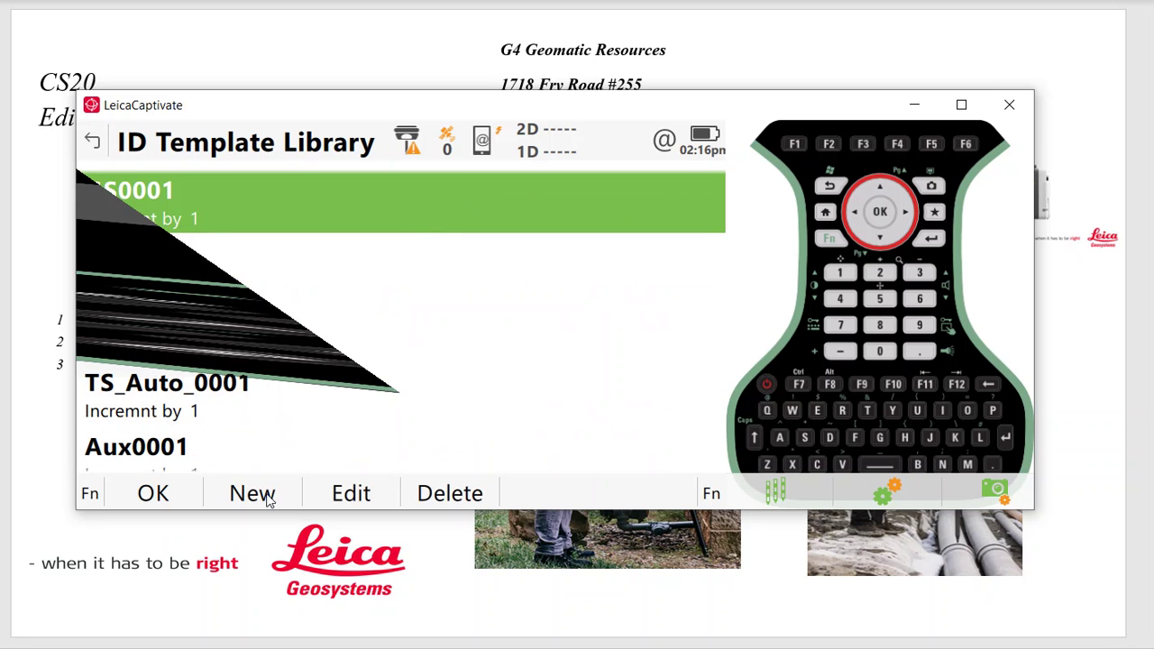
left_click(268, 492)
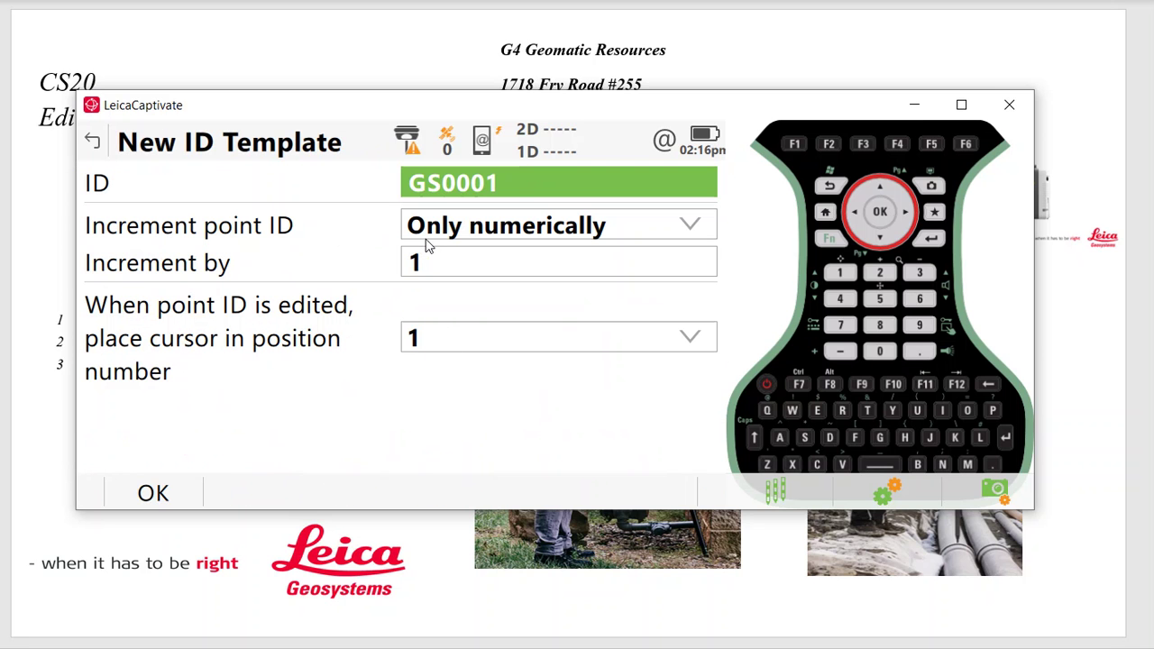
type("1")
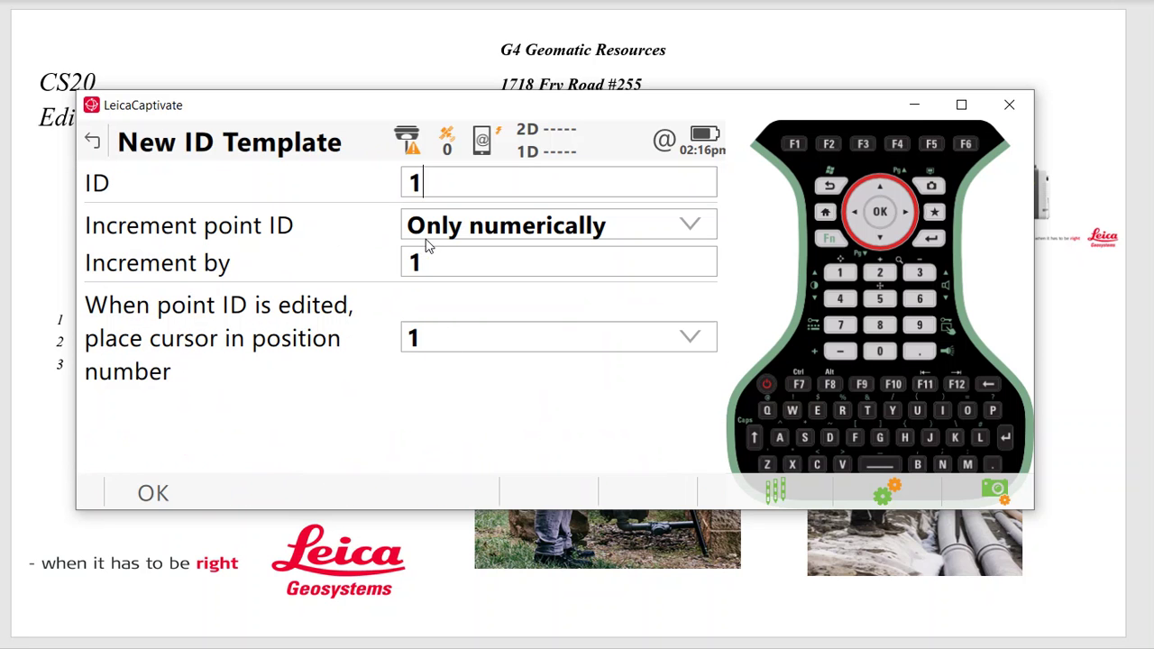
key("Down")
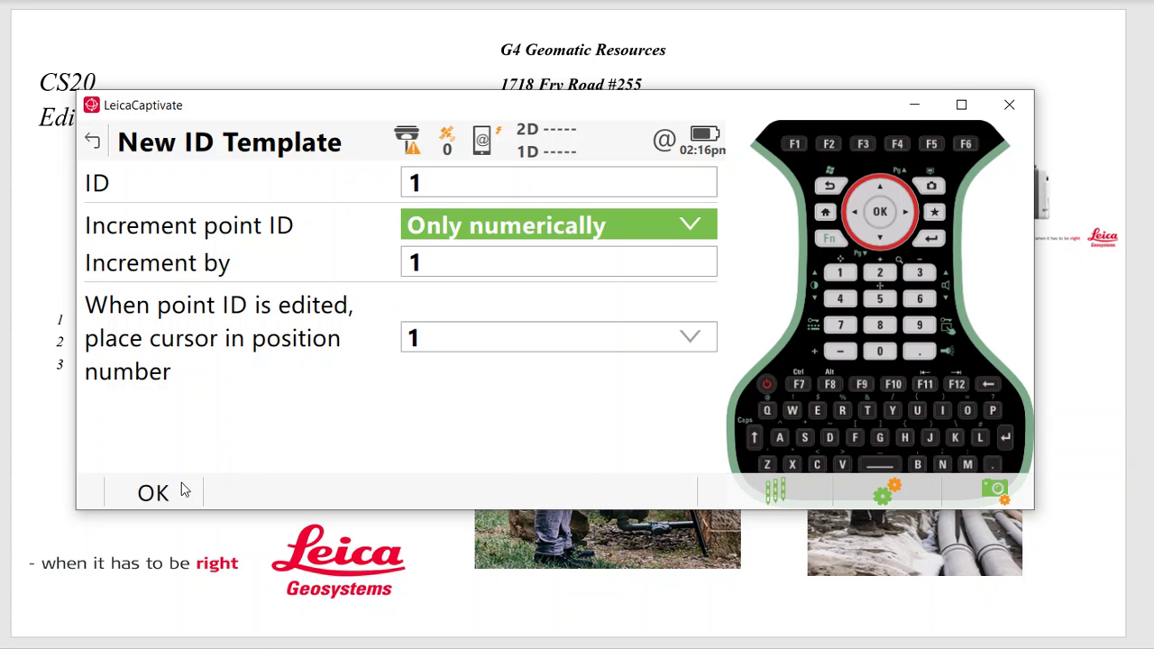
left_click(173, 496)
Step: Use ID template 1 for both GS points and TS points
left_click(153, 493)
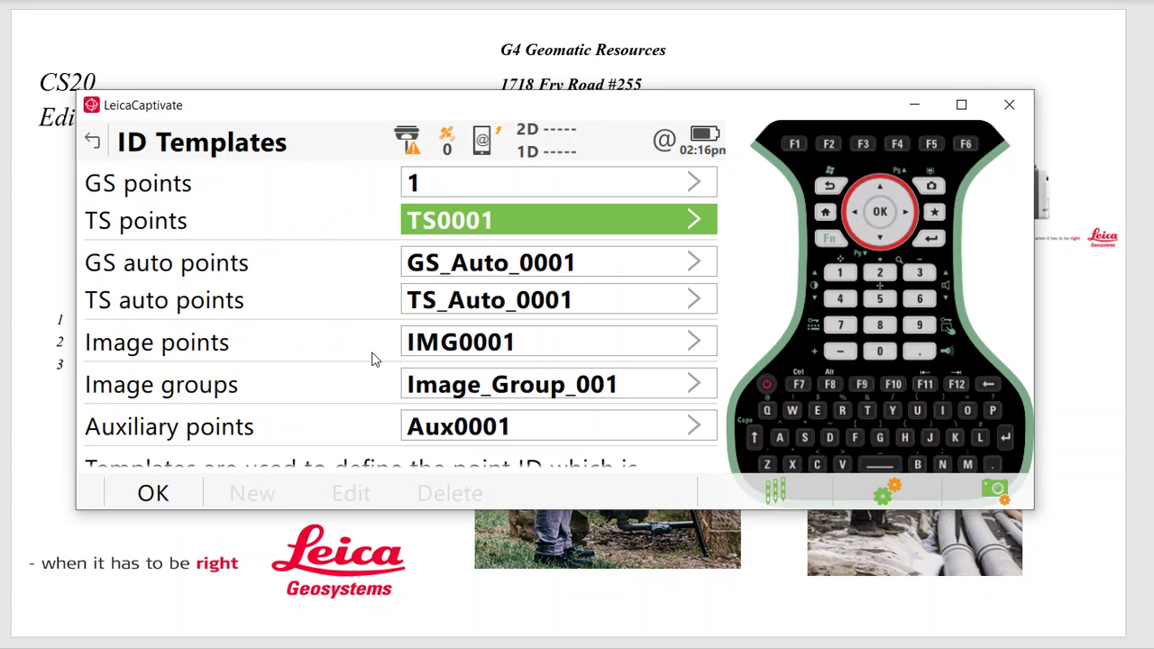
left_click(463, 224)
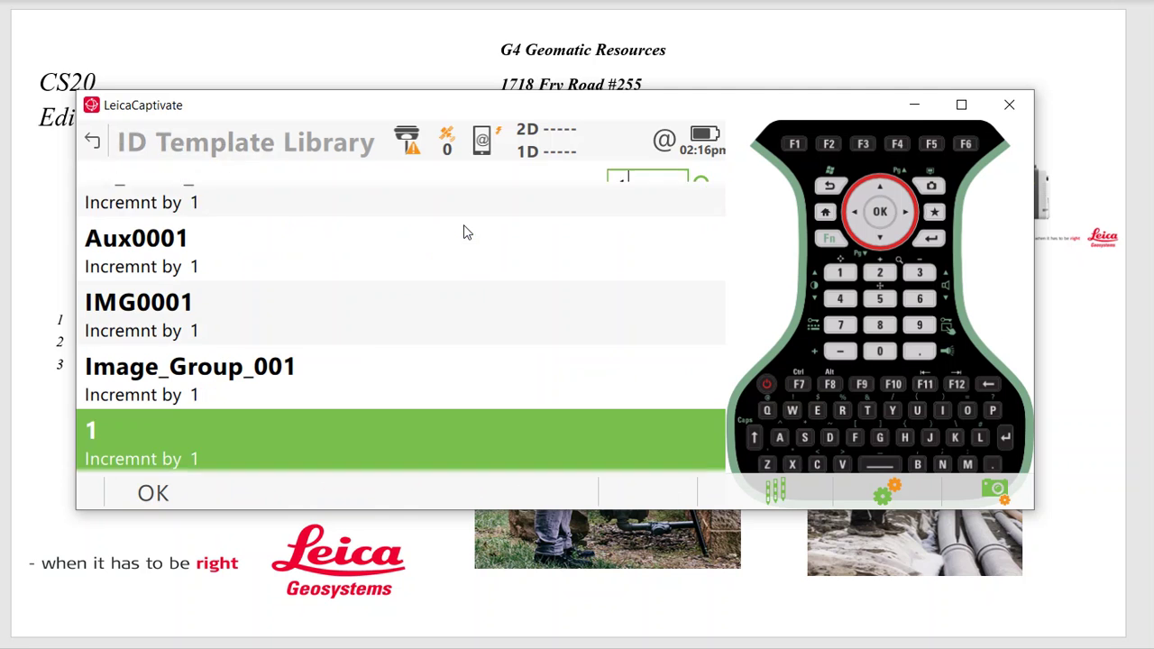
left_click(162, 496)
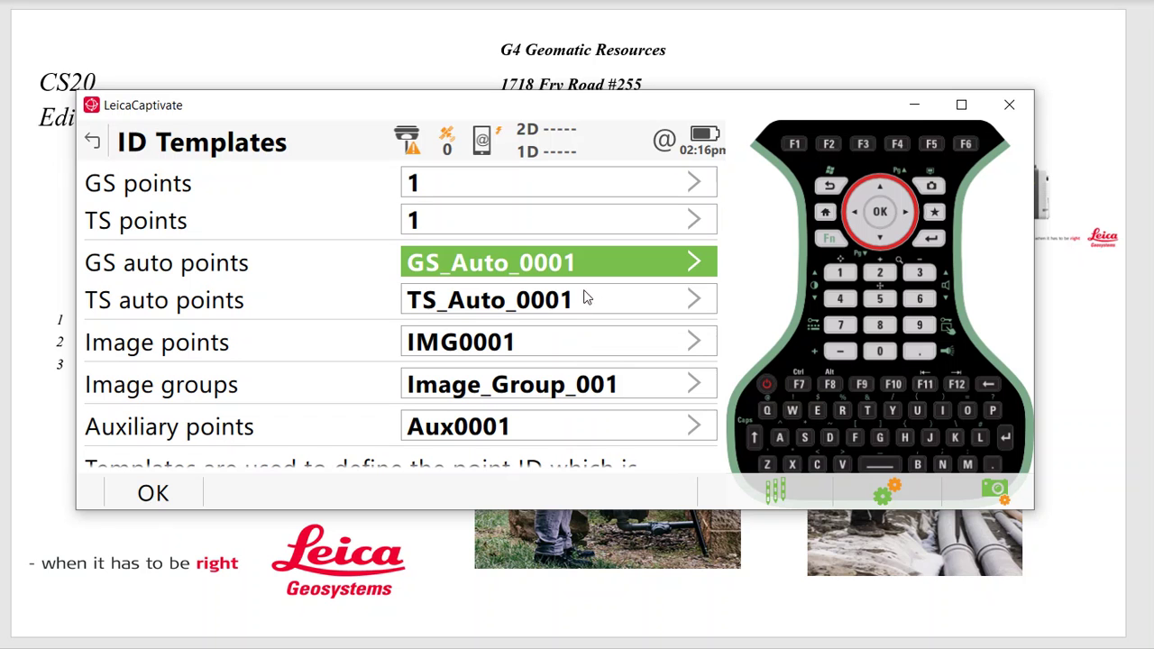
Step: Keep Coding functionality on Create linework after briefly trying Only code pts, and accept
left_click(153, 496)
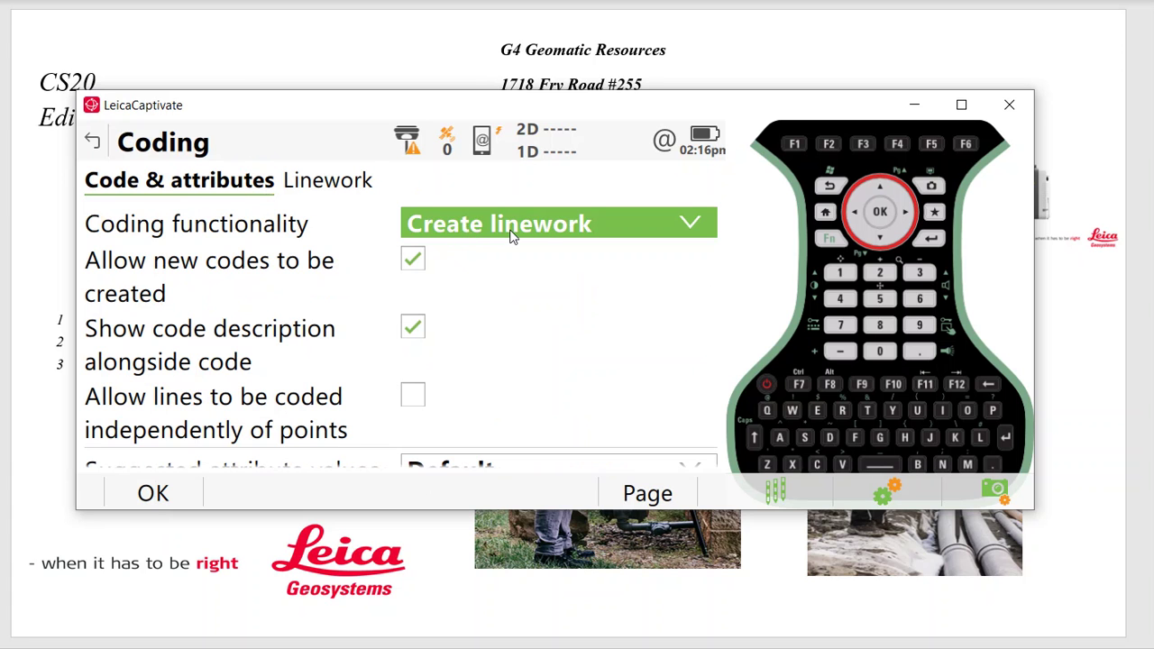
left_click(542, 235)
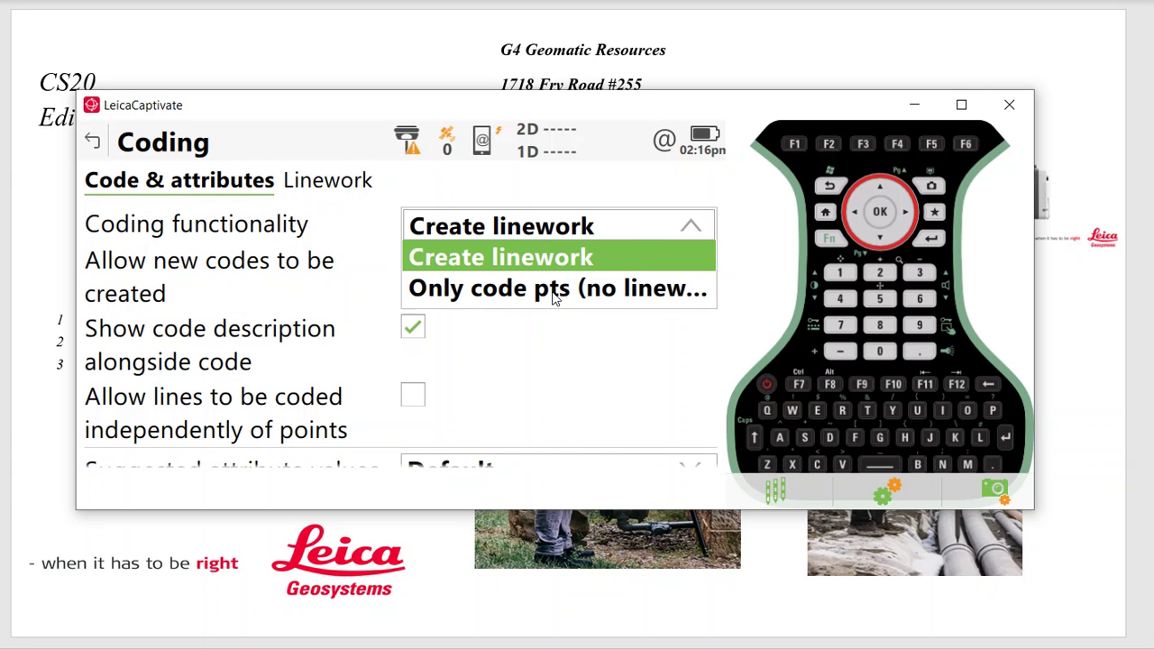
left_click(554, 288)
left_click(551, 233)
left_click(548, 254)
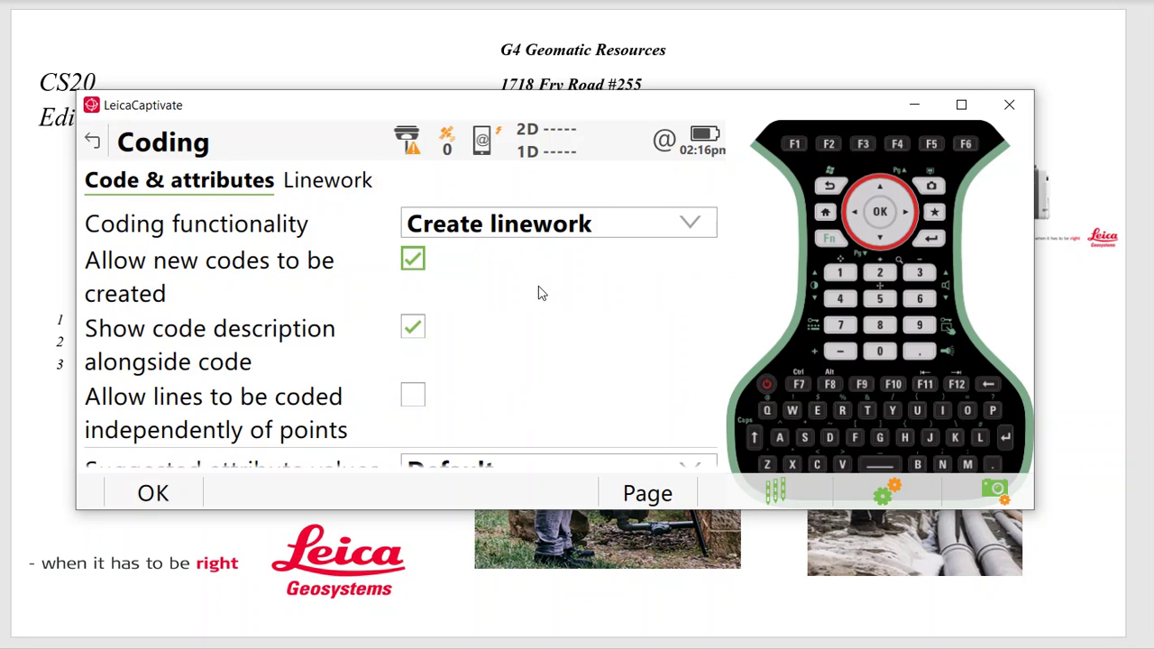
scroll(540, 293, "down", 3)
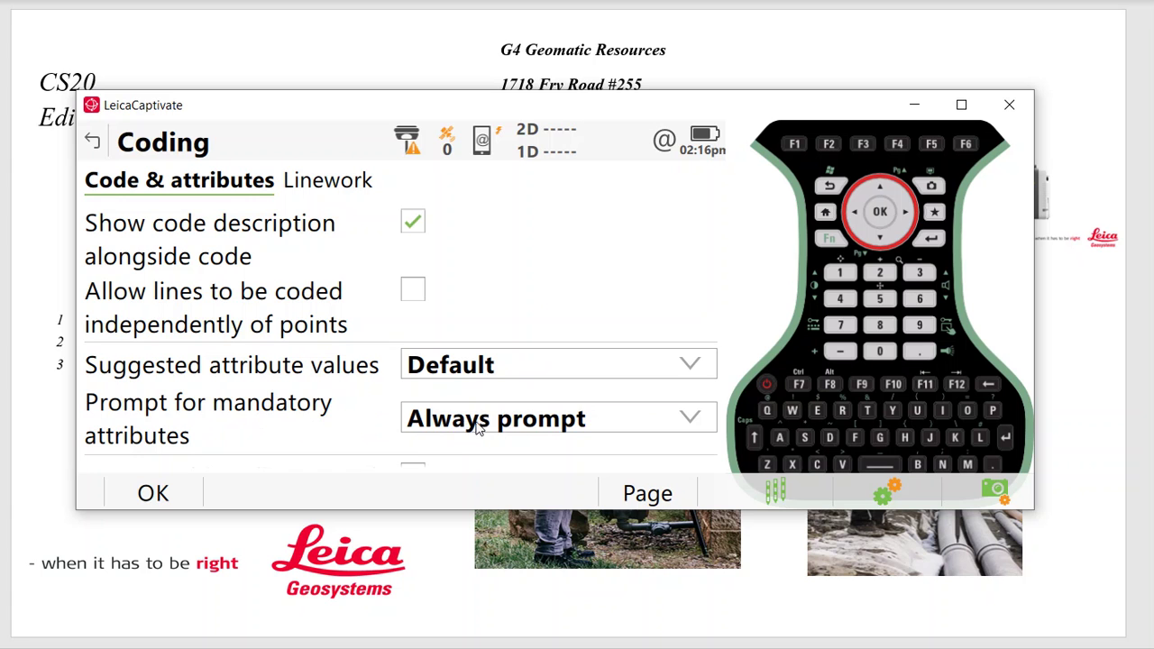
scroll(480, 338, "up", 3)
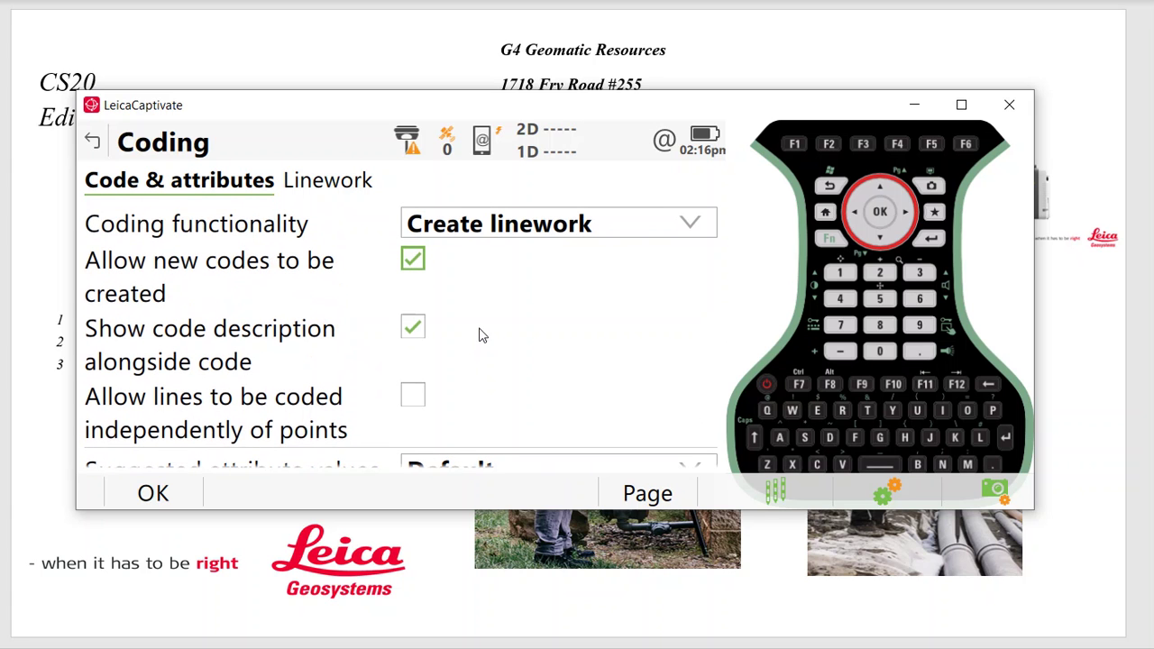
left_click(155, 493)
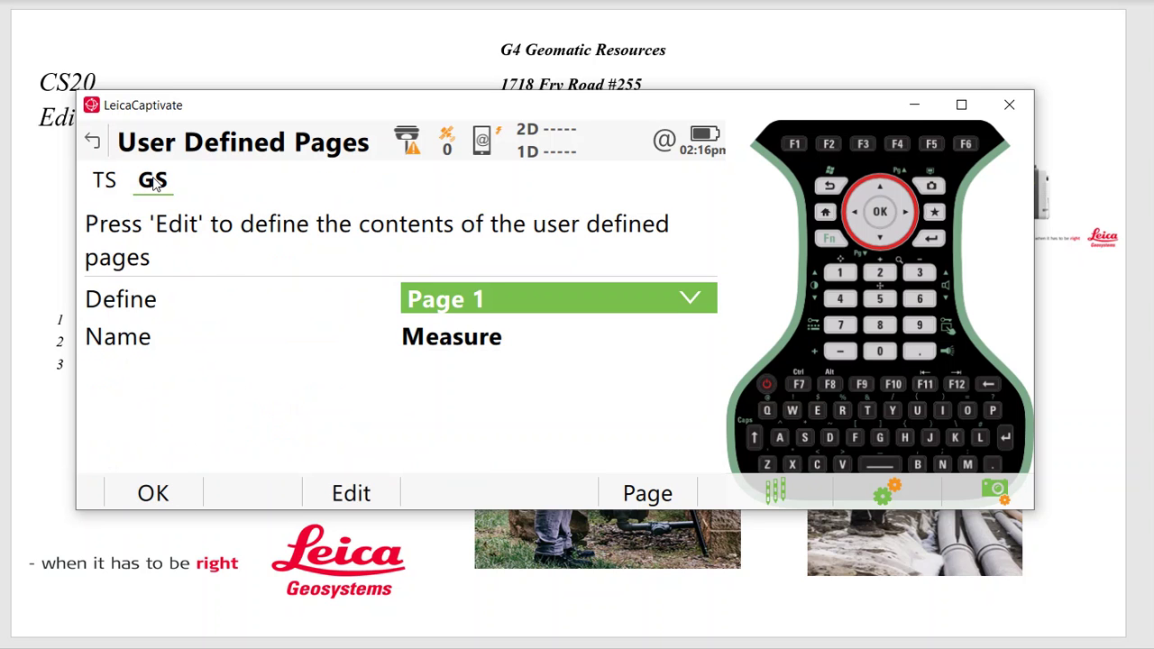
Step: Review the GS Page 1 Measure layout lines and close it
left_click(367, 492)
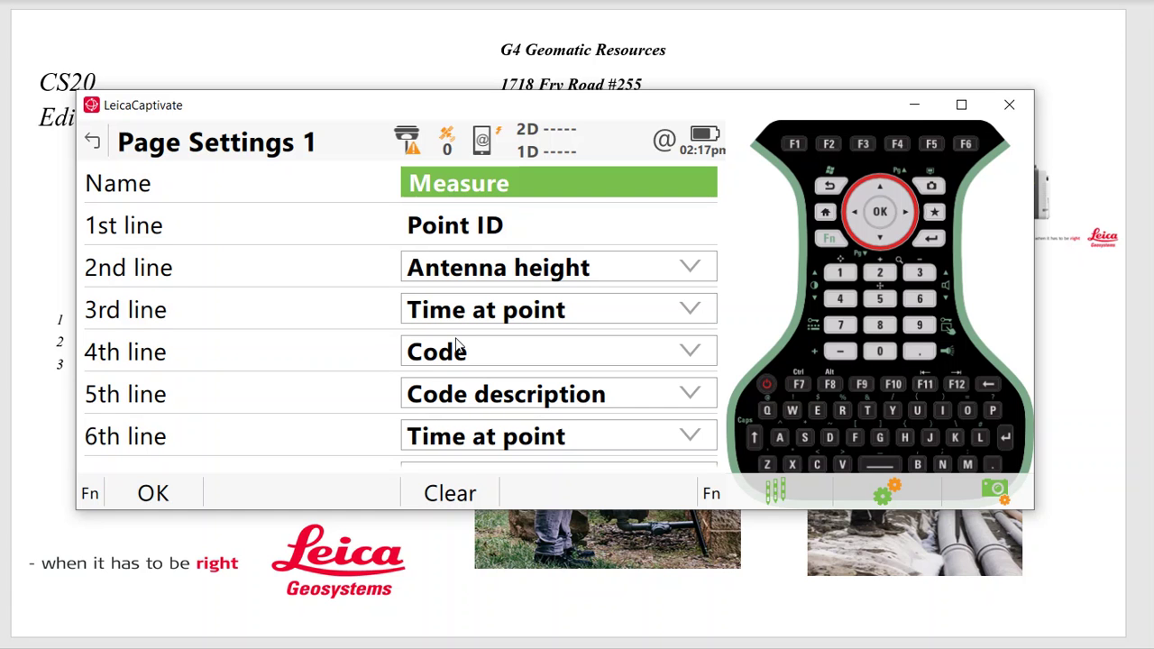
scroll(498, 393, "down", 3)
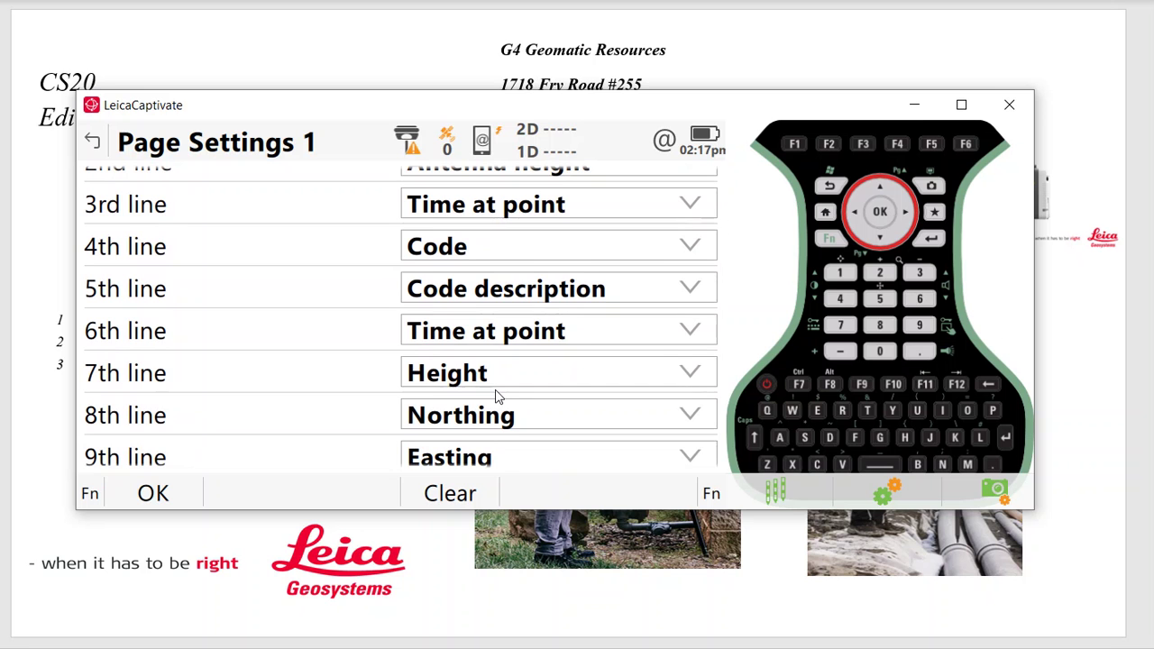
scroll(514, 387, "up", 3)
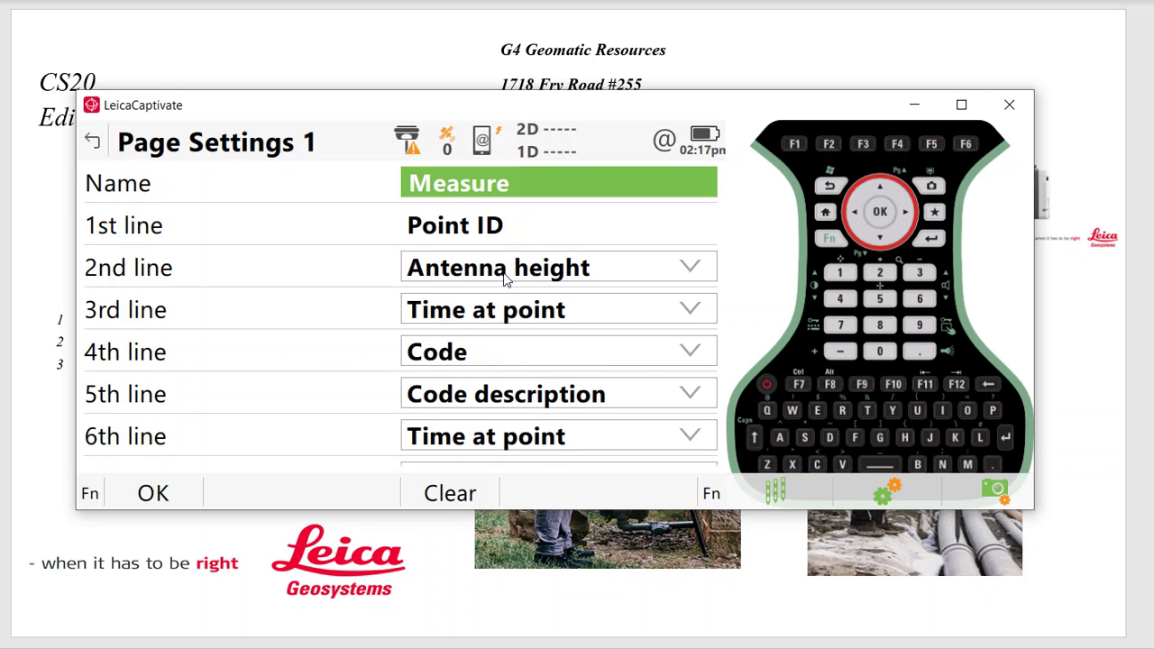
left_click(151, 496)
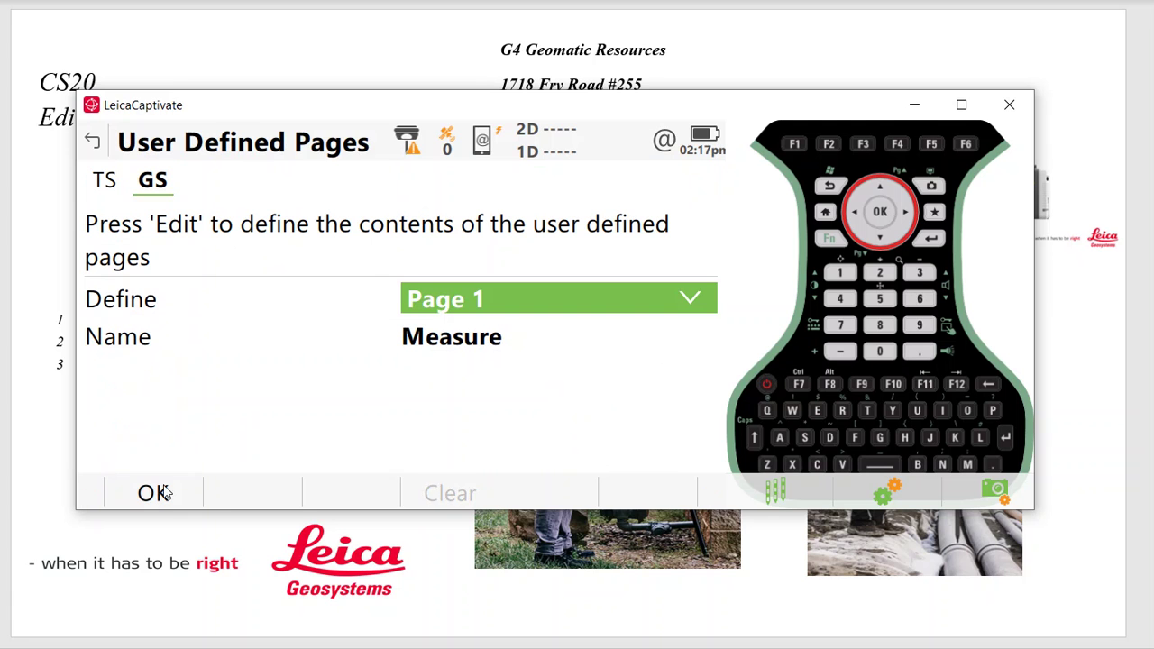
Step: Review the TS Measure page layout lines and close it
left_click(105, 183)
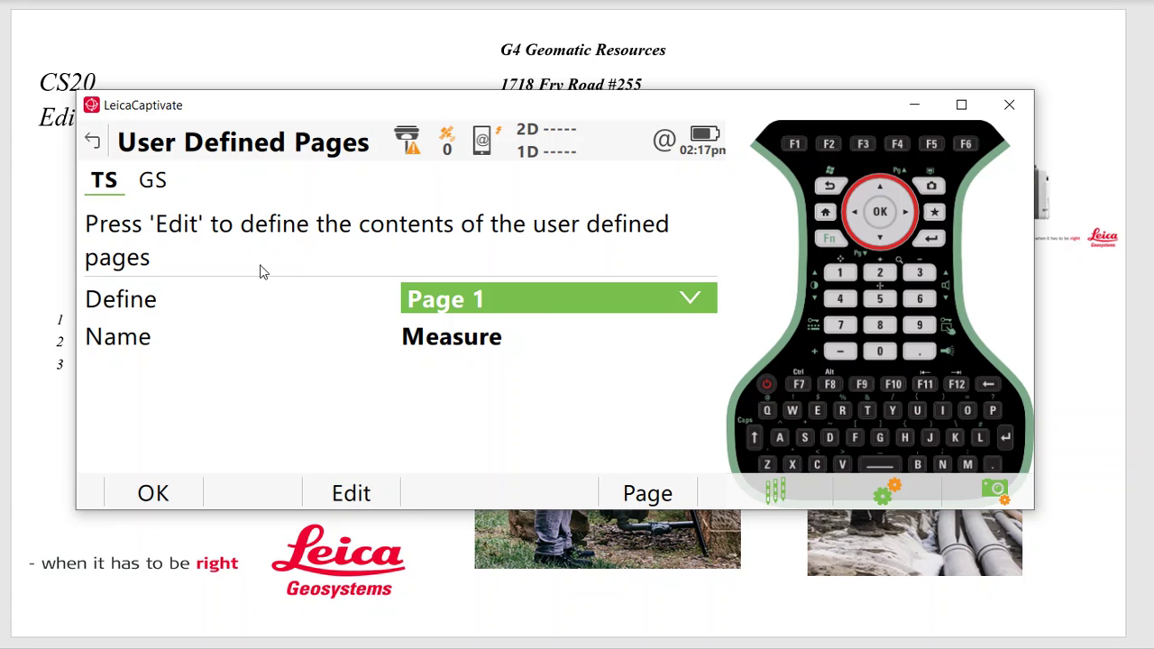
left_click(363, 495)
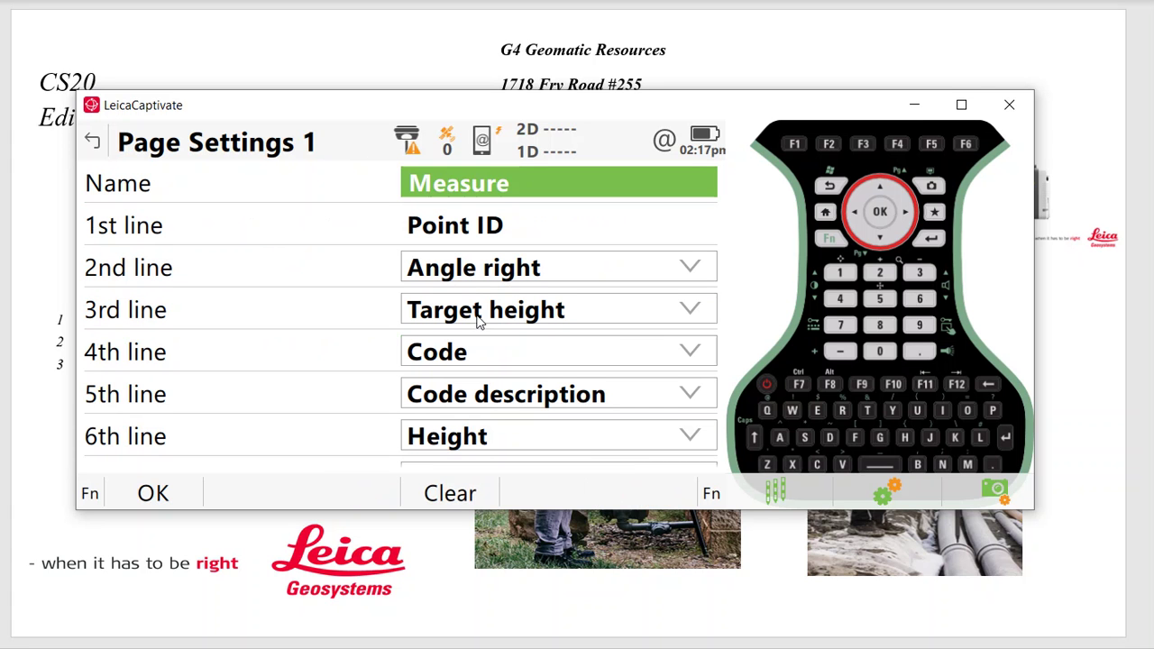
scroll(501, 405, "down", 2)
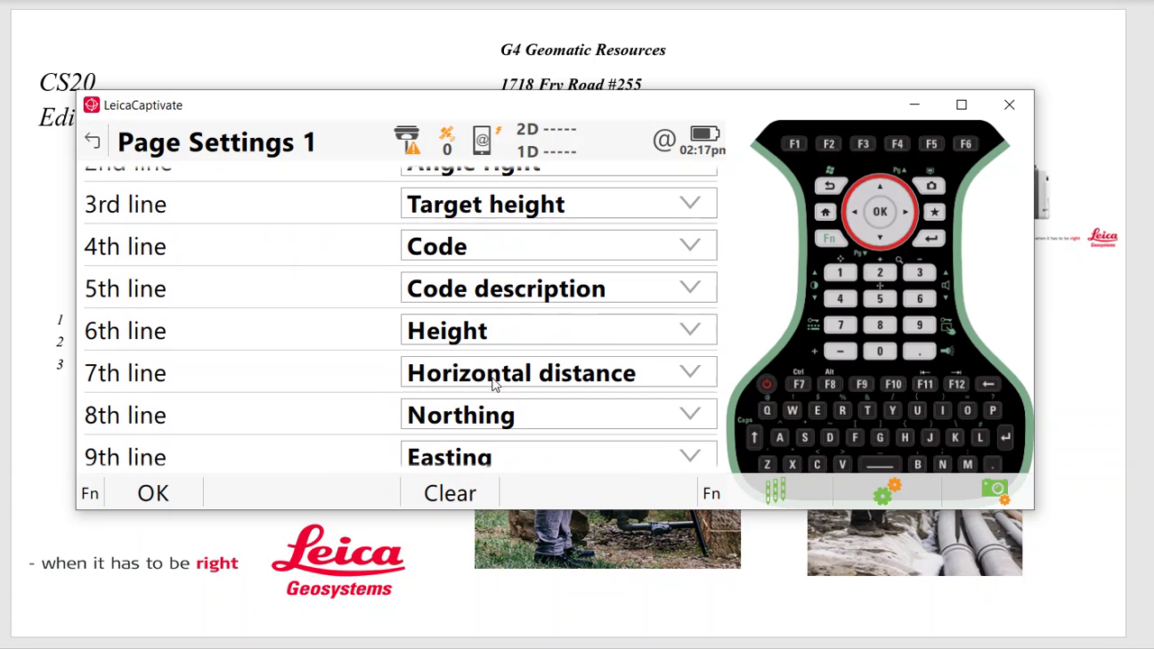
left_click(169, 494)
Step: Accept user pages and review the GS hot key and Fn+hot key assignments
left_click(167, 494)
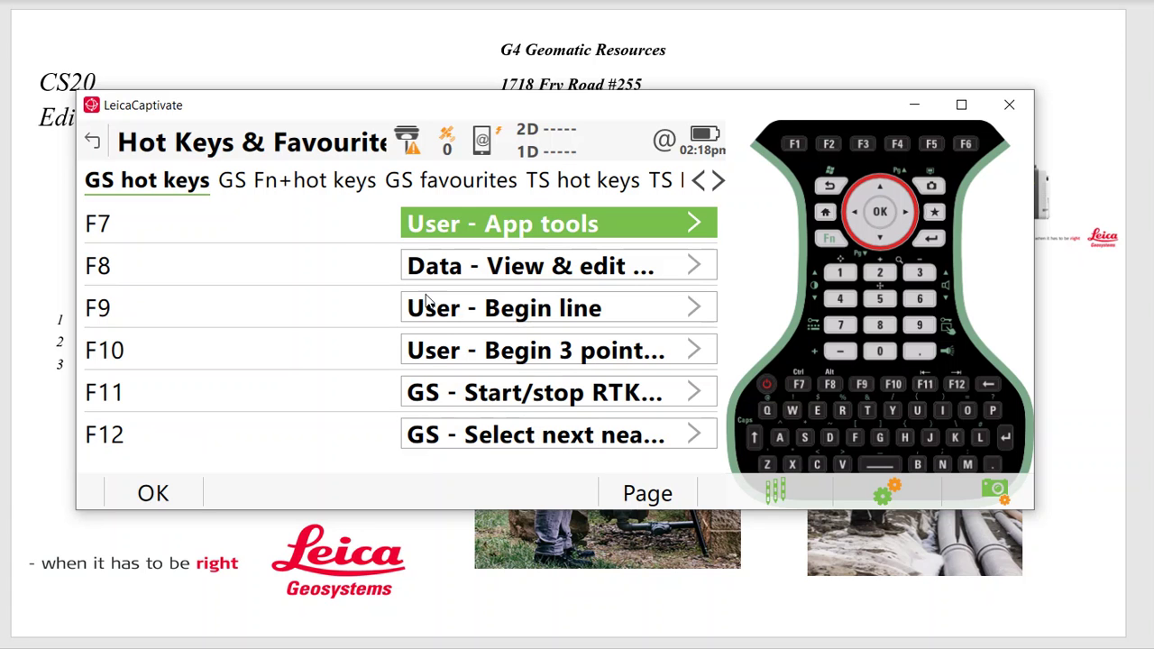
left_click(332, 184)
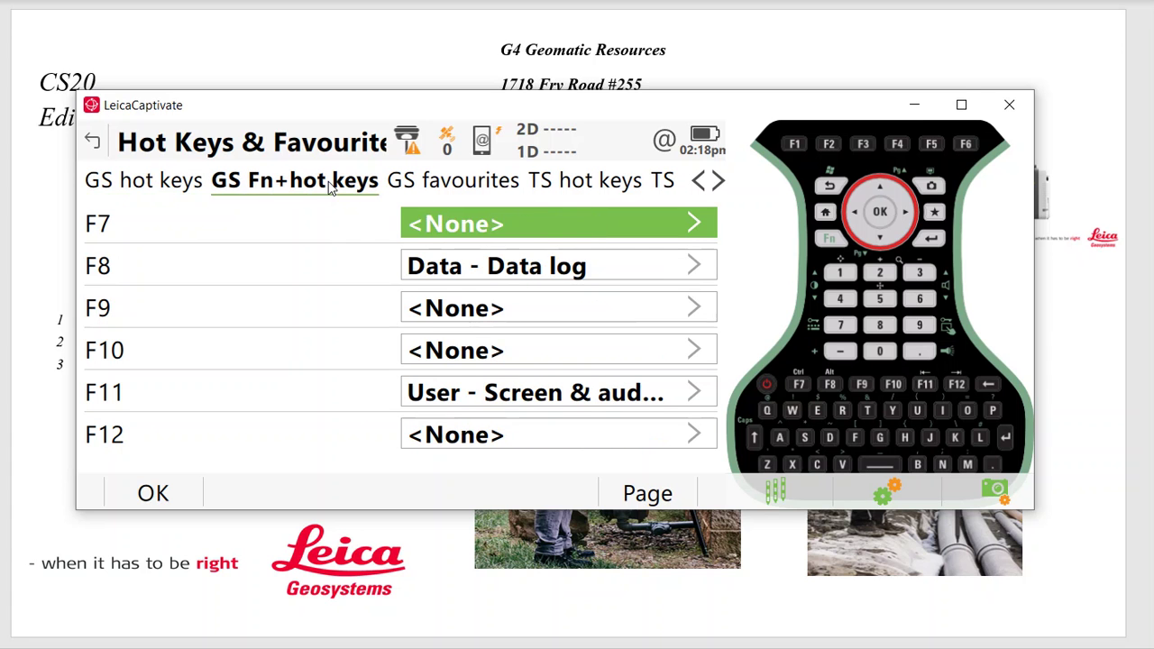
left_click(169, 185)
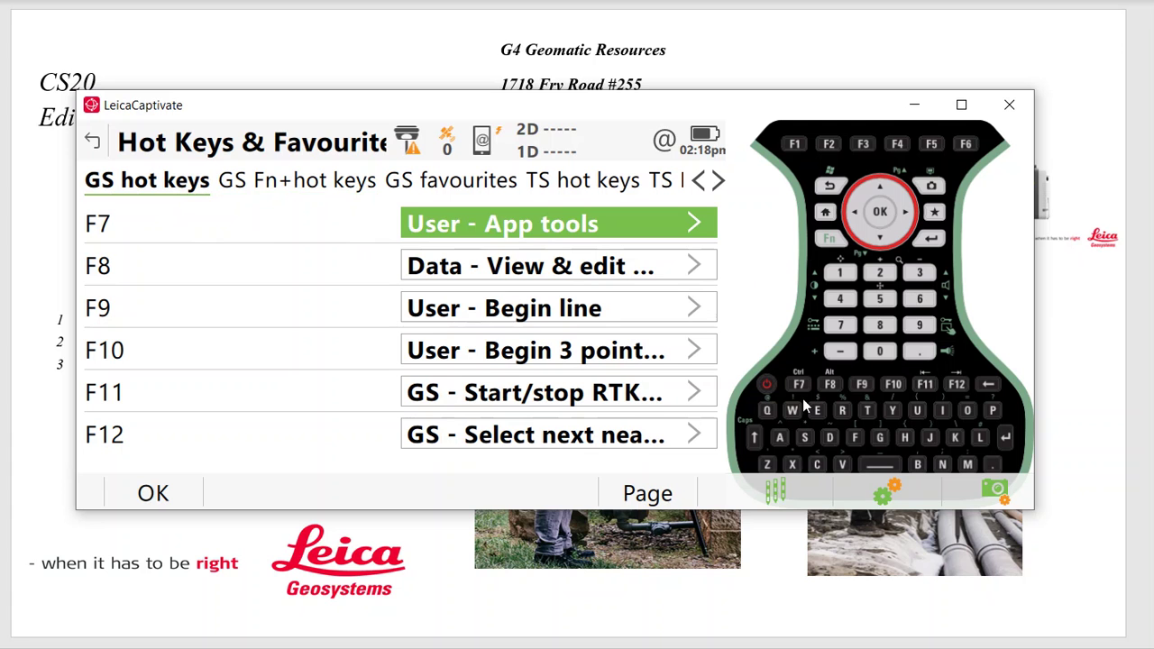
left_click(288, 184)
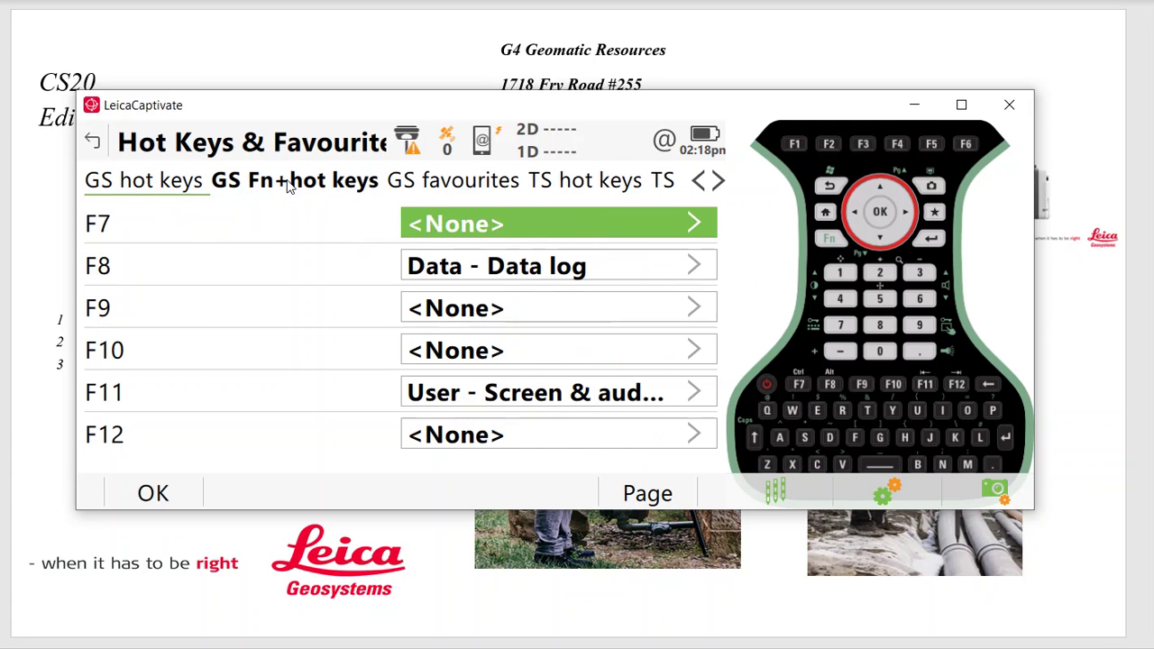
left_click(159, 185)
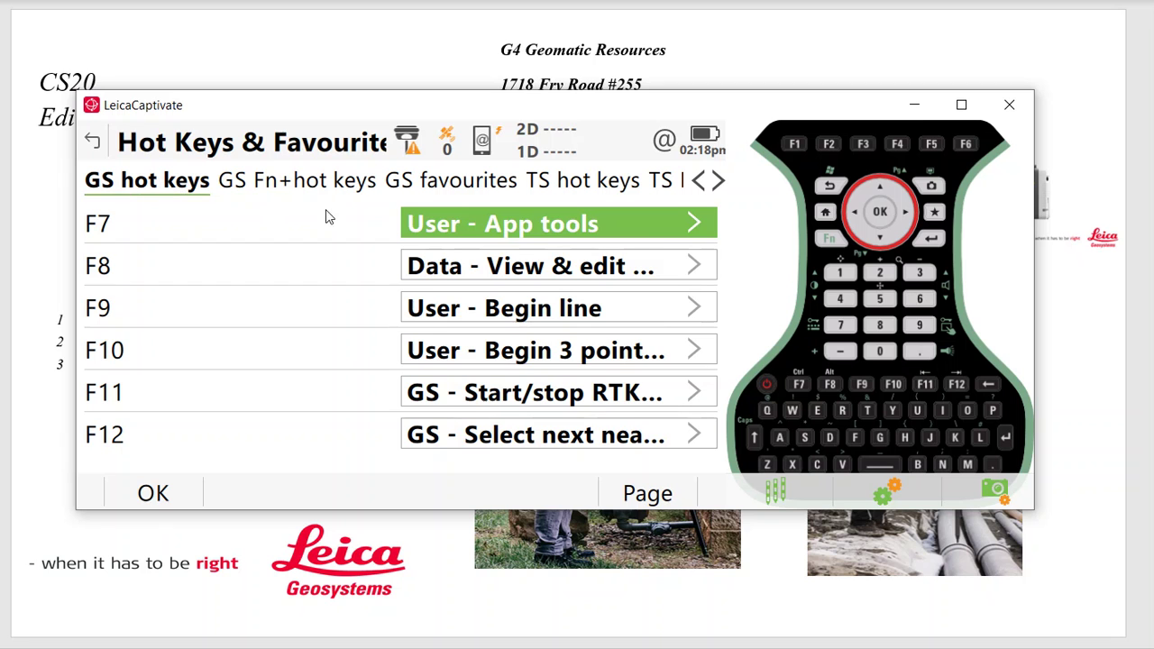
Step: Assign GS - Toggle tilt on/off to the empty GS favourite slot 4
left_click(434, 184)
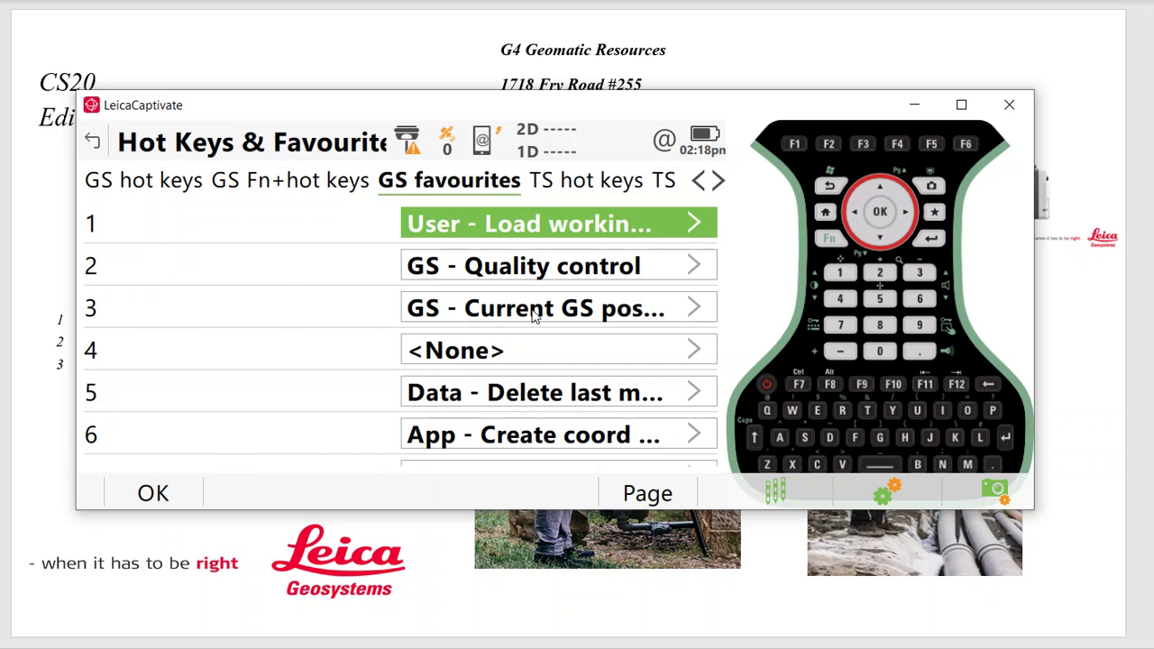
left_click(518, 353)
scroll(347, 339, "down", 5)
type("g")
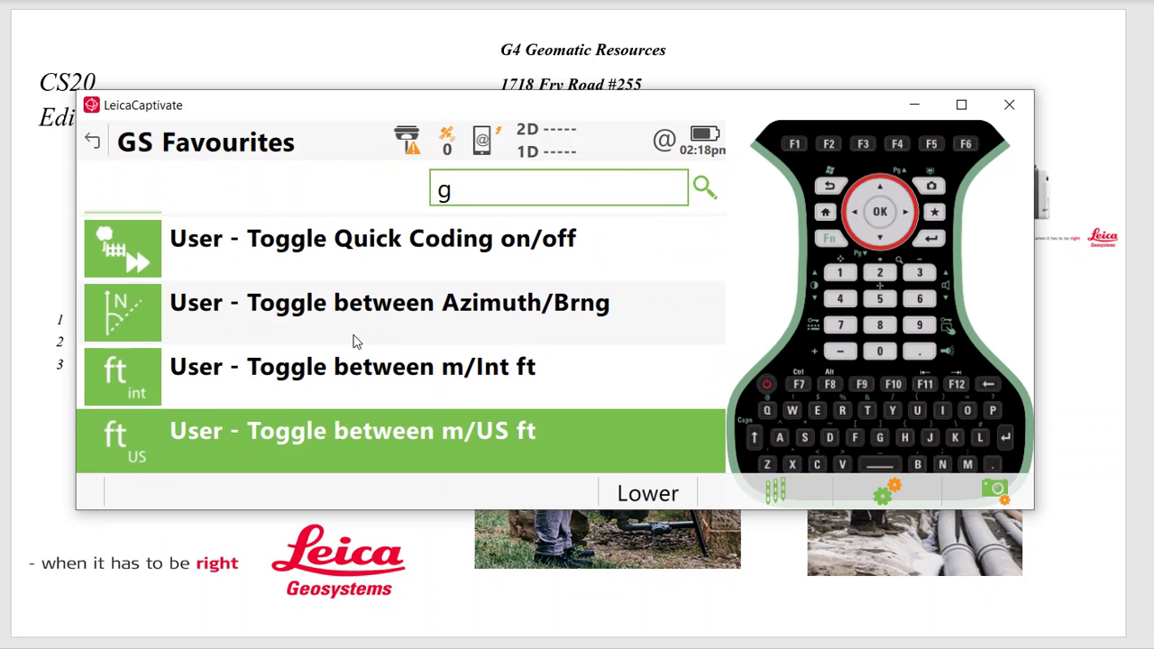
key("BackSpace")
type("g")
scroll(347, 340, "up", 10)
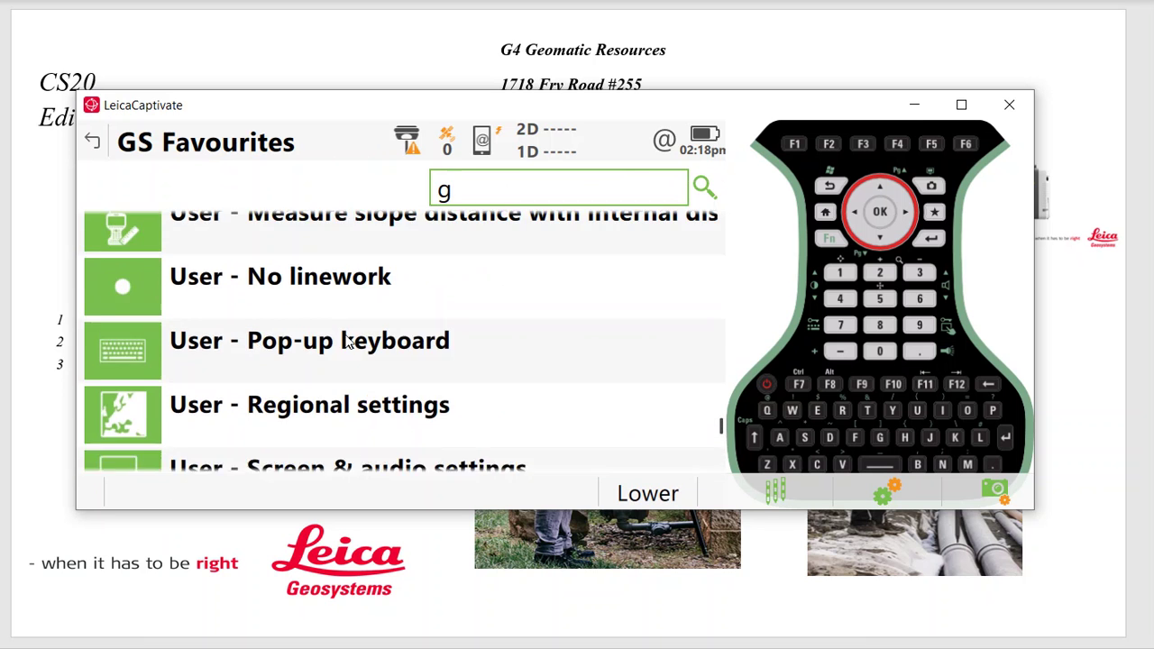
scroll(347, 341, "up", 10)
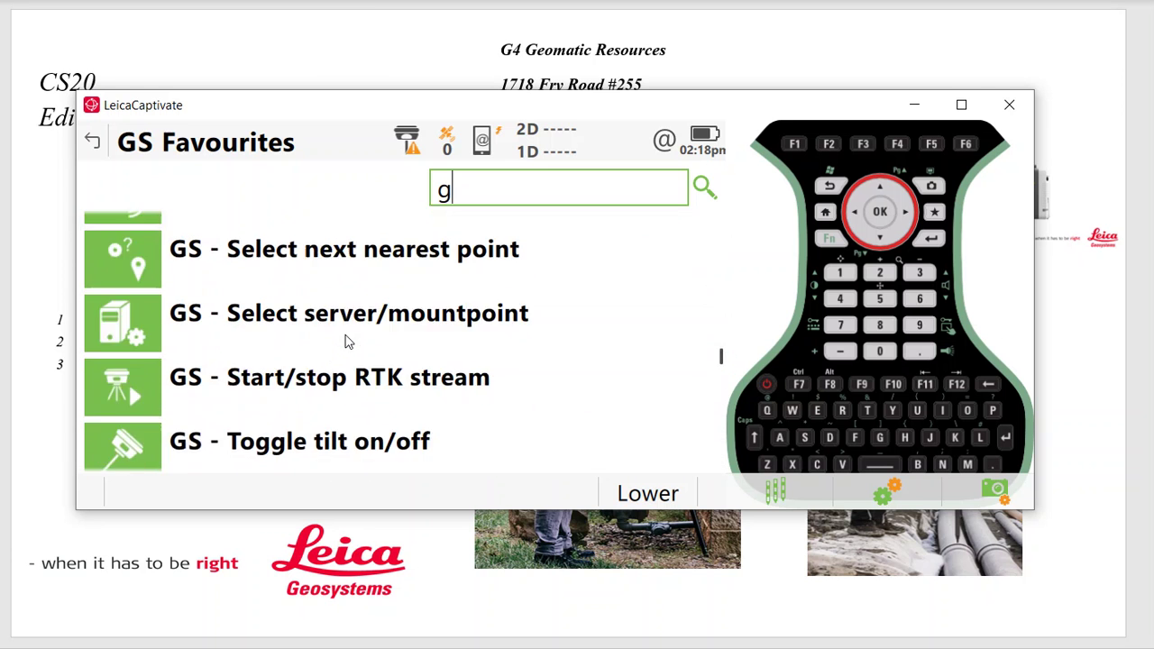
scroll(347, 341, "down", 3)
left_click(306, 284)
left_click(153, 493)
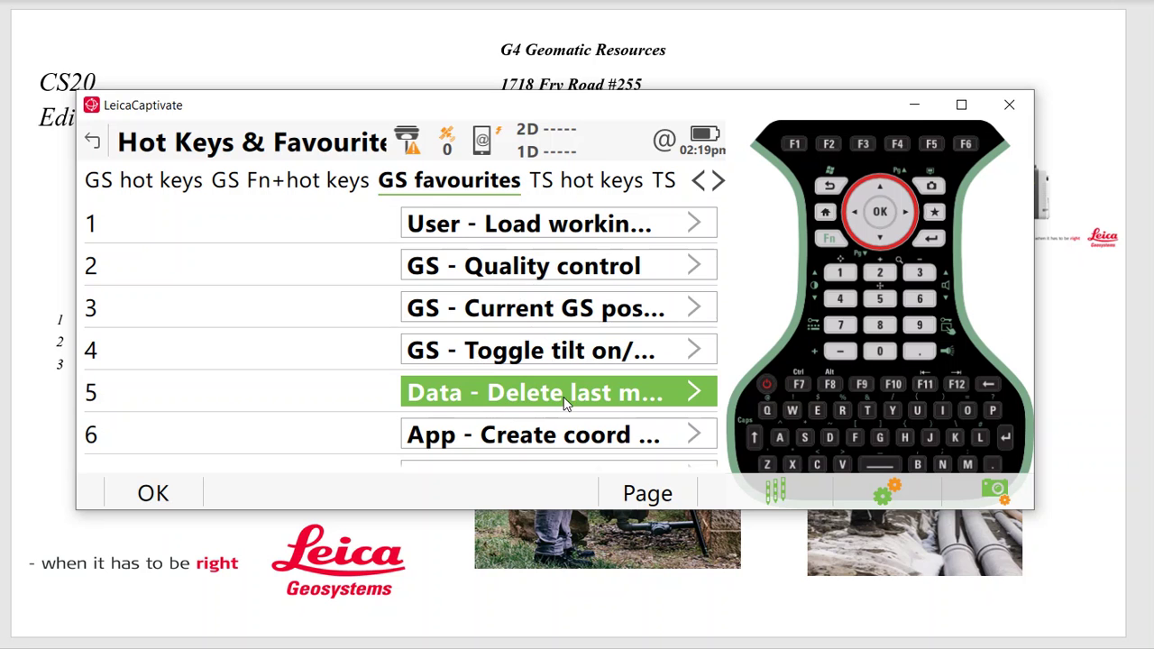
scroll(560, 396, "down", 3)
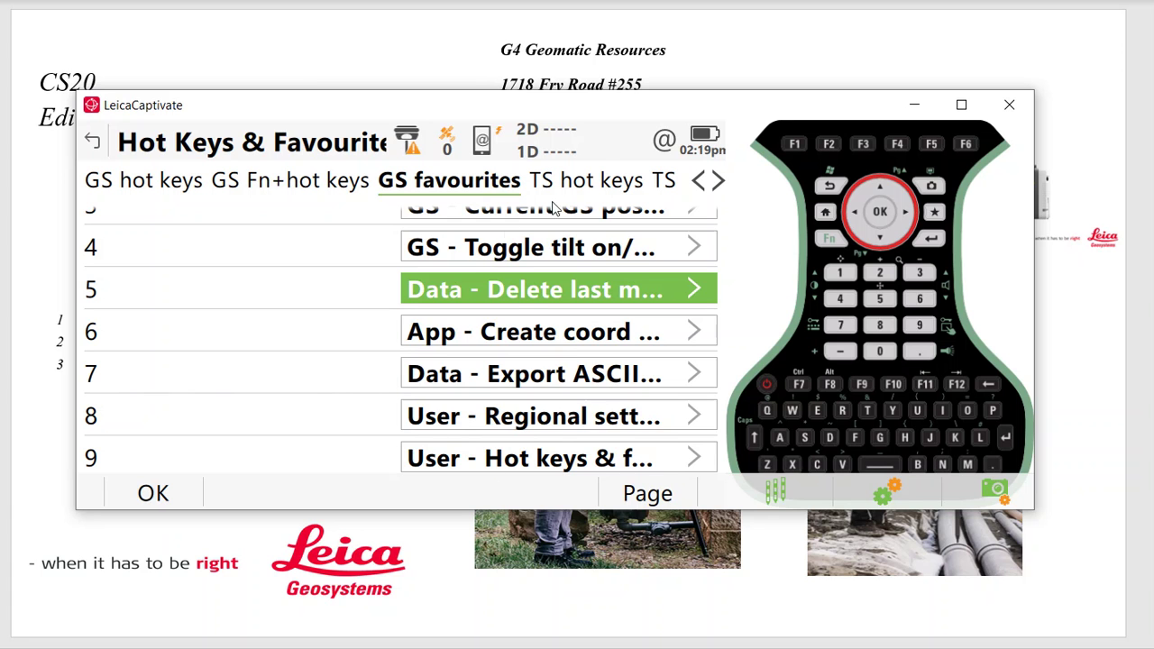
left_click(584, 185)
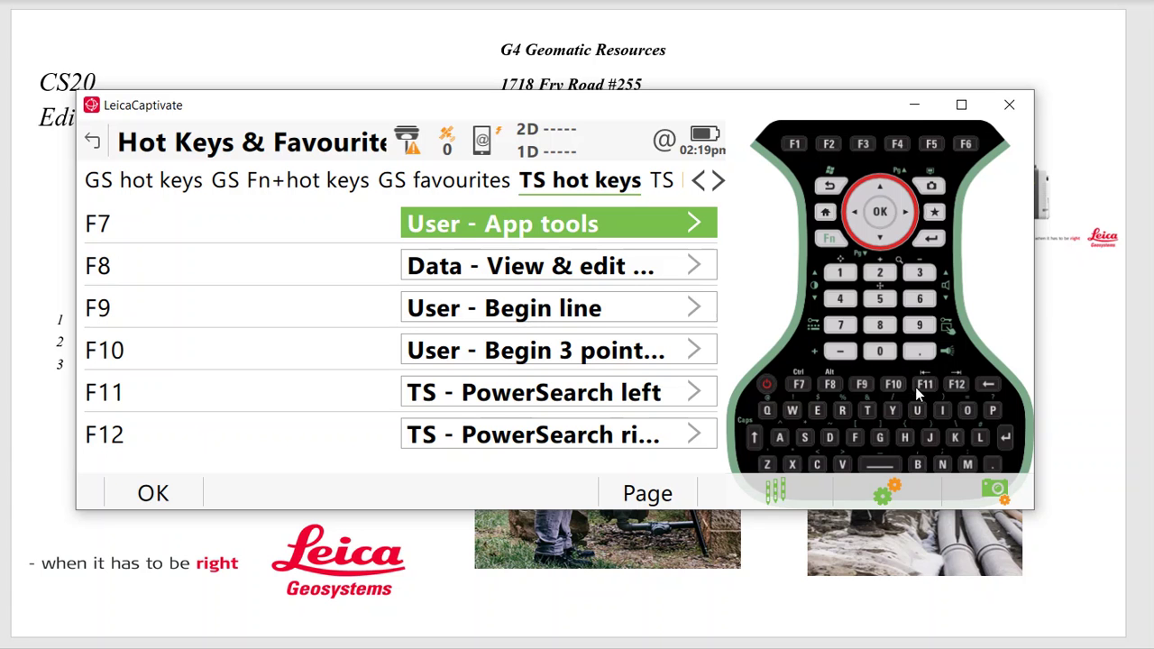
Step: View the TS Fn+hot keys and favourites, keeping TS favourite 4 unchanged
left_click(671, 187)
left_click(602, 186)
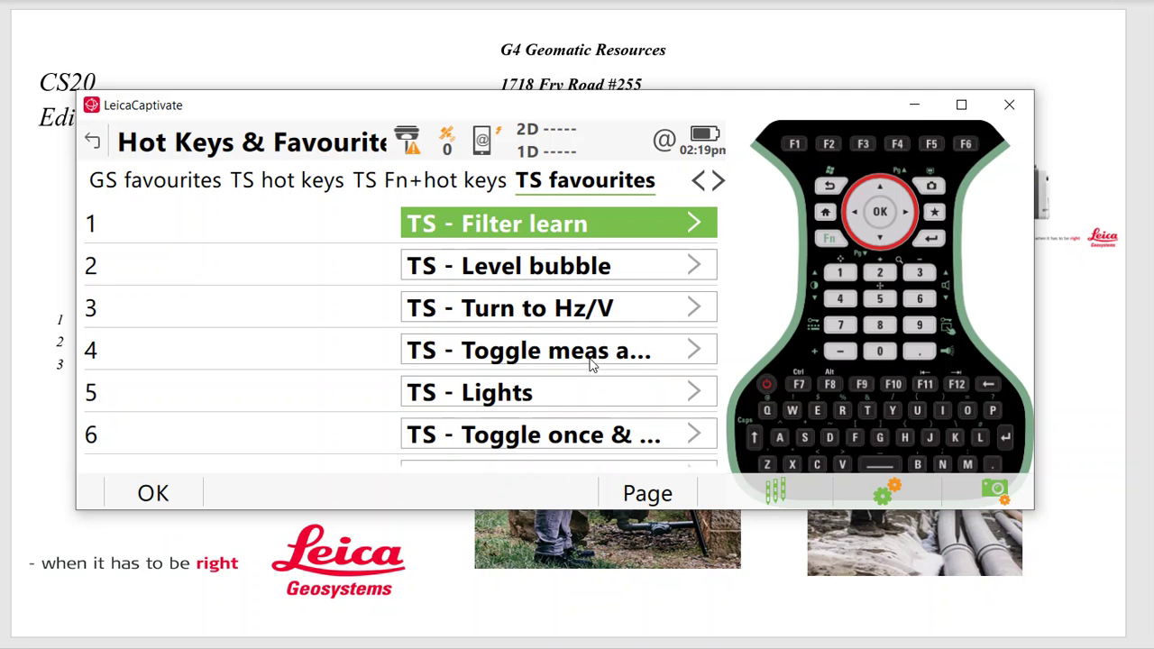
left_click(605, 362)
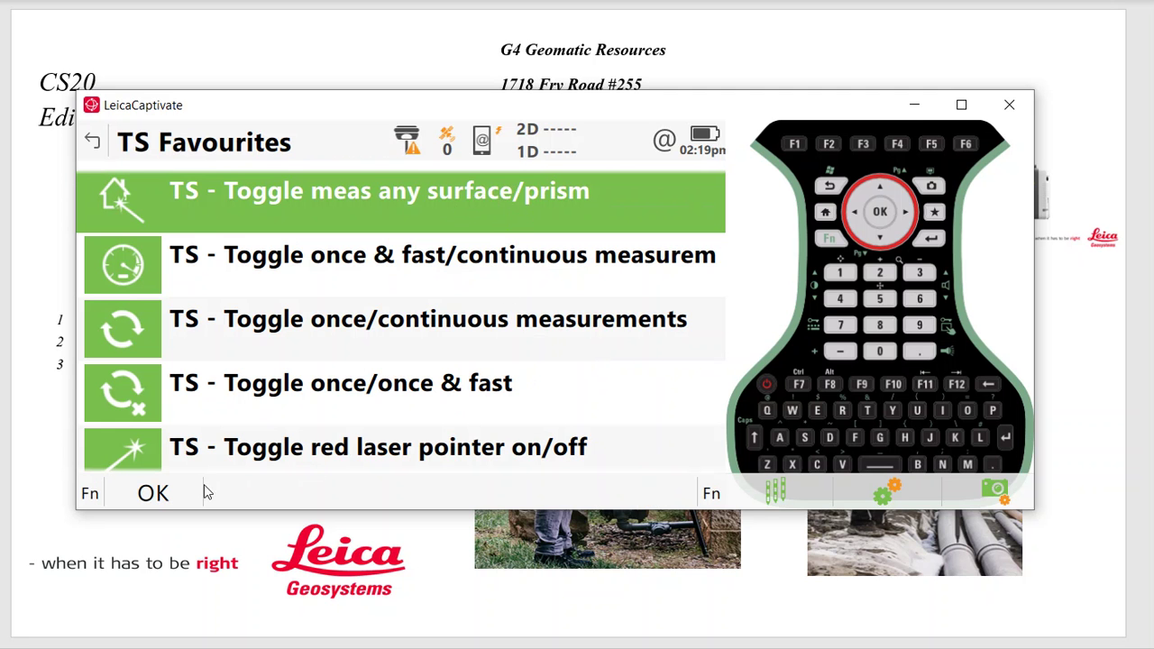
left_click(175, 497)
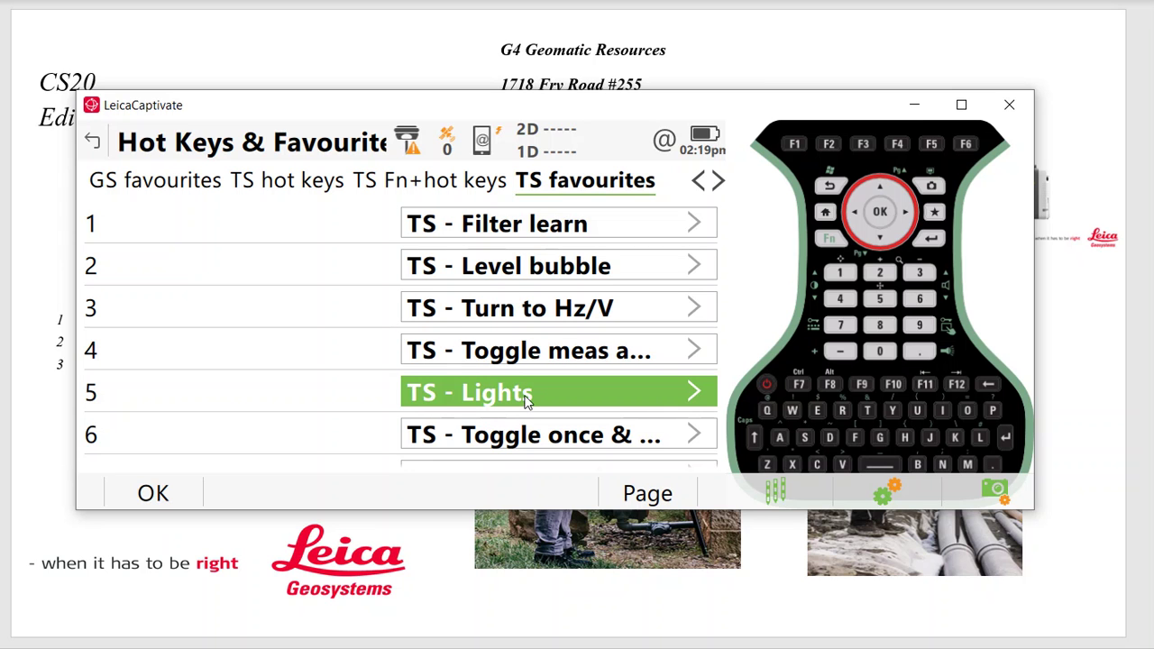
Step: Keep TS favourite 6 unchanged and favourite 7 as Export ASCII data
scroll(529, 401, "down", 3)
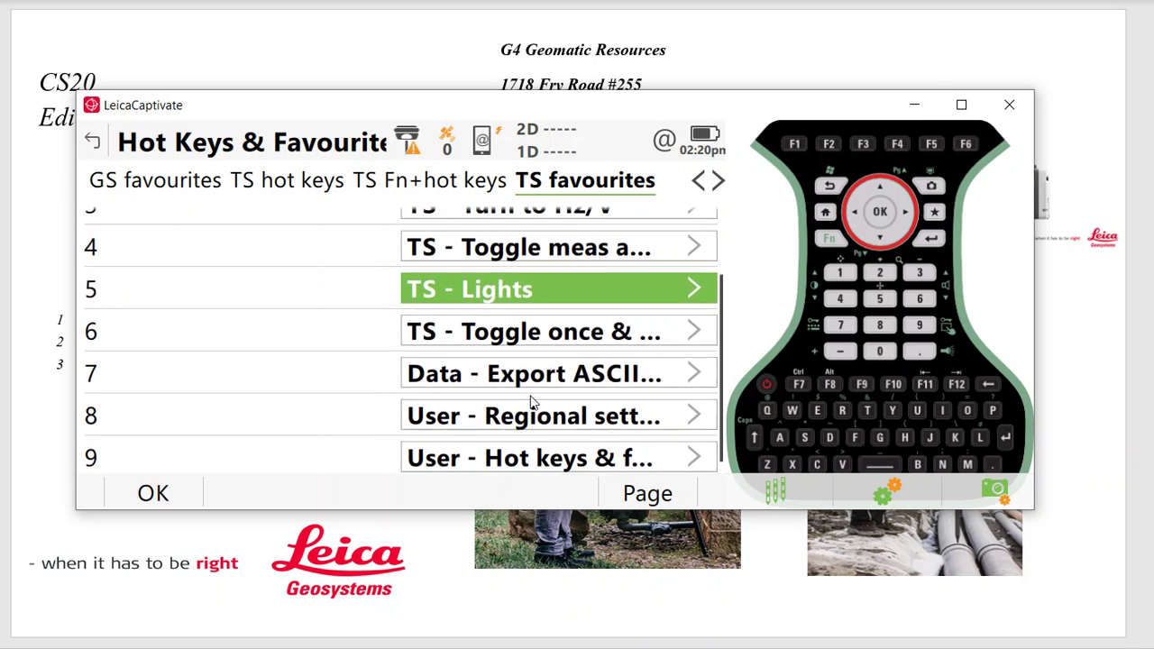
left_click(631, 341)
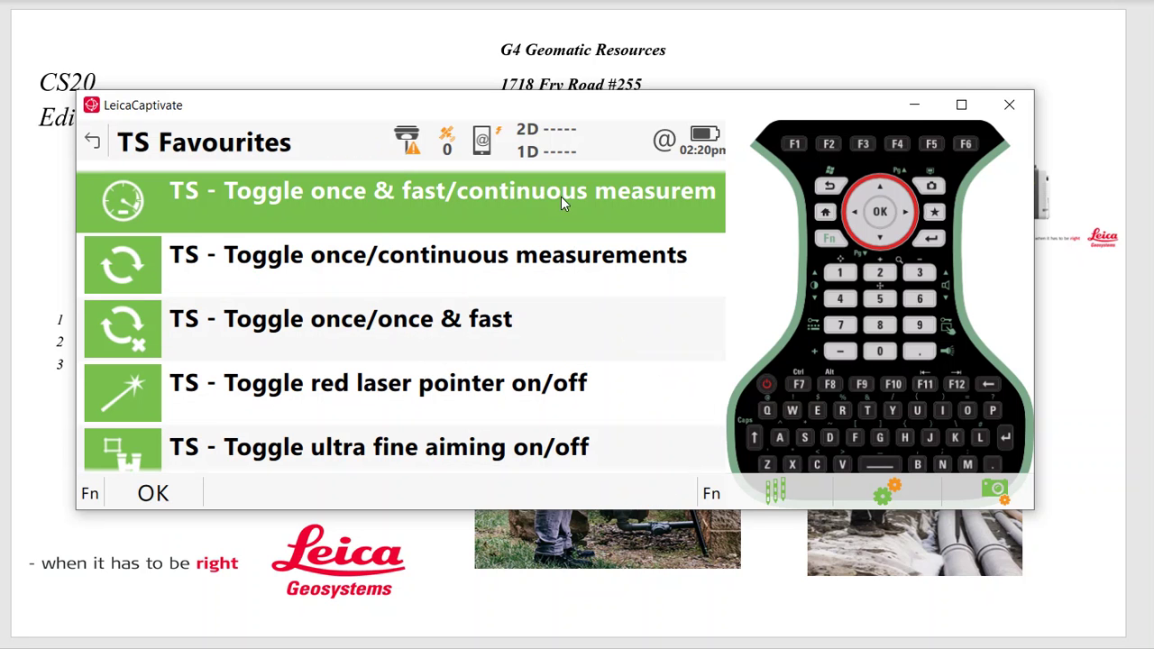
left_click(181, 497)
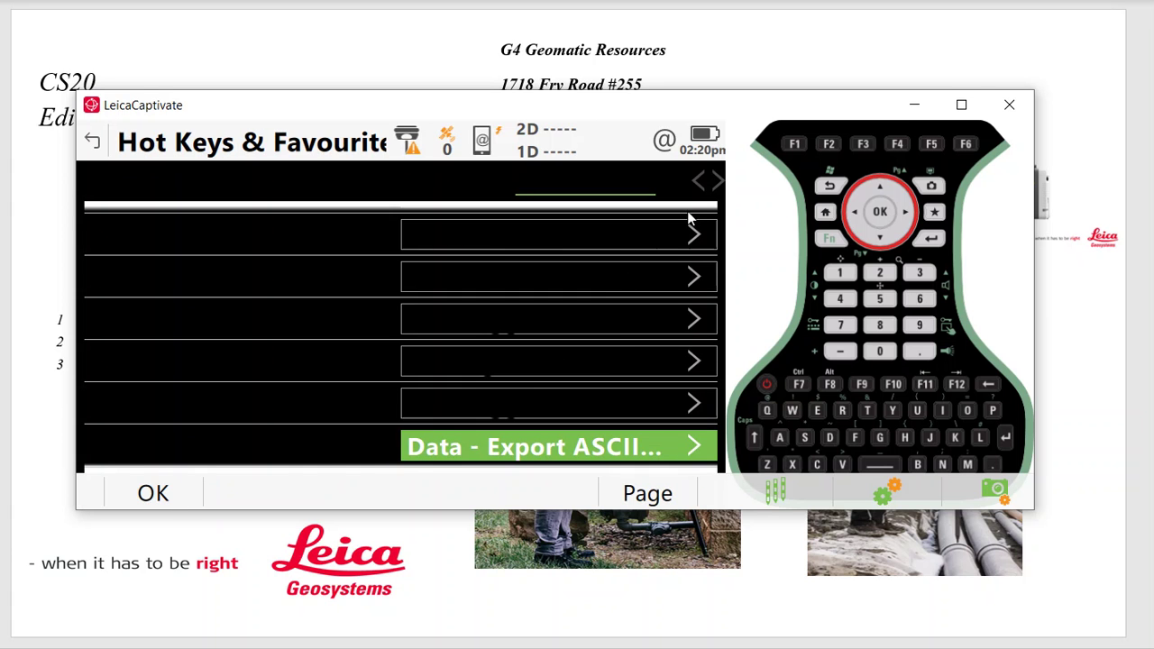
left_click(521, 450)
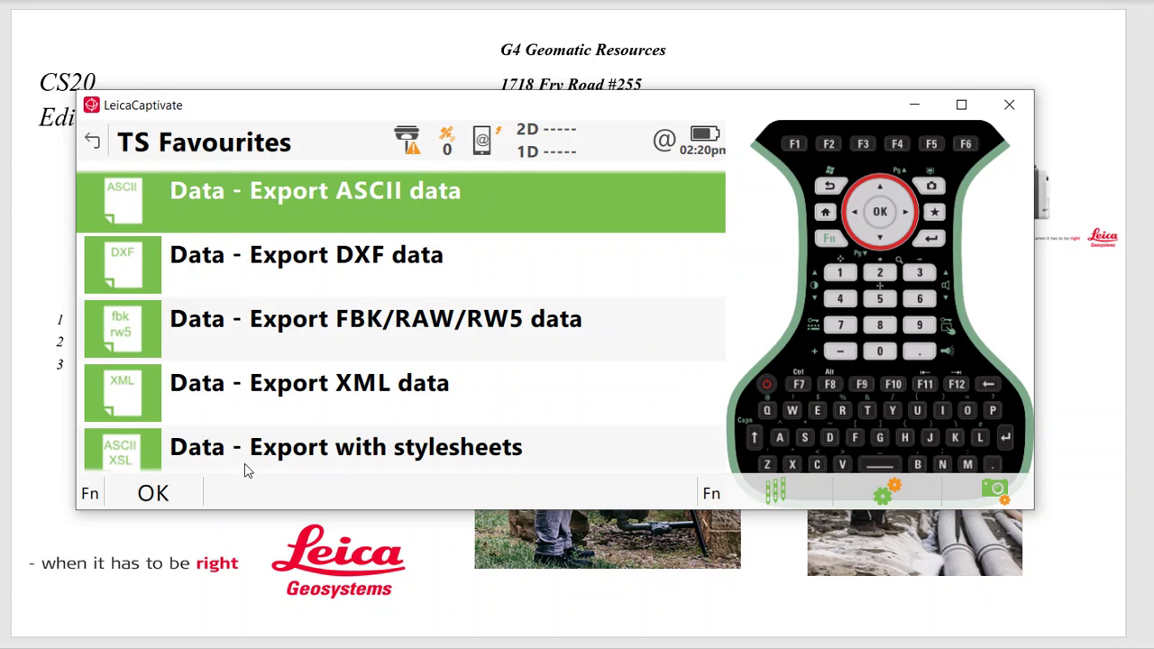
left_click(180, 492)
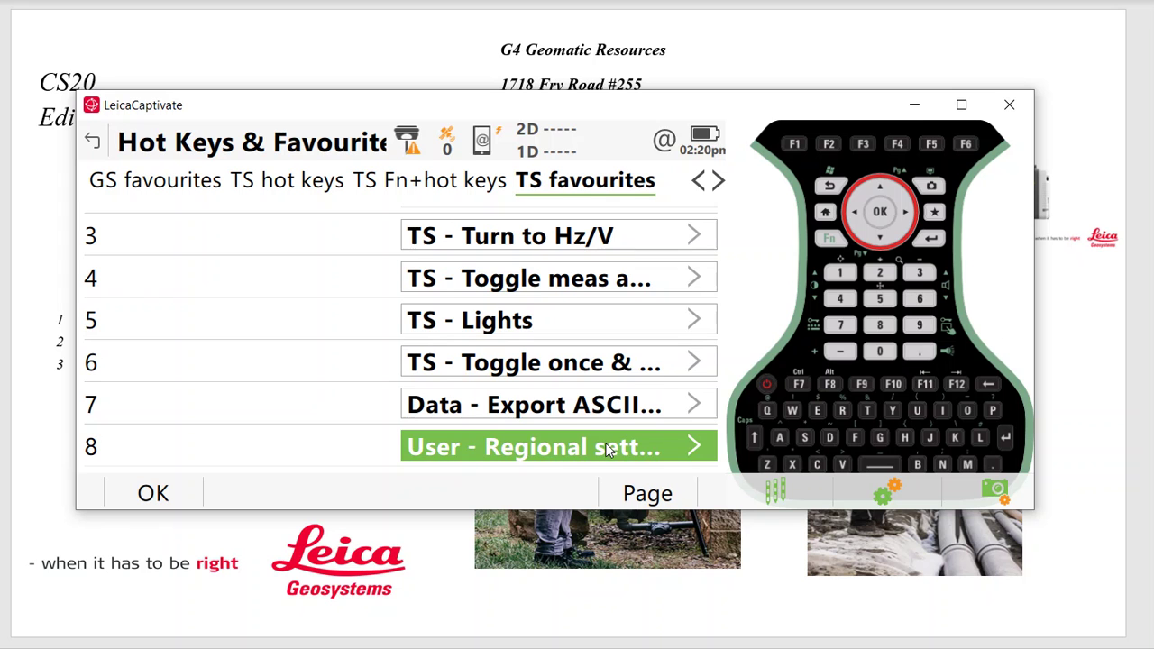
scroll(607, 450, "down", 1)
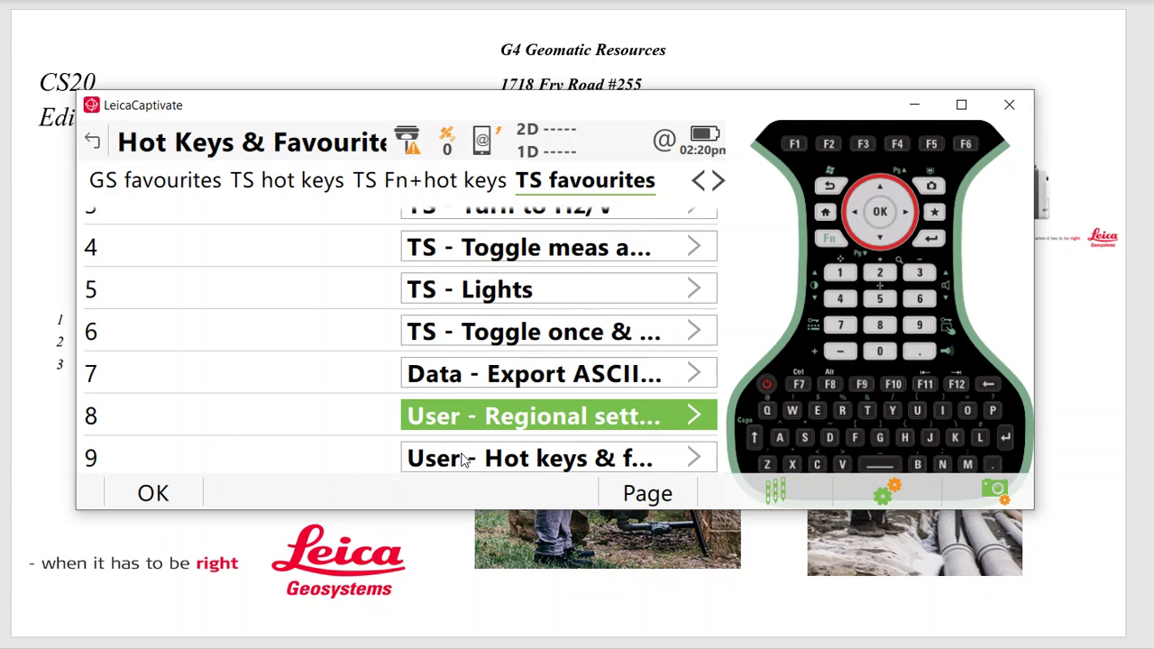
Step: Accept Hot Keys & Favourites, Prompt Before Storing (TS and GS) and Cameras pages unchanged
left_click(179, 497)
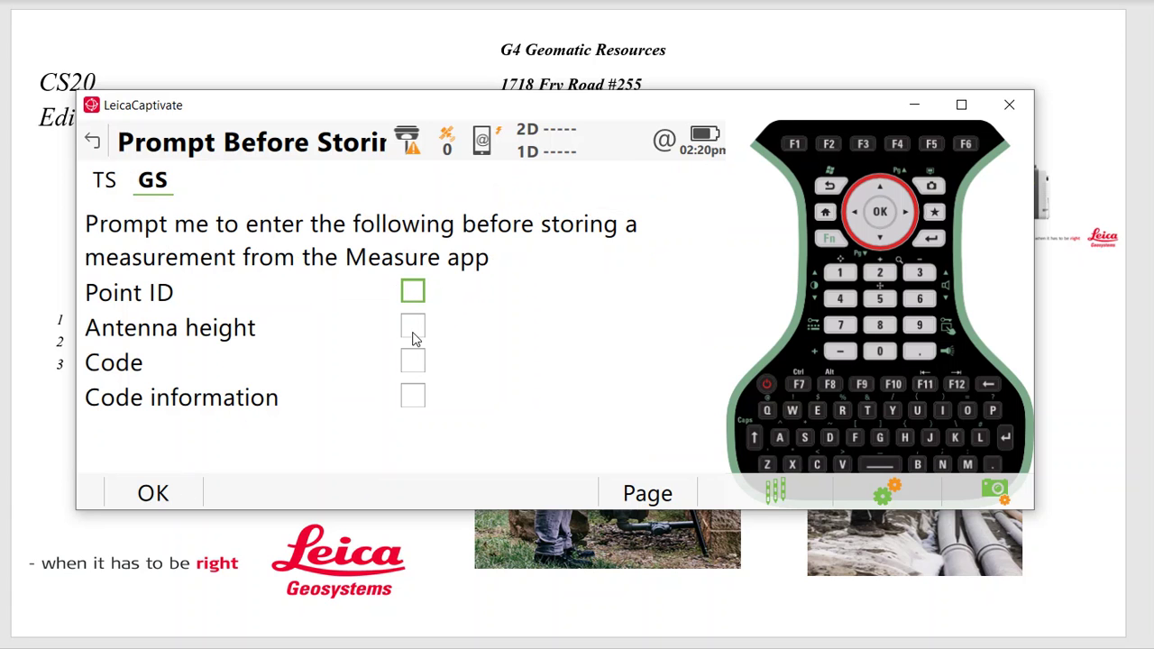
left_click(112, 188)
left_click(162, 198)
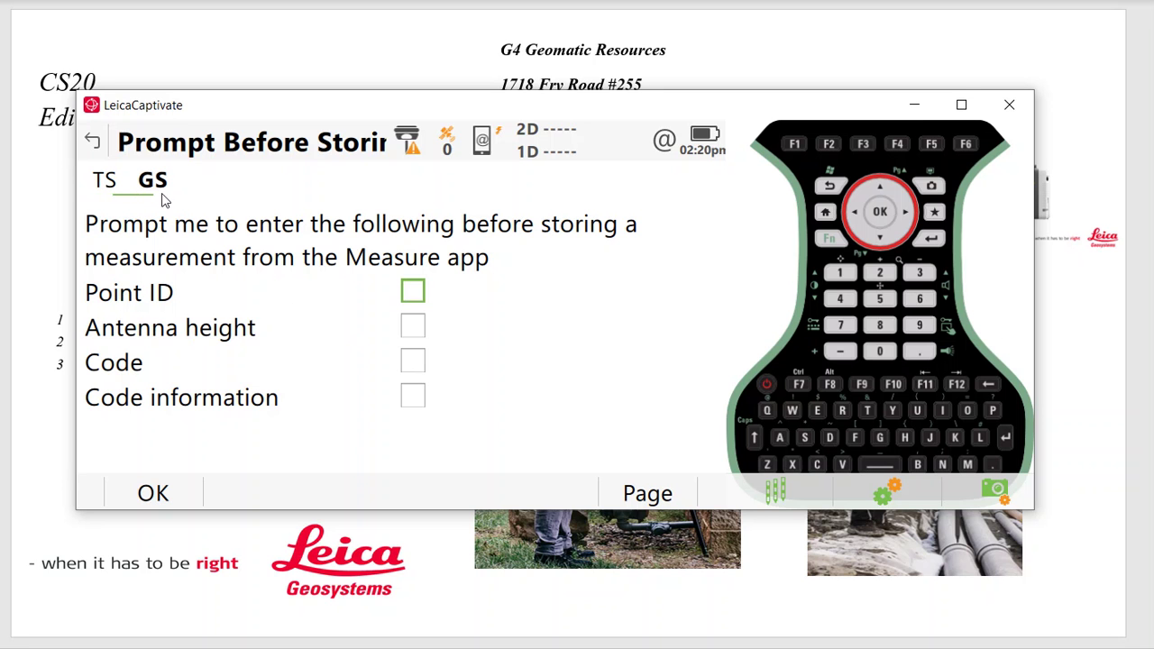
left_click(177, 501)
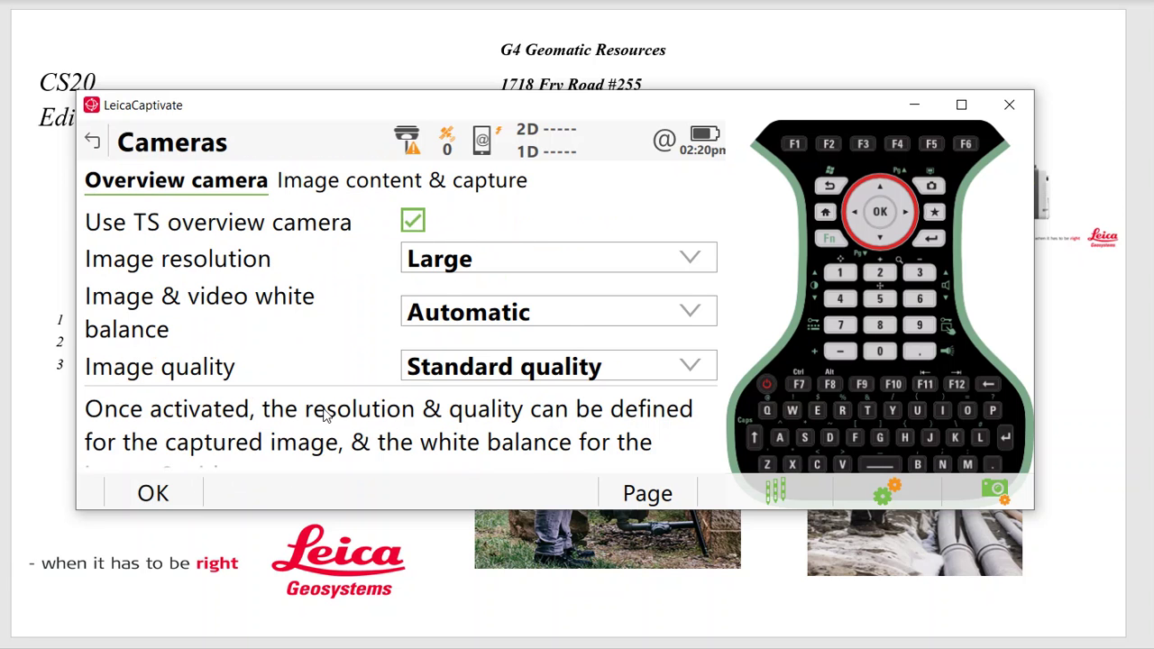
left_click(153, 494)
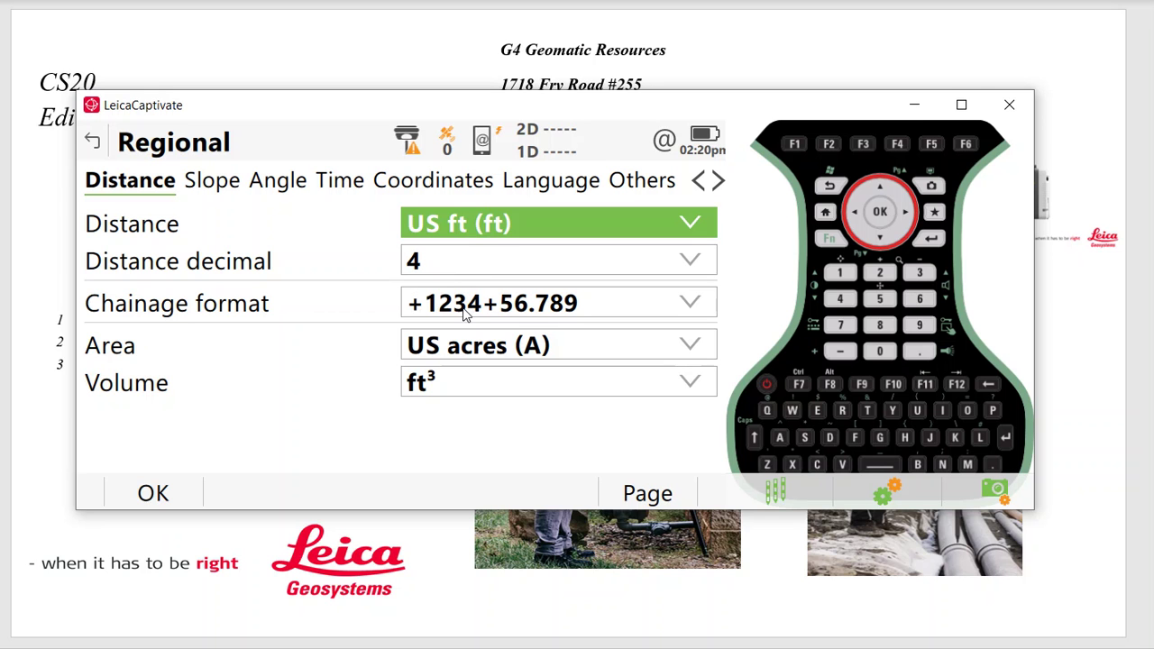
Step: Keep chainage +1234+56.789, set area units to ft², keep COGO grade as %(v/h x 100)
left_click(547, 316)
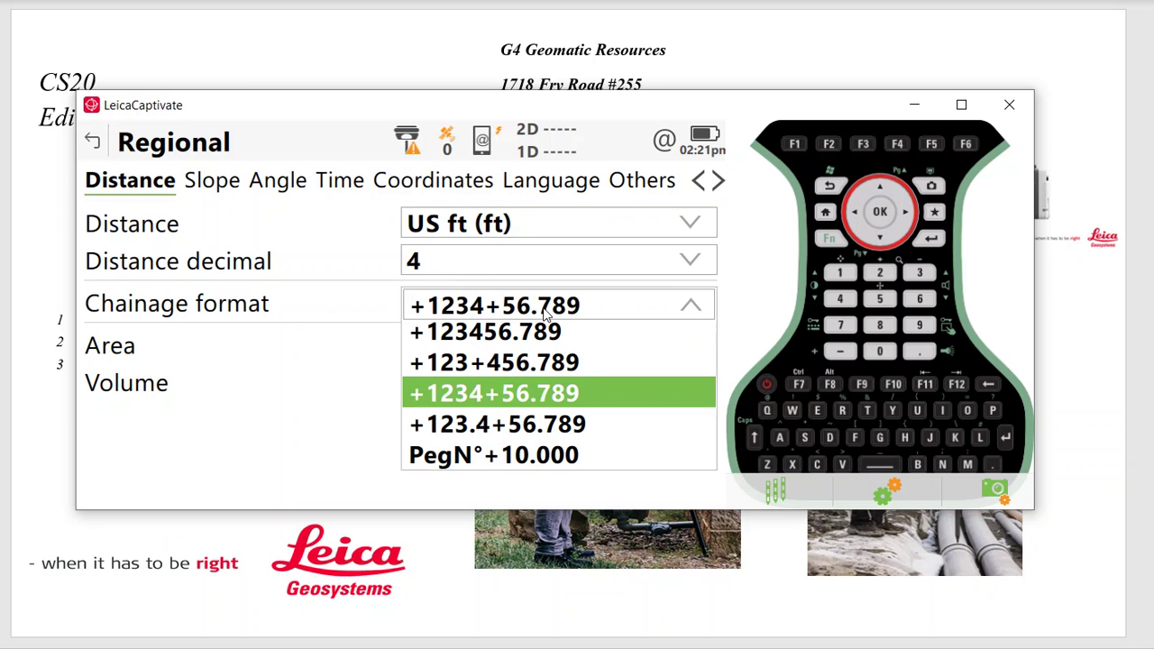
left_click(544, 404)
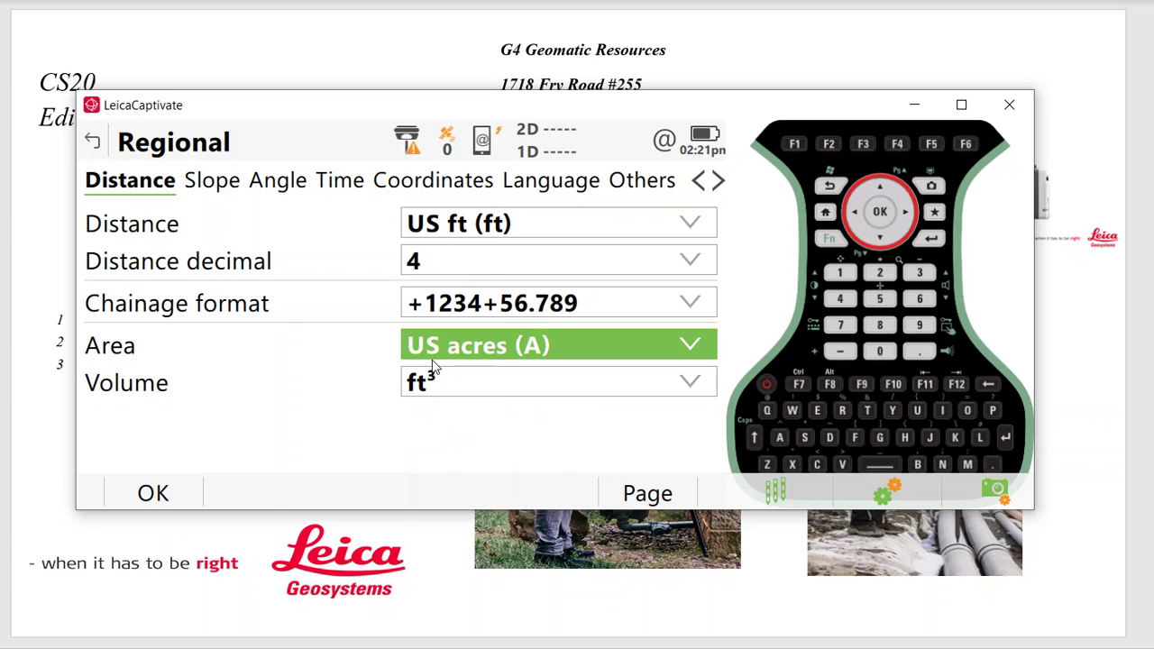
left_click(465, 358)
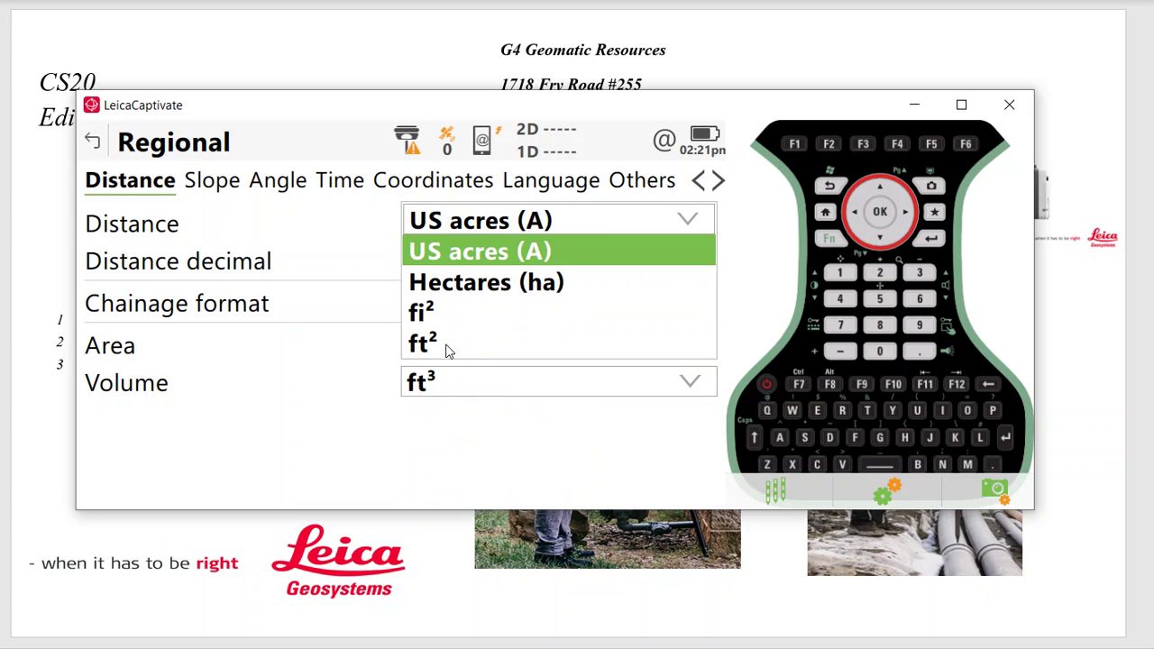
left_click(443, 348)
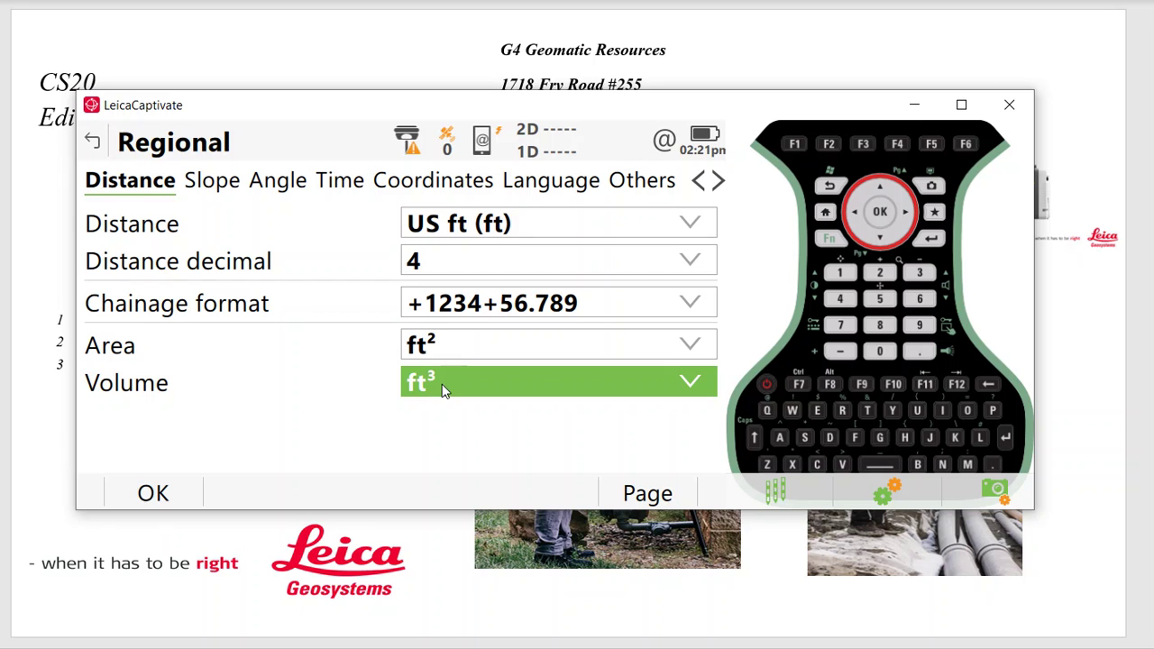
left_click(229, 188)
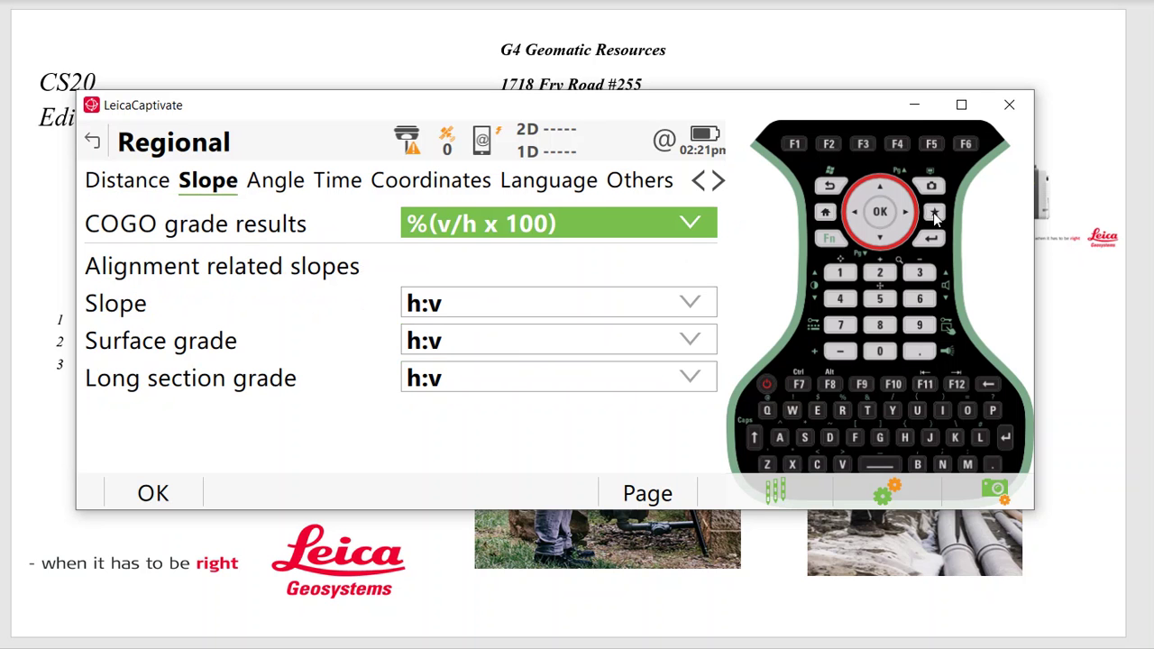
left_click(475, 233)
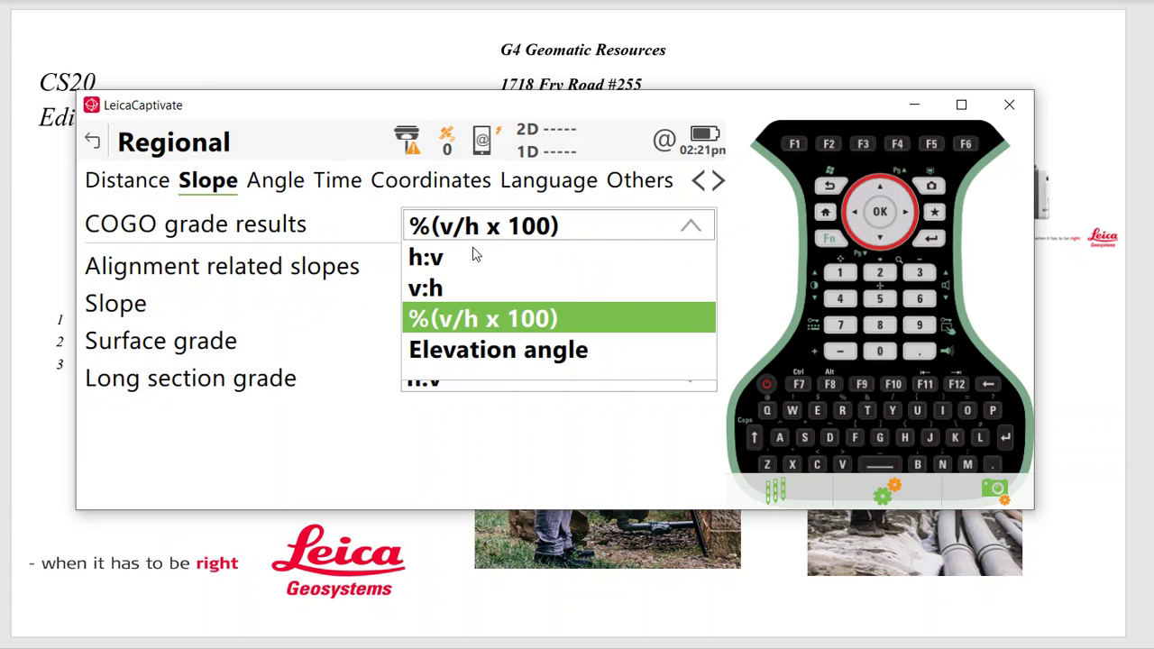
left_click(461, 320)
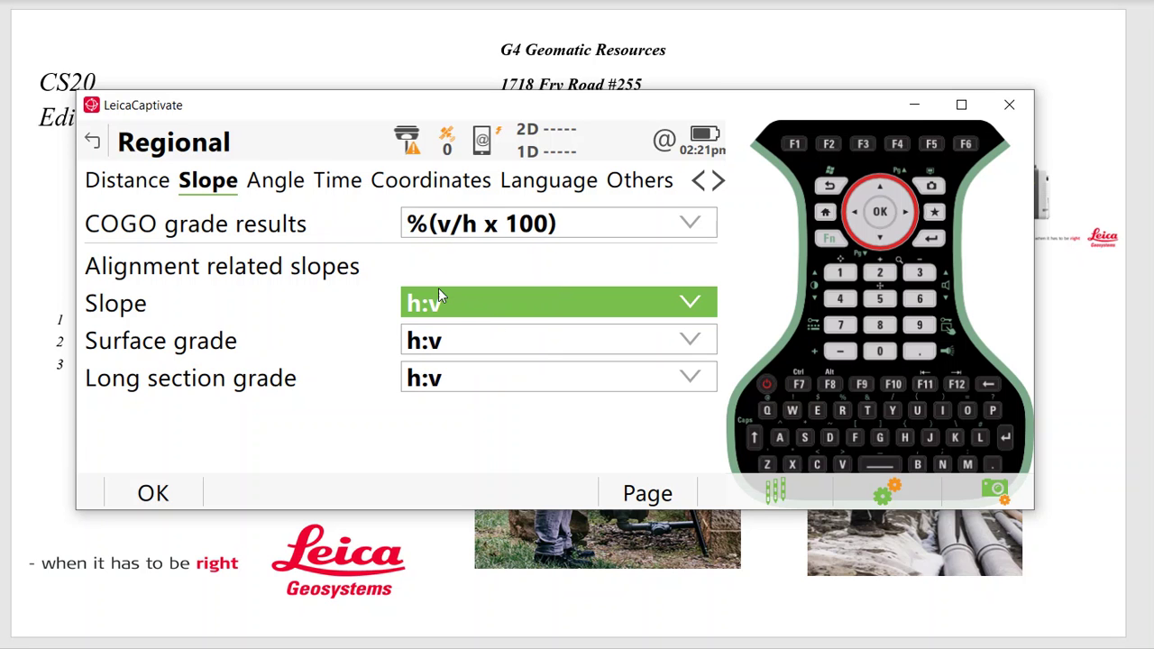
Step: Display Hz angles as Bearing, review coordinates, language and units, then confirm
left_click(282, 181)
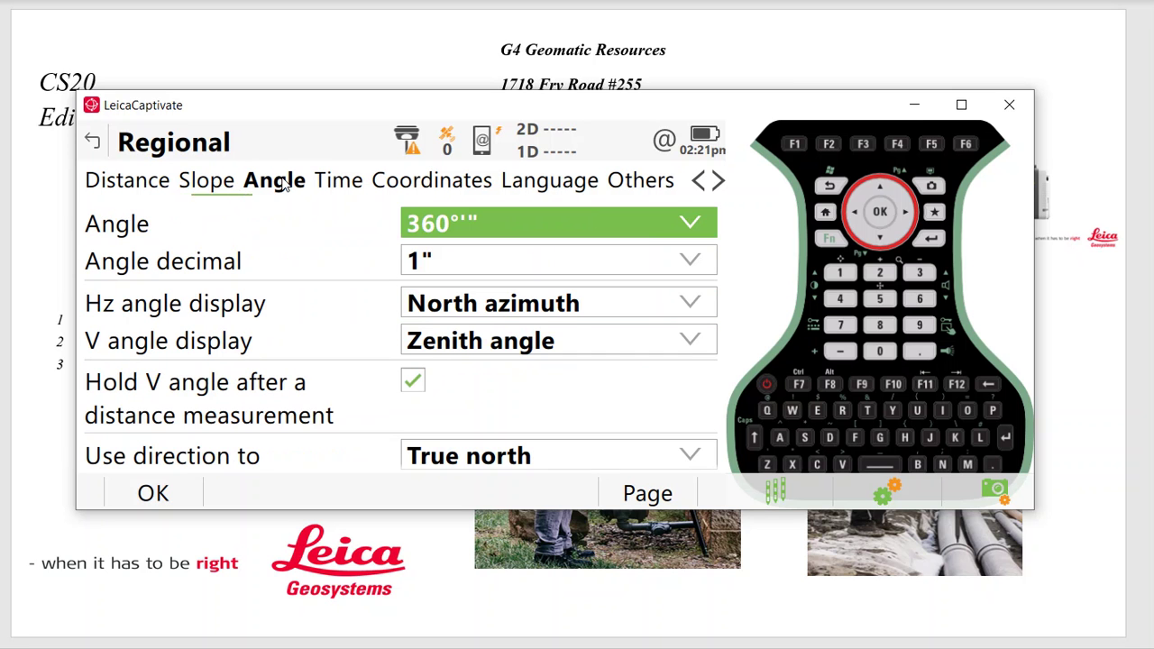
left_click(530, 309)
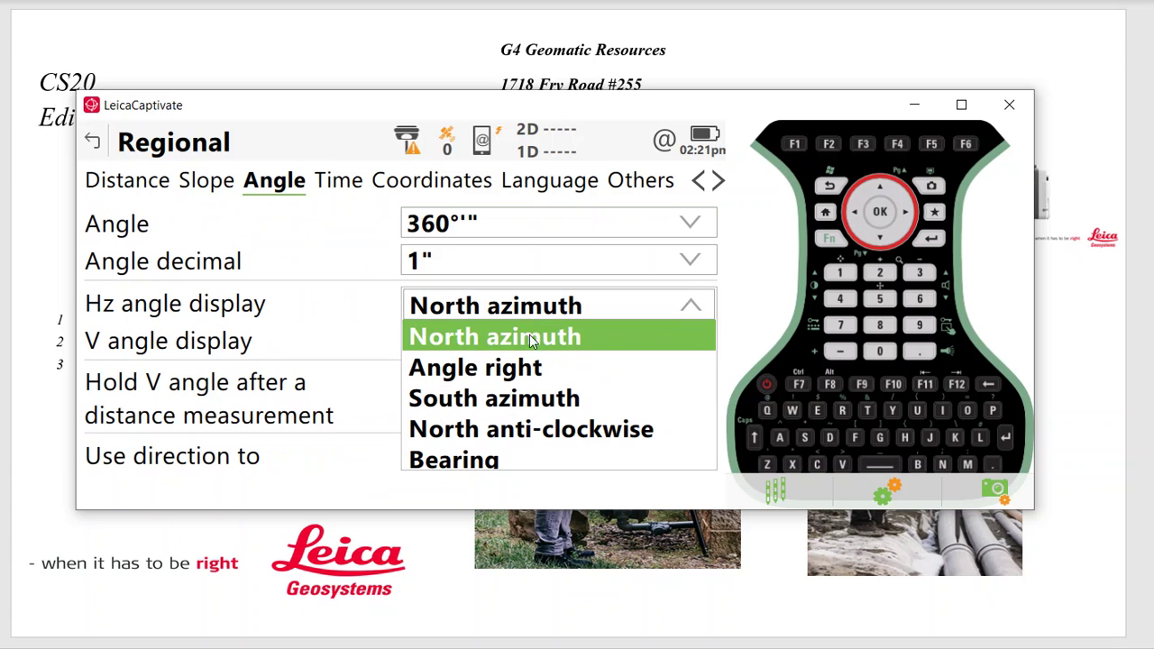
left_click(494, 458)
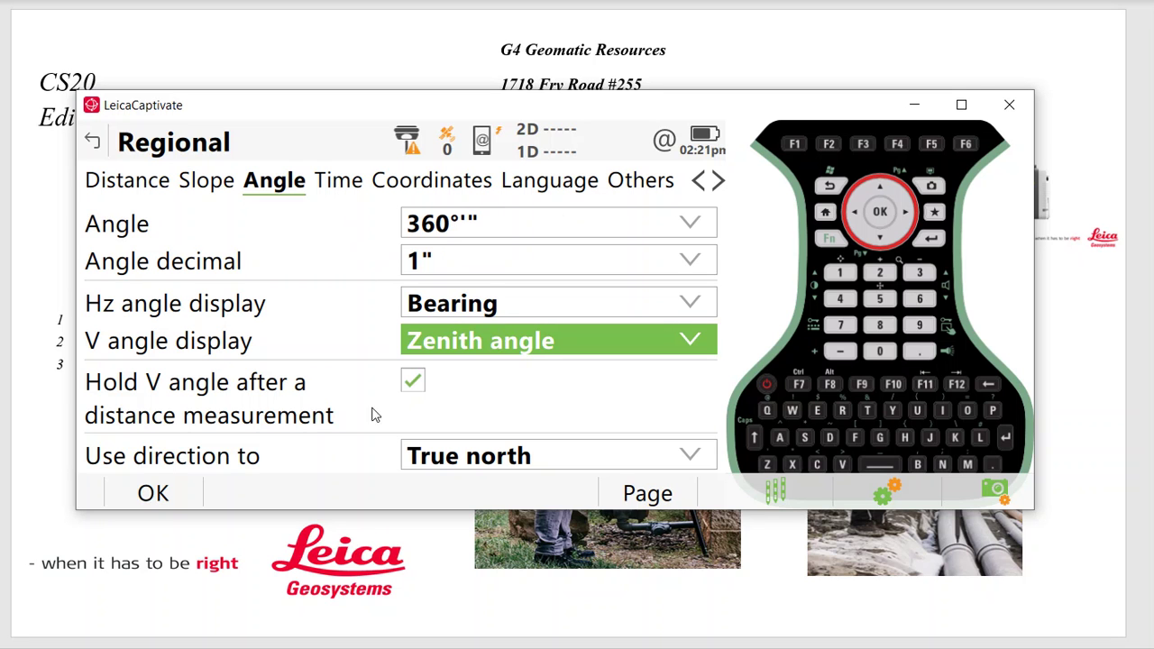
left_click(448, 200)
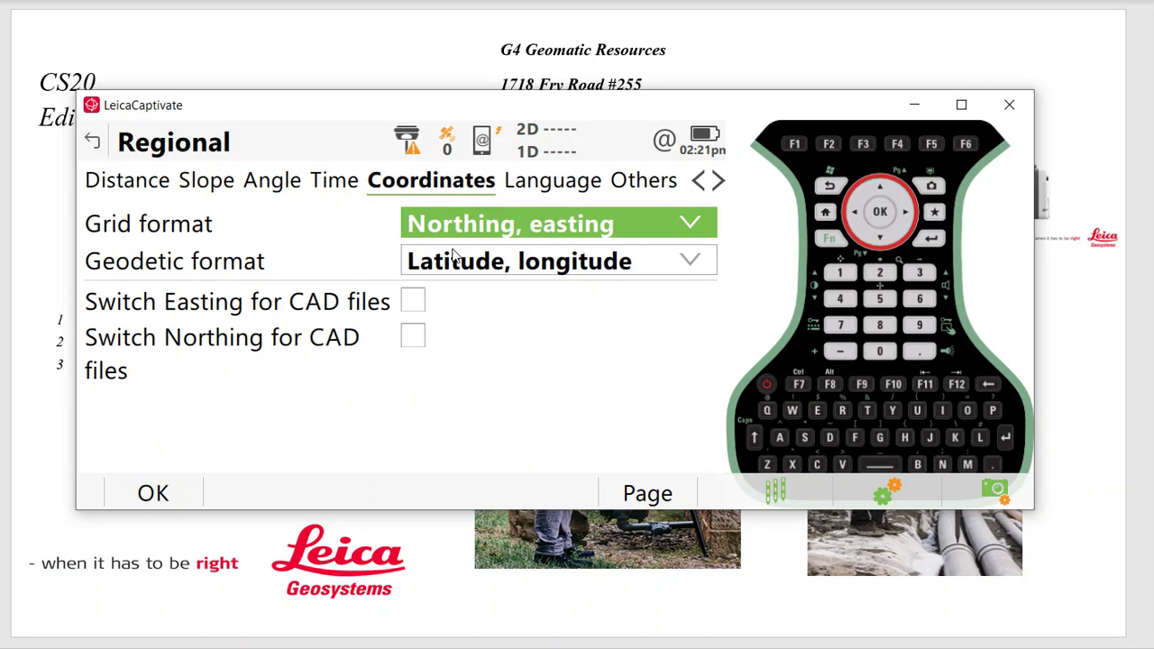
left_click(548, 188)
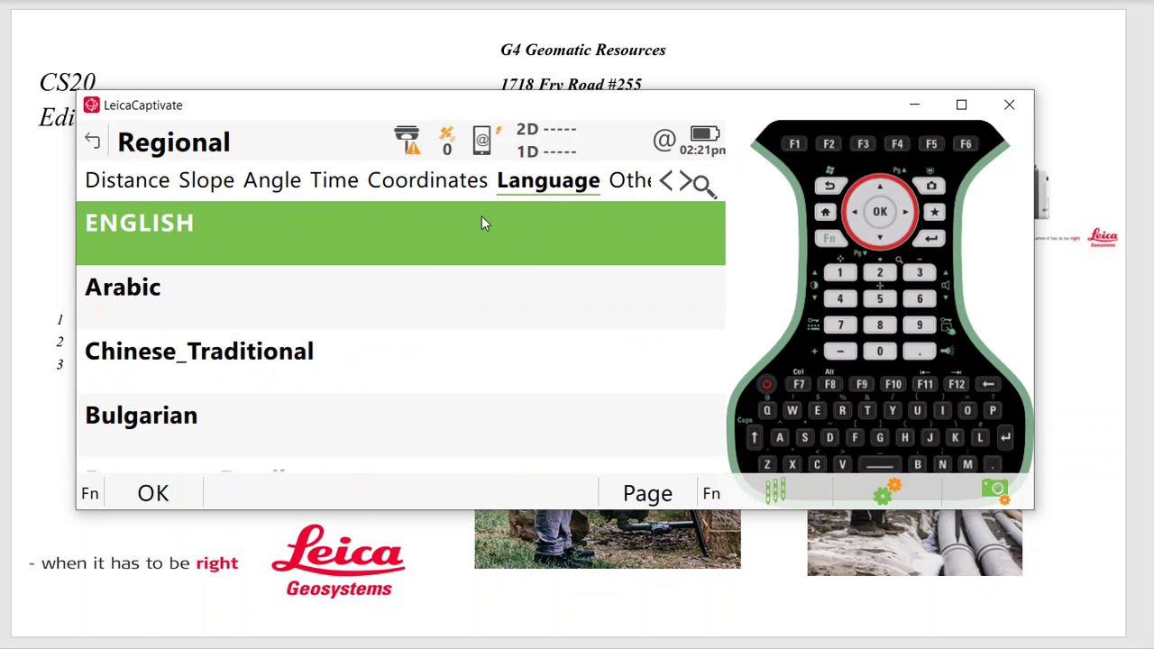
left_click(620, 183)
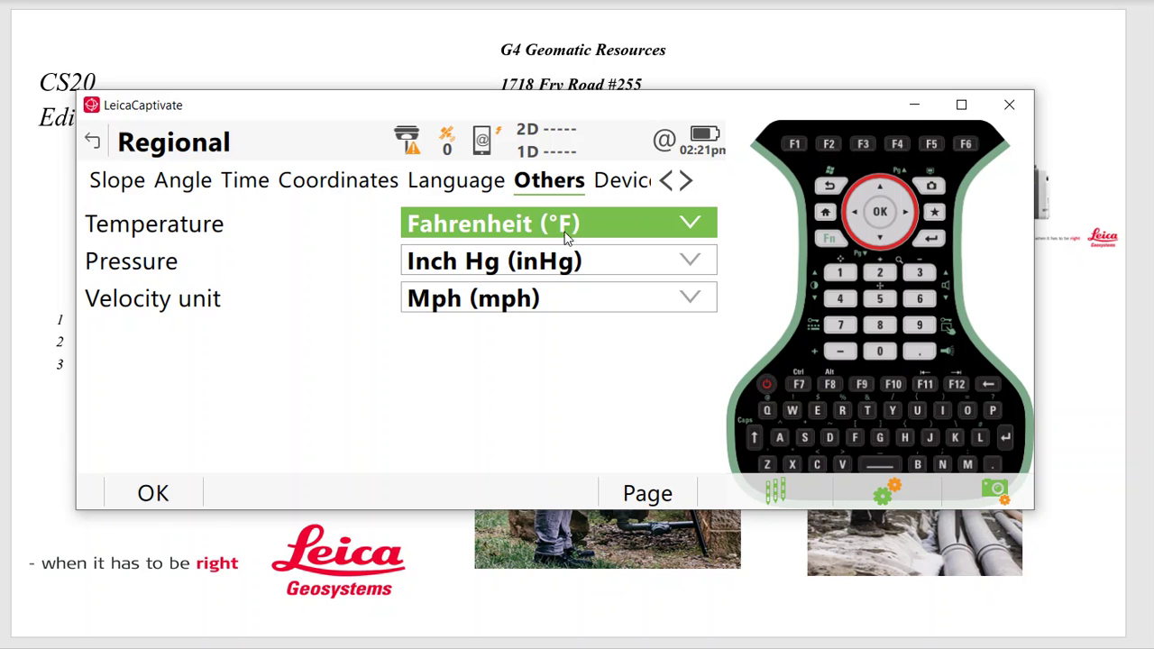
left_click(181, 498)
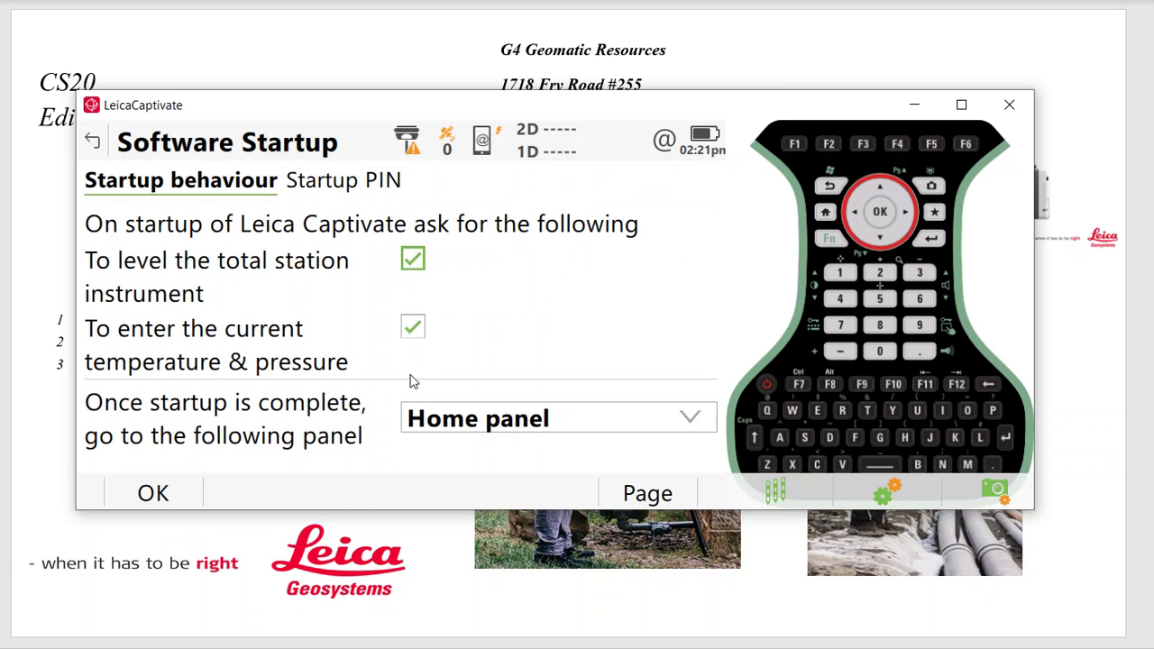
Step: Accept startup and screen pages, then set duplicate point limits 0.0800 ft position, 0.1600 ft height
left_click(153, 494)
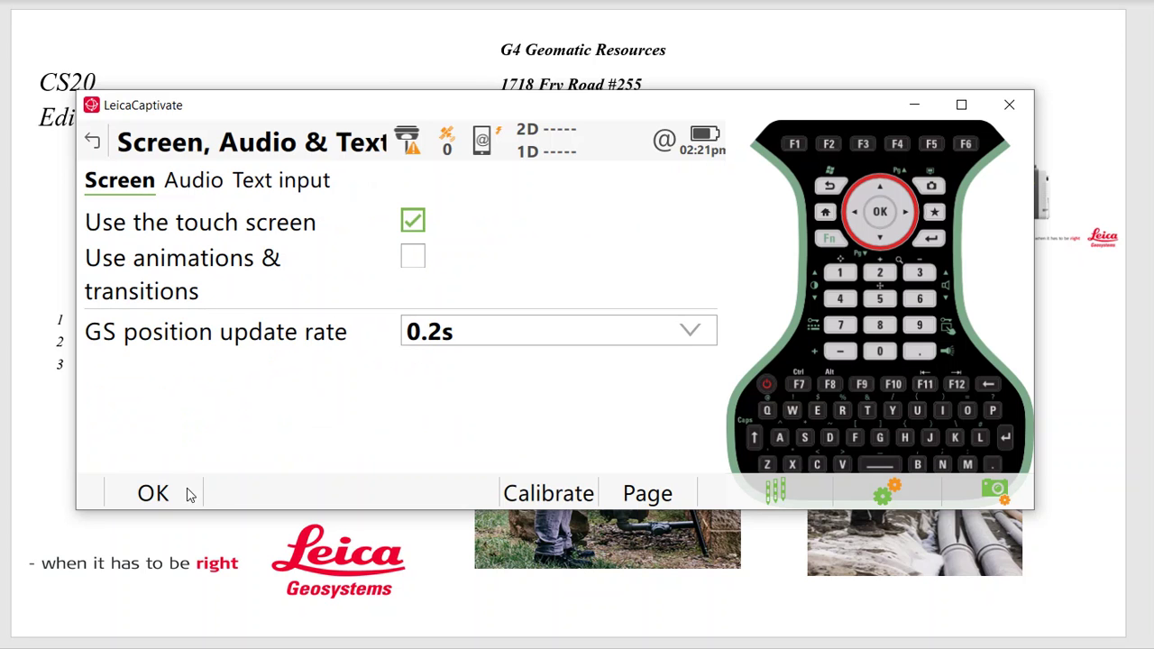
left_click(153, 493)
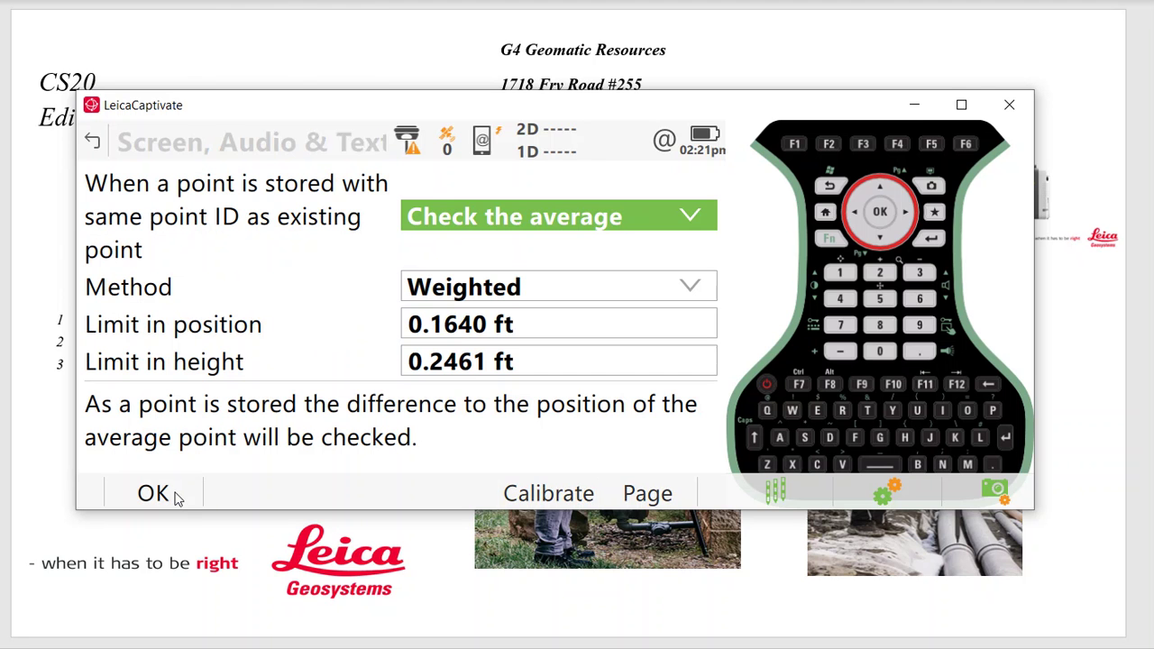
left_click(461, 331)
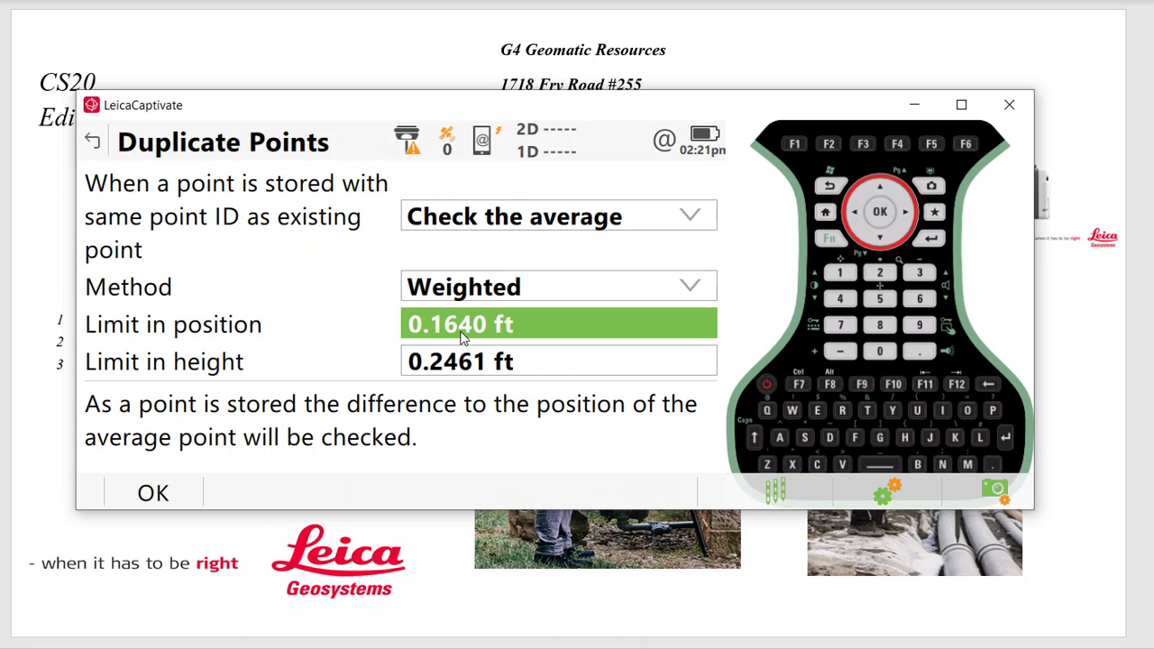
type("0.08")
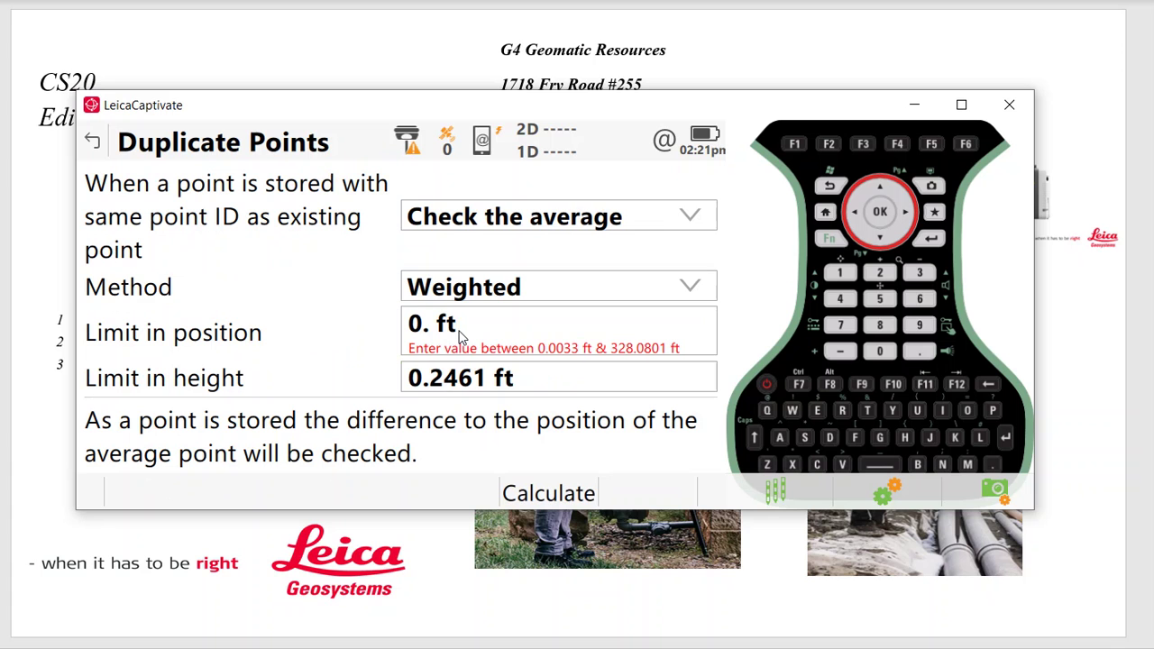
left_click(470, 368)
type(".")
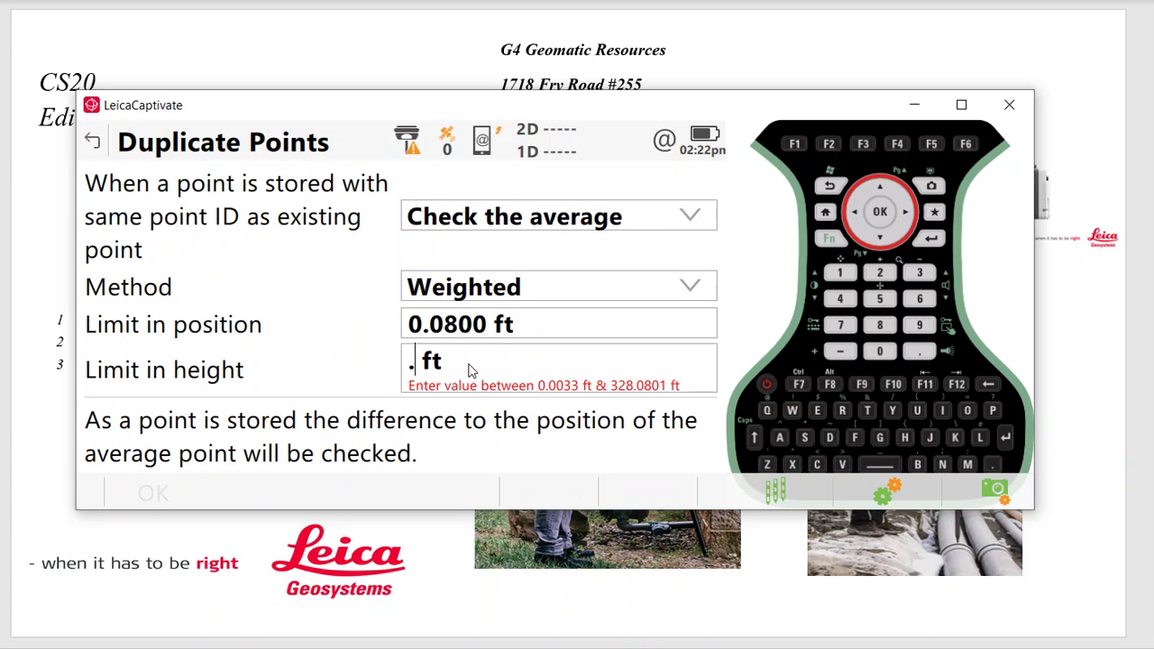
type("1")
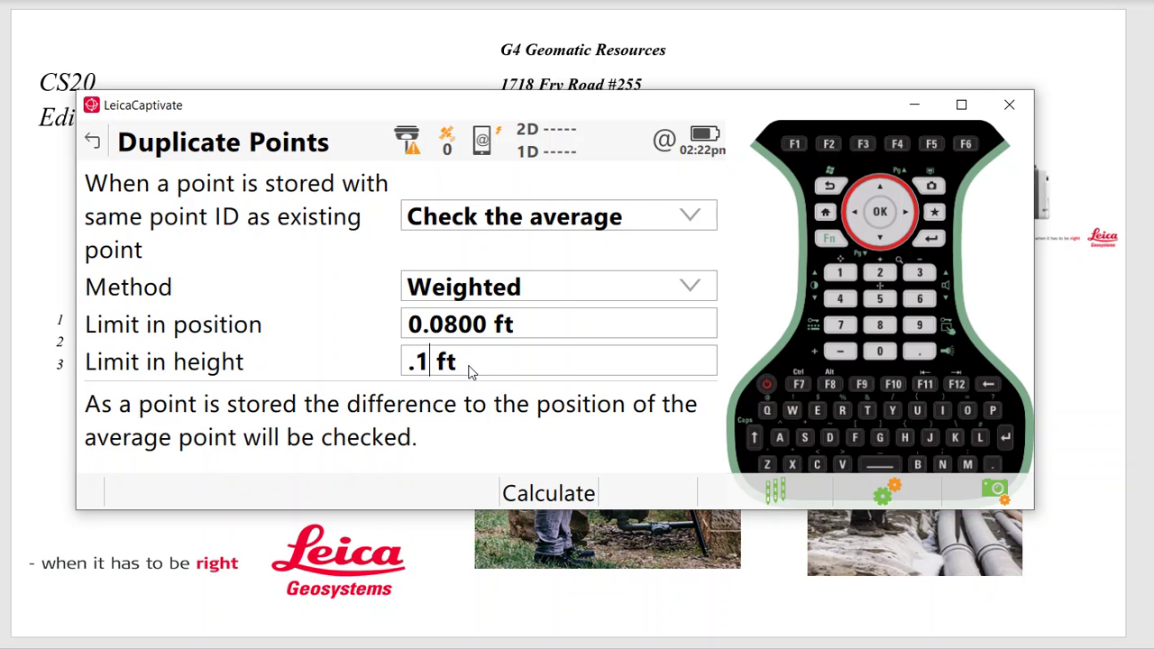
type("6")
key("Return")
left_click(178, 501)
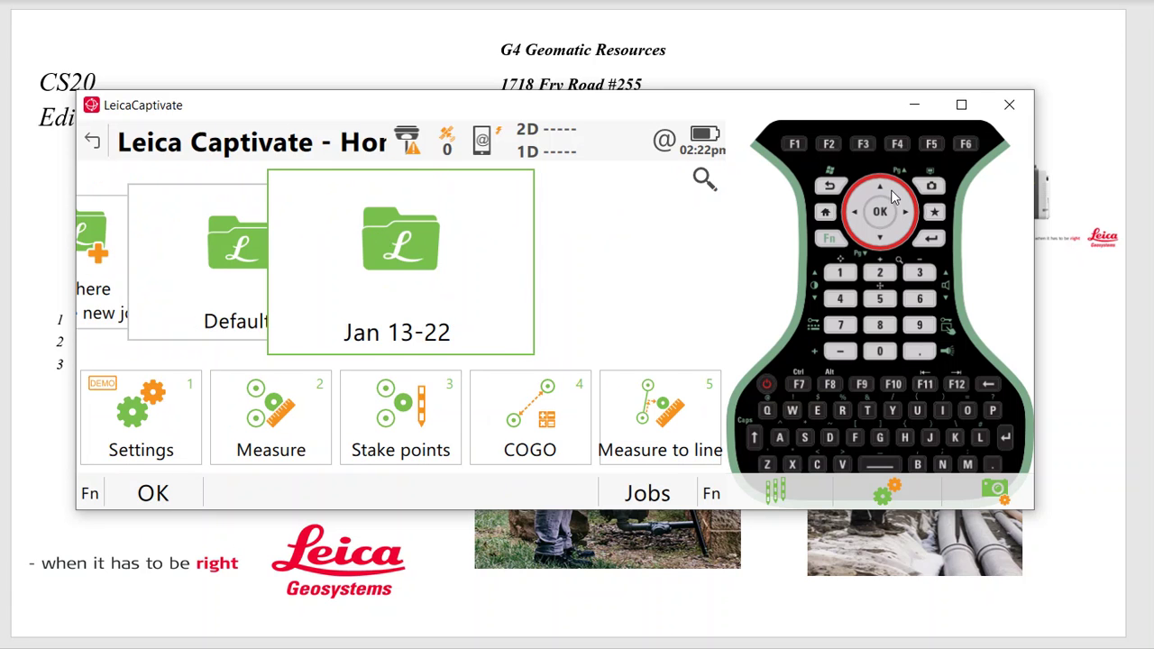
left_click(933, 212)
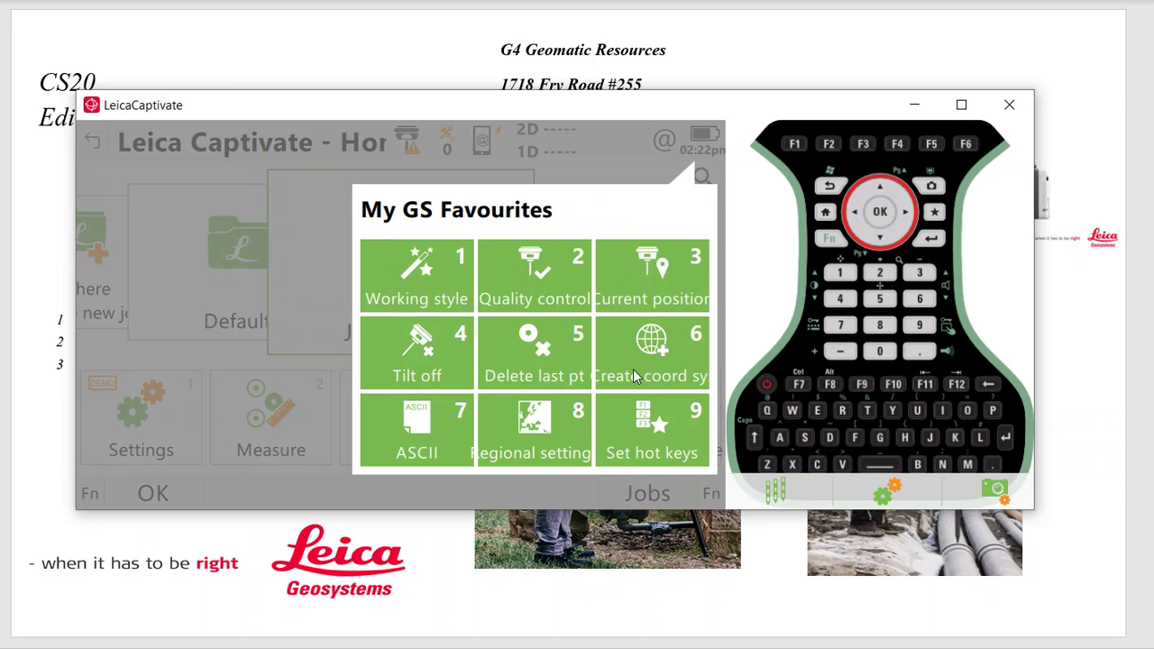
left_click(543, 439)
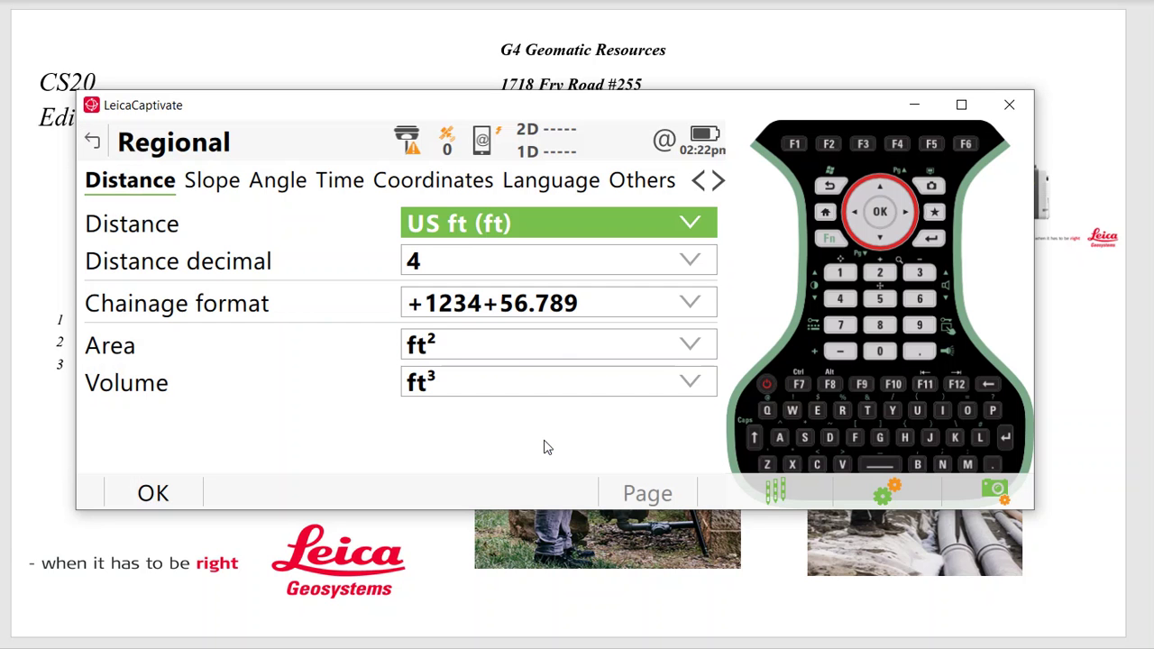
left_click(833, 187)
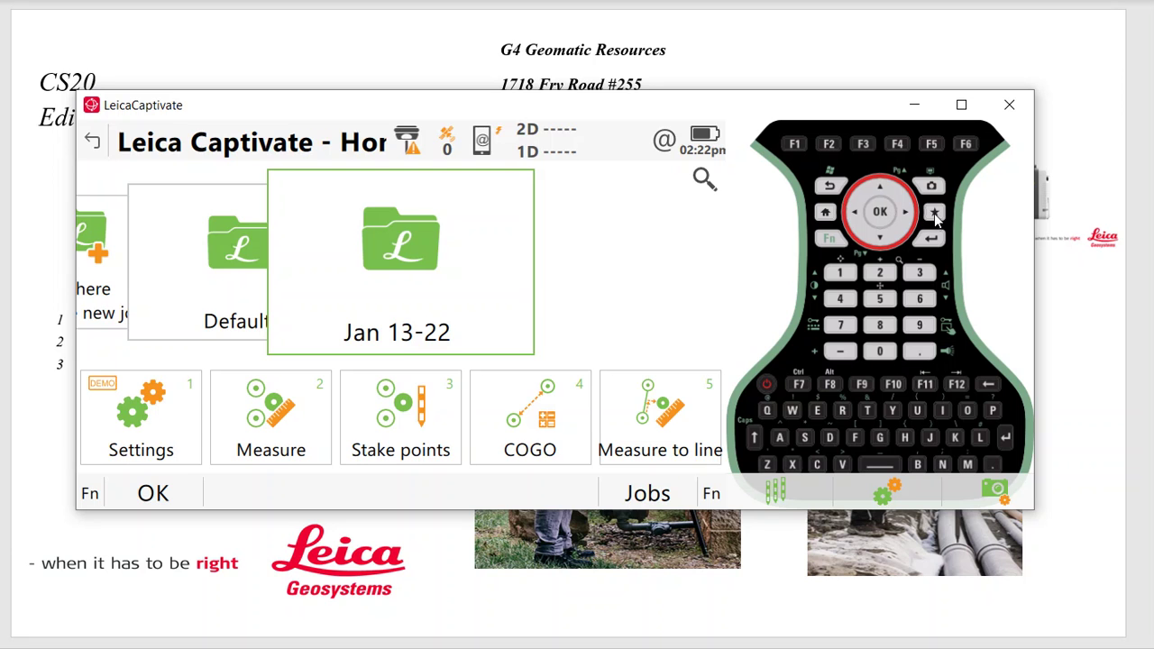
left_click(934, 213)
left_click(452, 289)
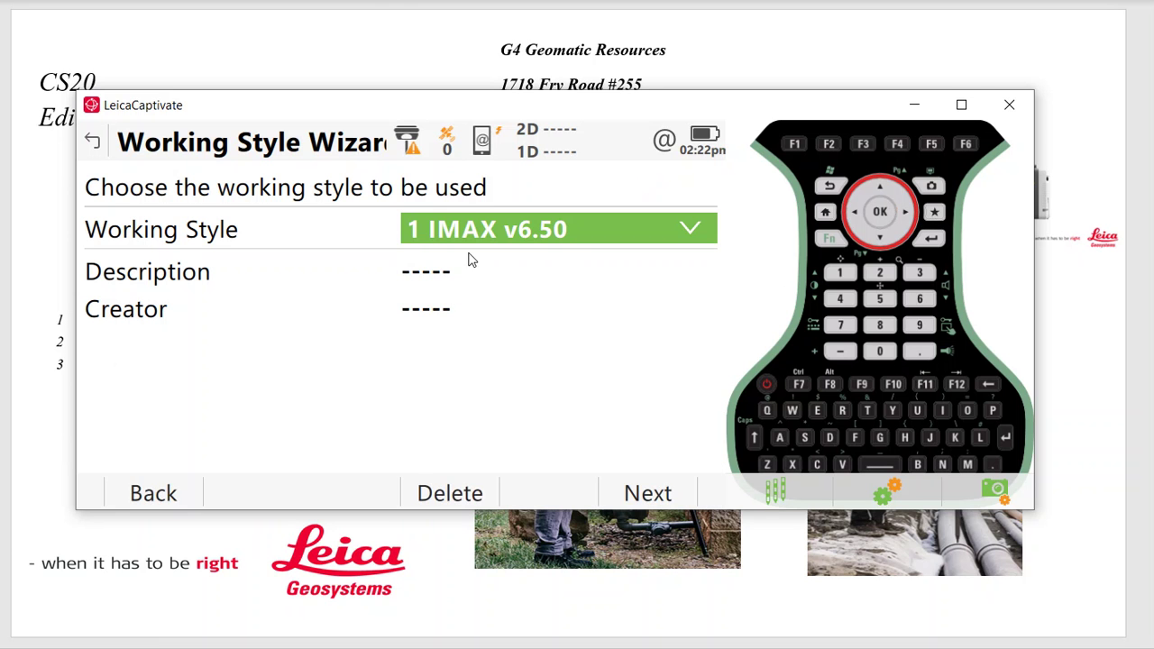
left_click(472, 236)
left_click(544, 264)
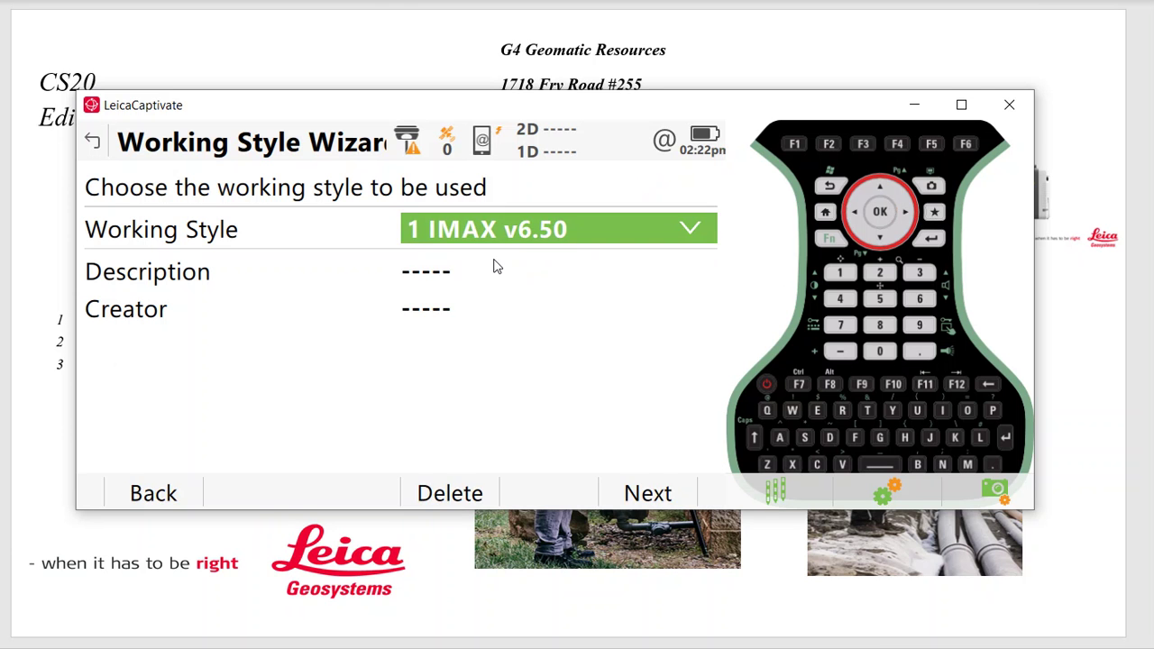
left_click(830, 190)
left_click(830, 190)
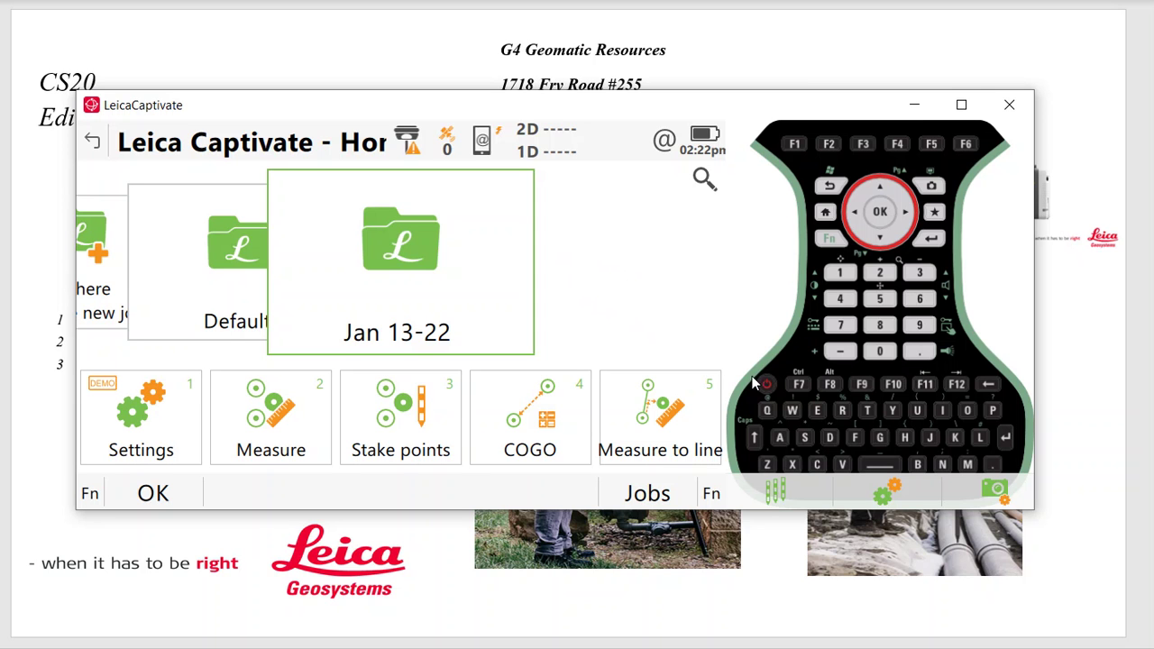
left_click(934, 212)
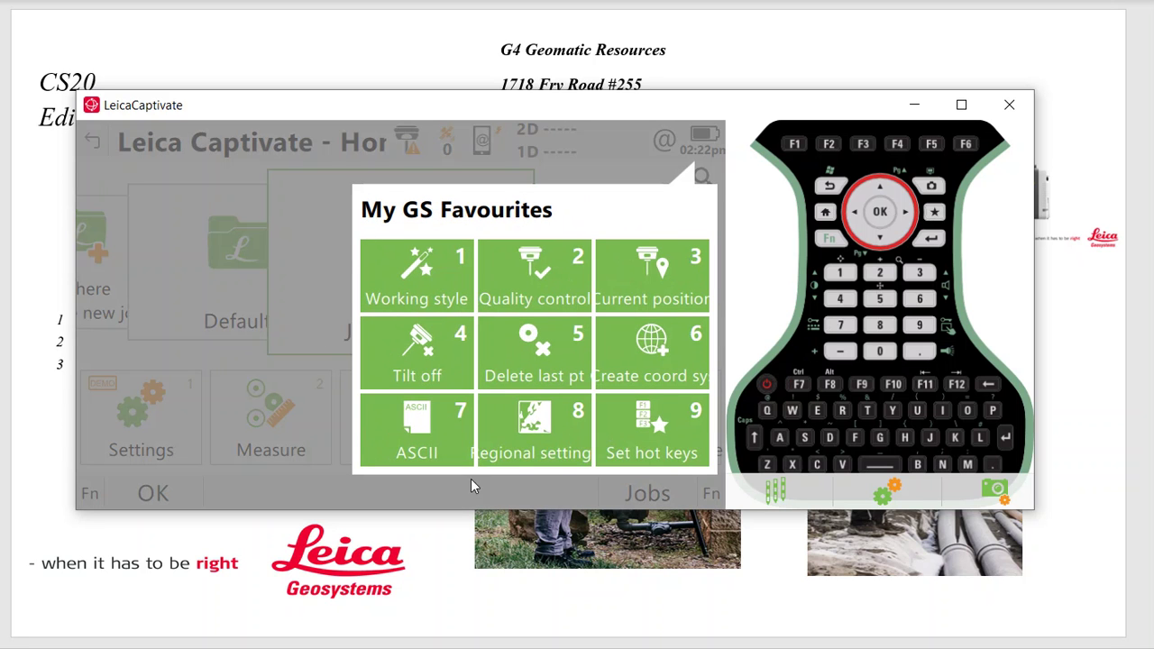
left_click(604, 166)
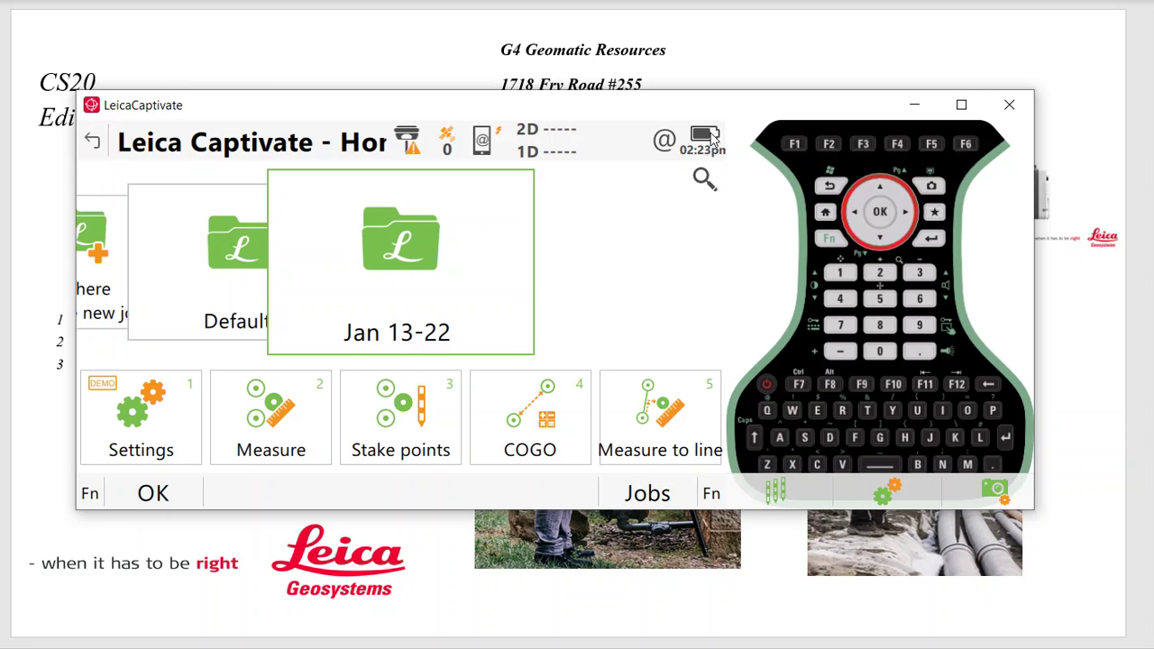
Step: Switch the controller from GS to TS mode and open Turn Instrument to Hz/V from the TS favourites
left_click(706, 140)
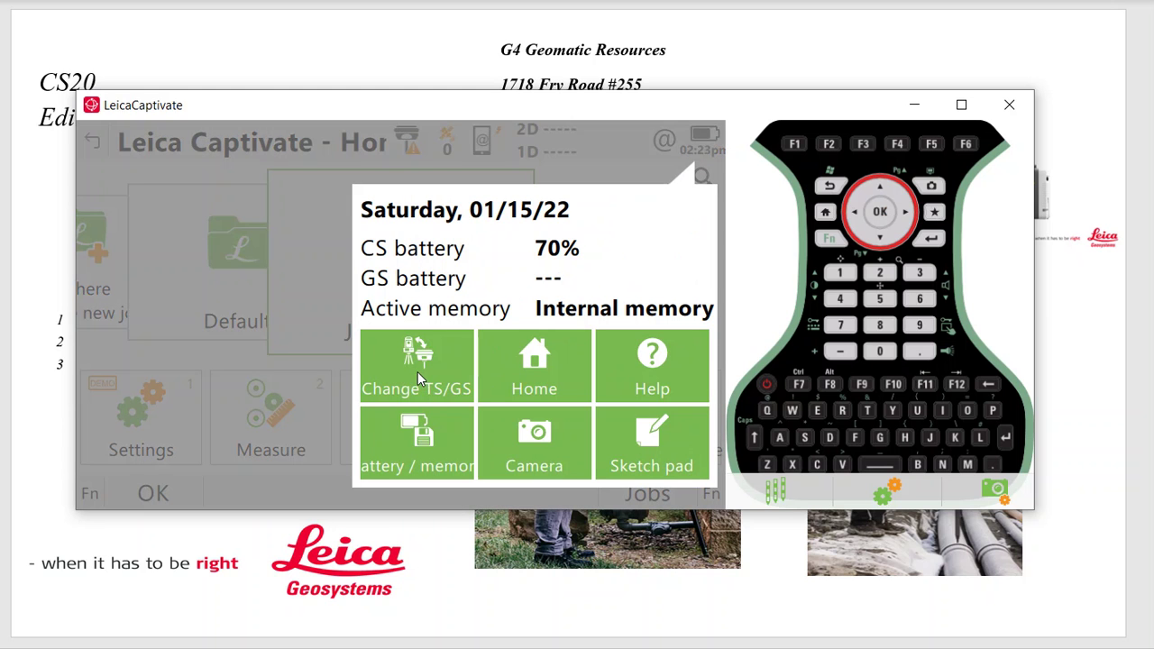
left_click(416, 371)
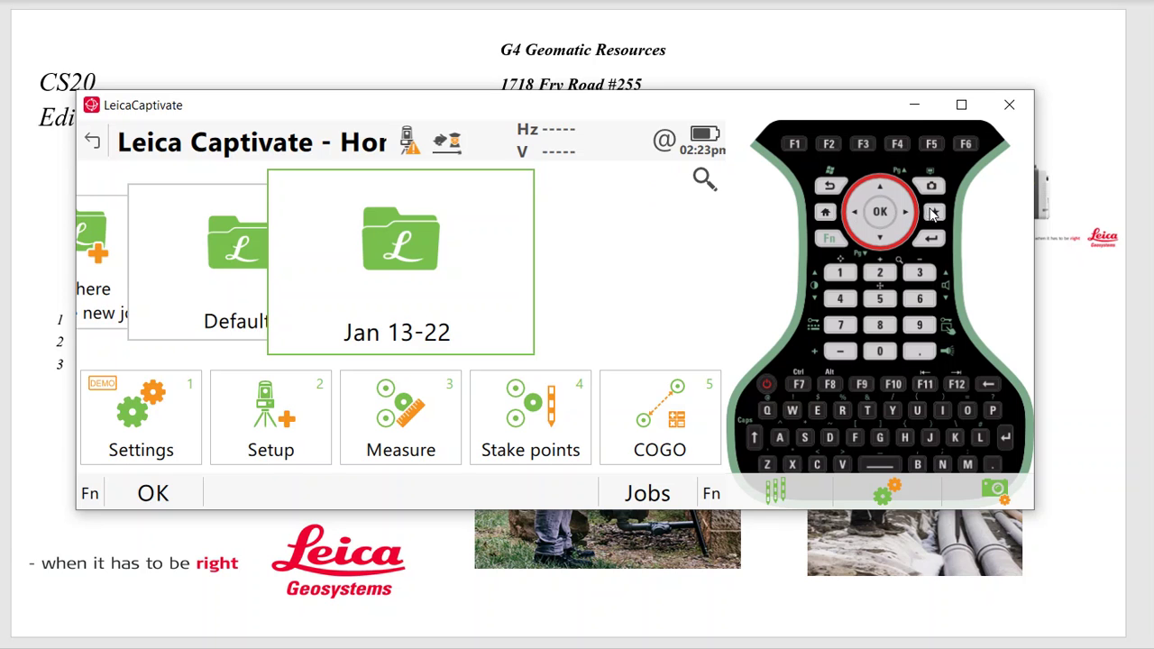
left_click(933, 212)
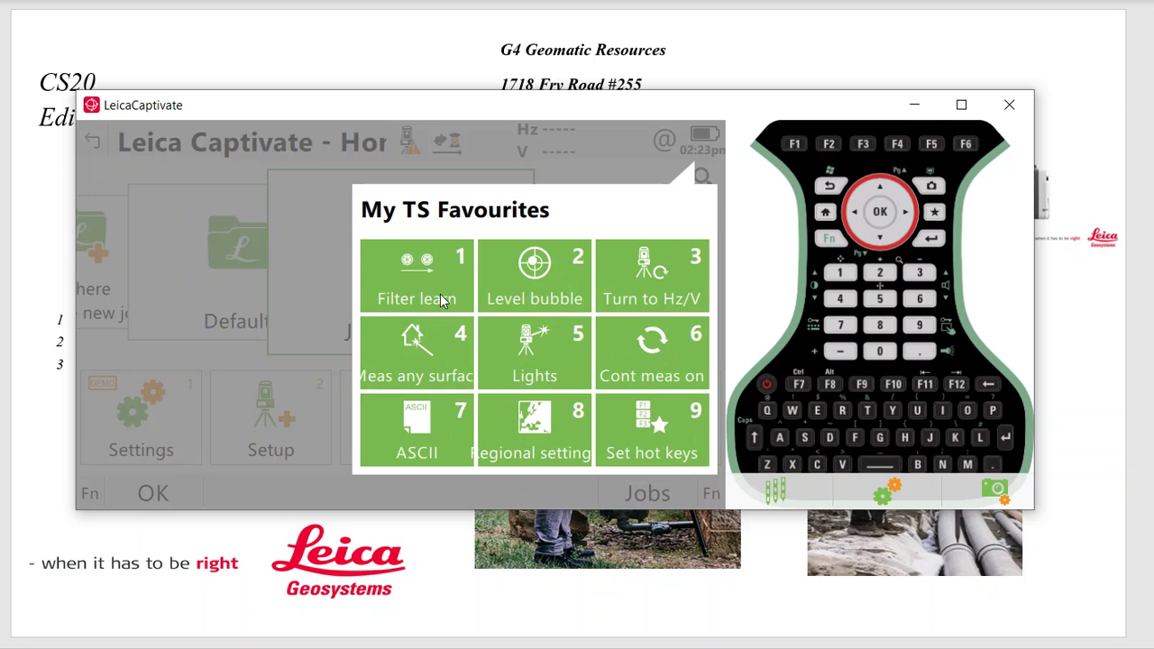
left_click(670, 305)
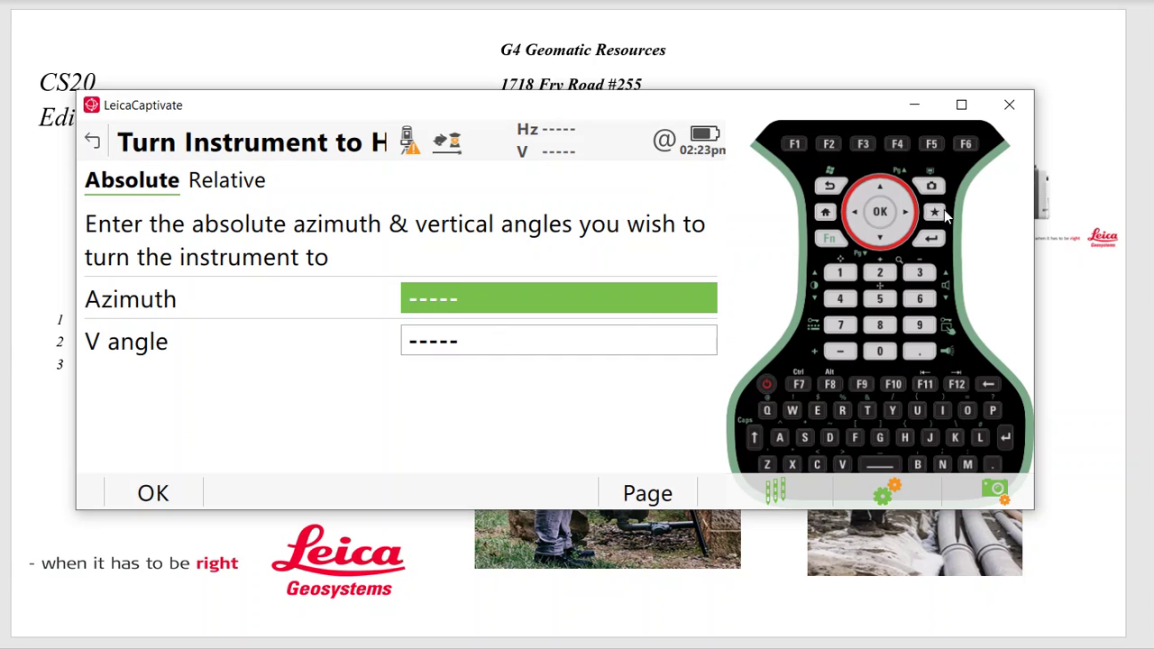
Step: Return Home and toggle the instrument guide lights (EGL) on and off from the TS favourites' Lights page
left_click(831, 187)
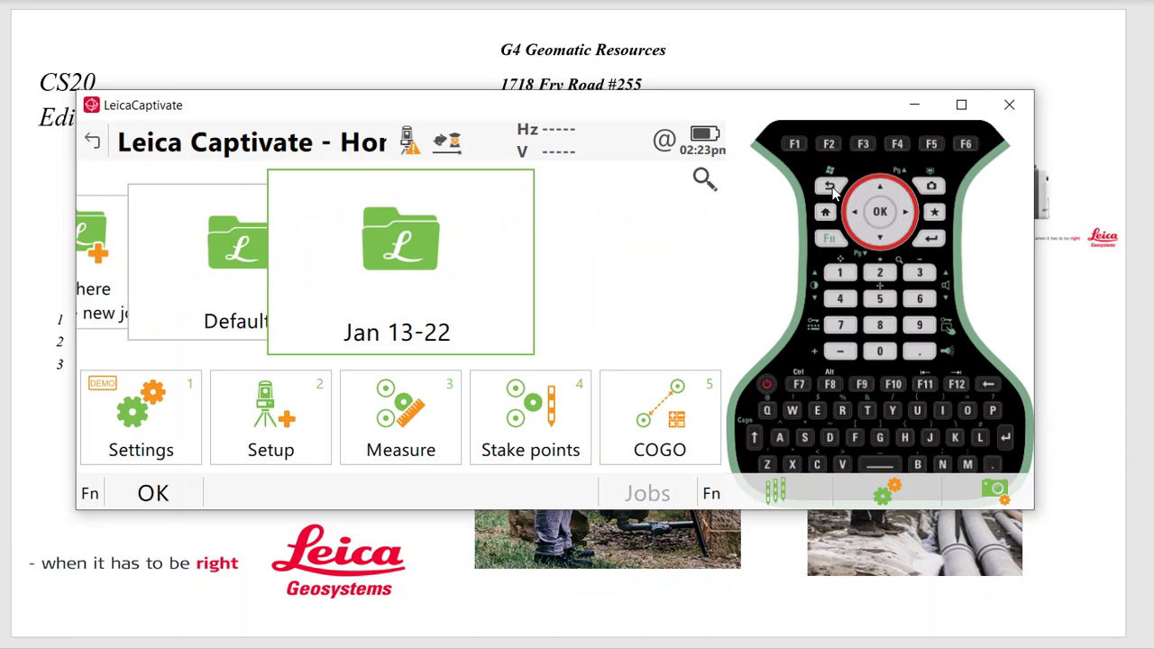
left_click(933, 214)
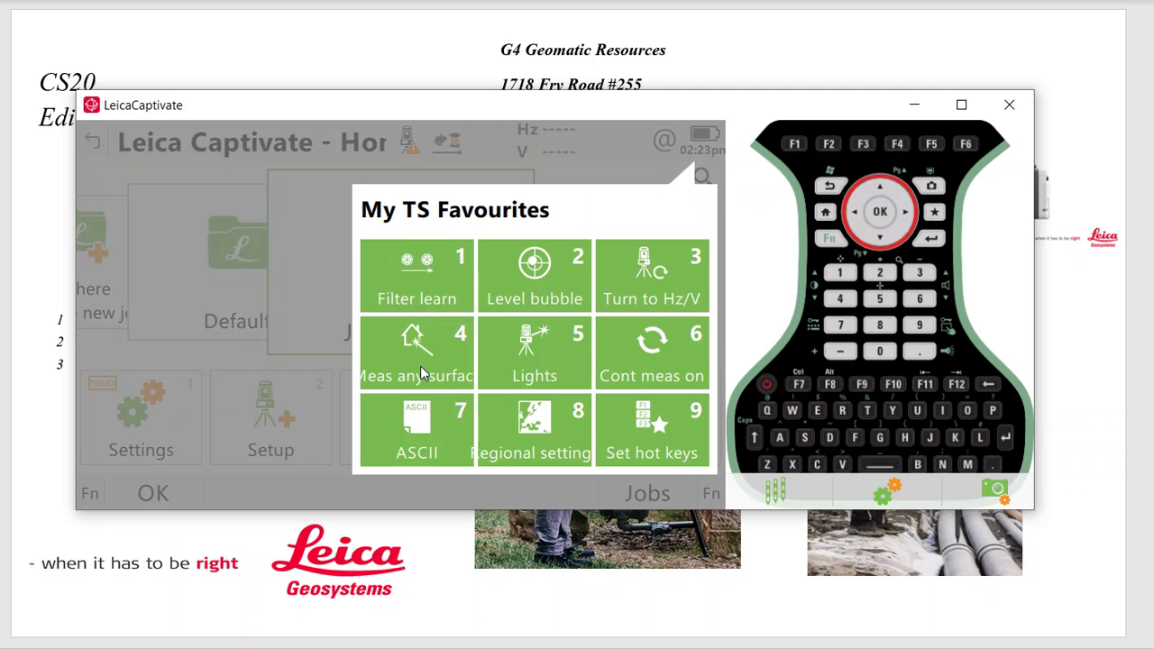
left_click(553, 364)
left_click(415, 307)
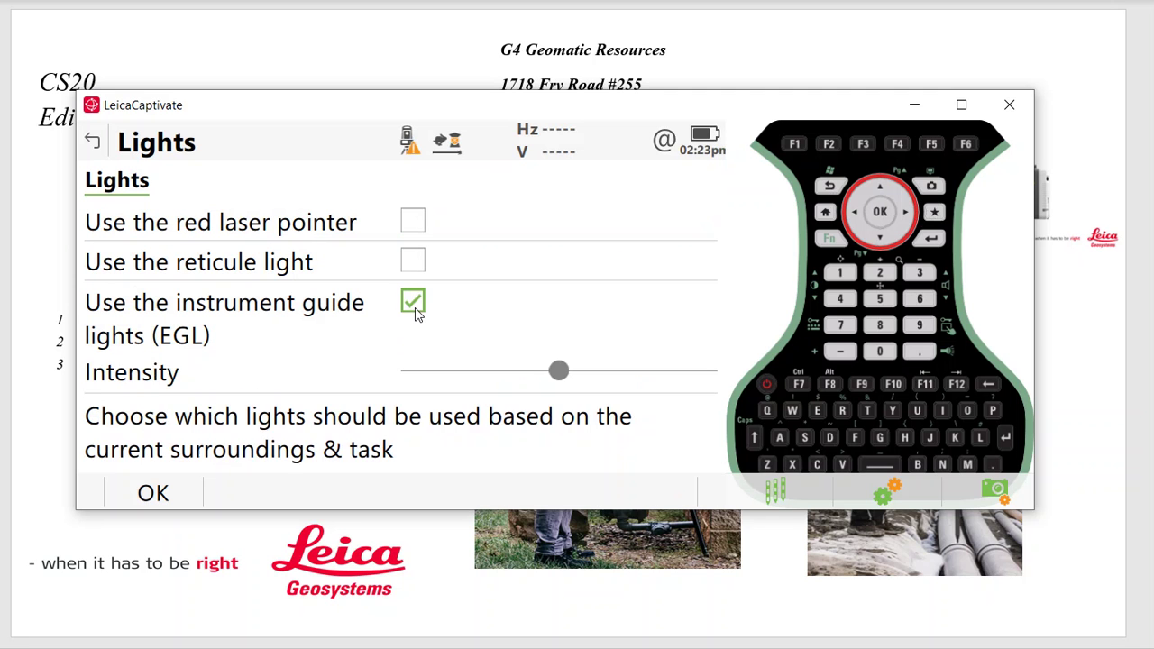
left_click(414, 307)
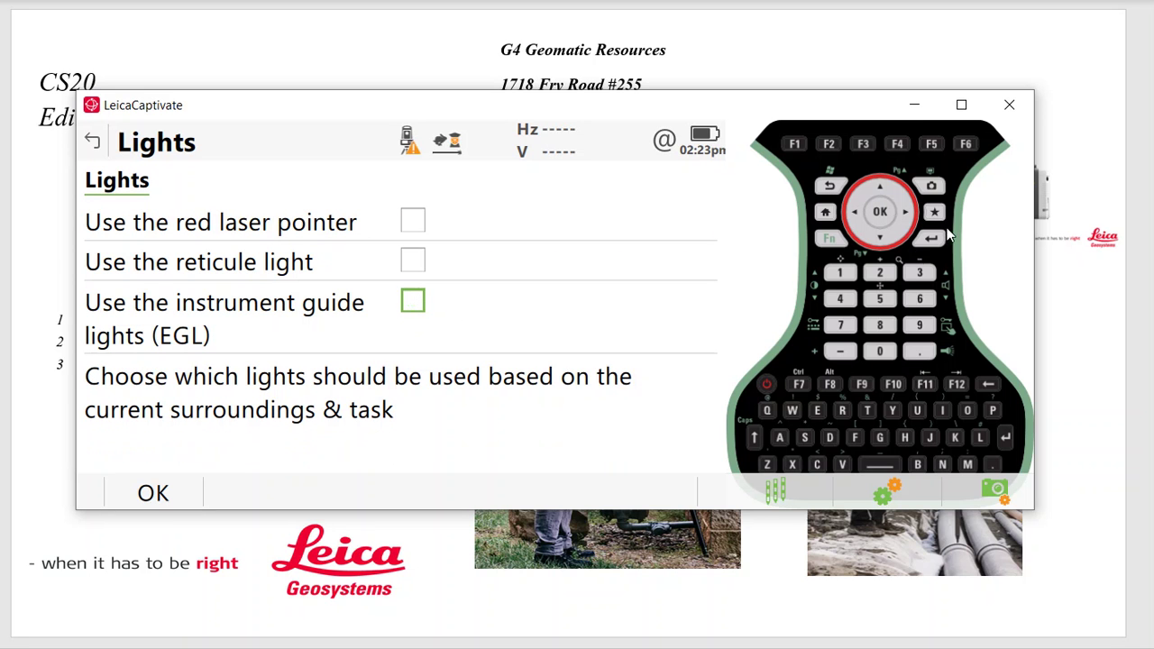
left_click(829, 186)
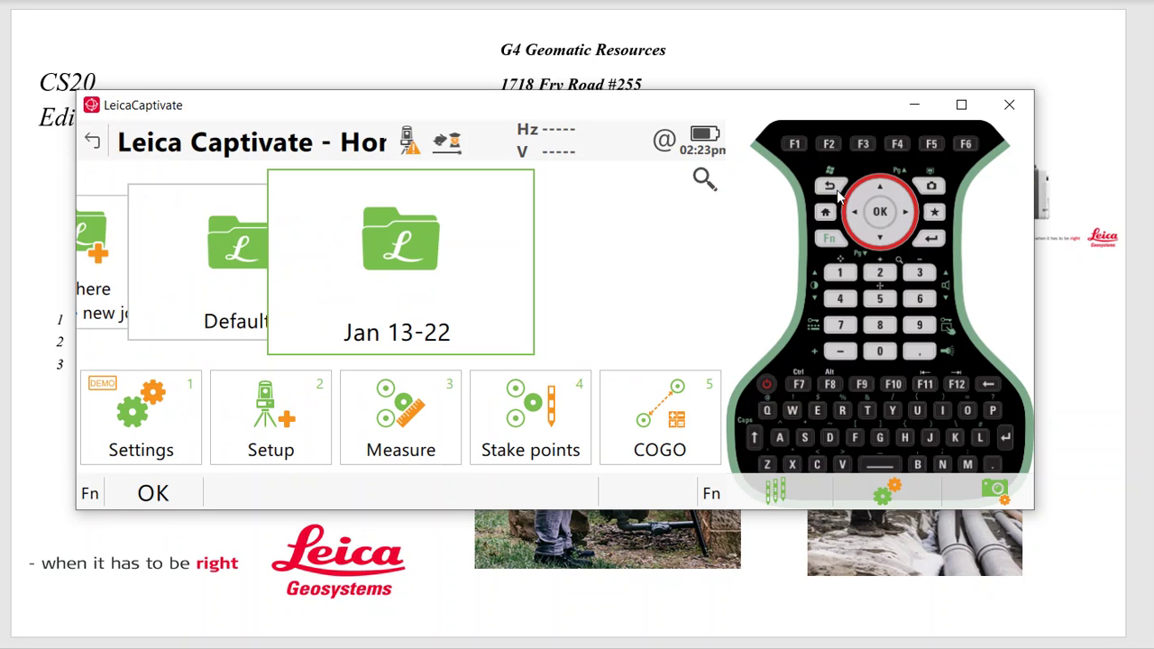
Step: Turn on continuous measuring from the TS favourites, then switch back to fast measuring mode
left_click(934, 211)
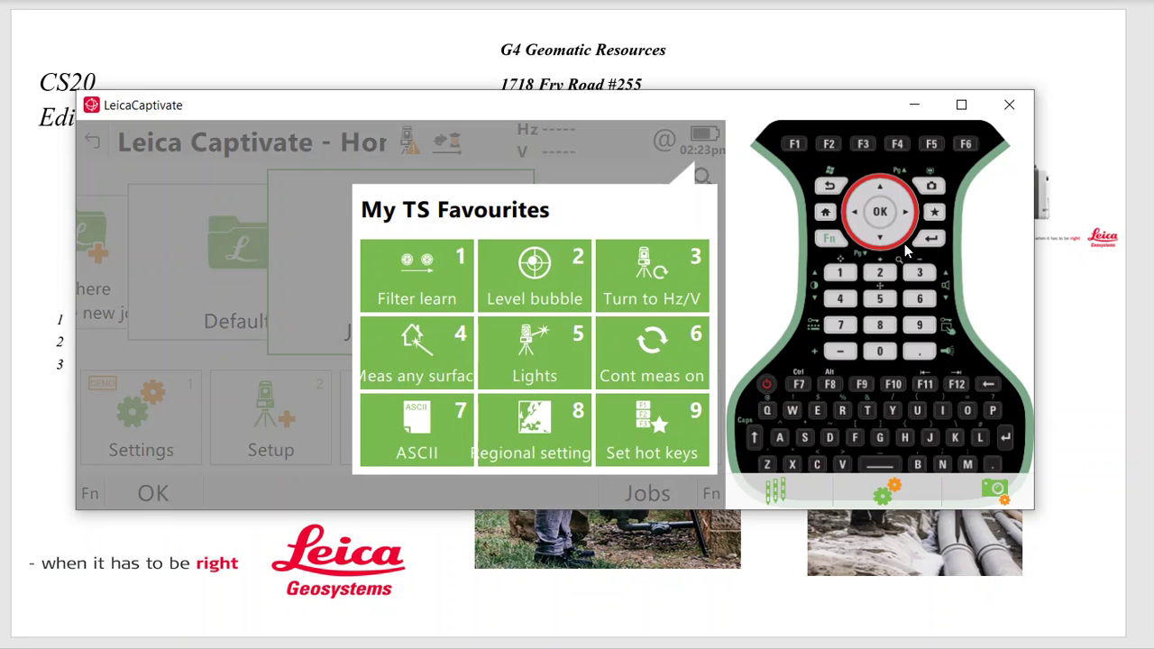
left_click(671, 356)
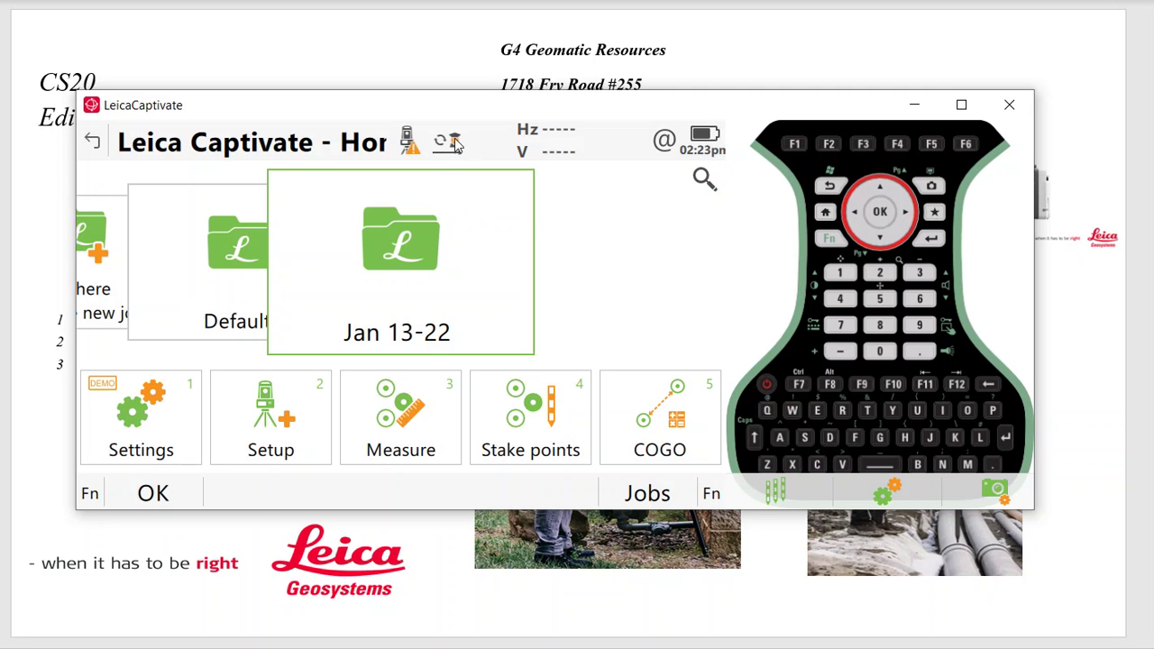
left_click(934, 211)
left_click(643, 354)
Step: Open the ASCII data export from the TS favourites and leave it again
left_click(934, 212)
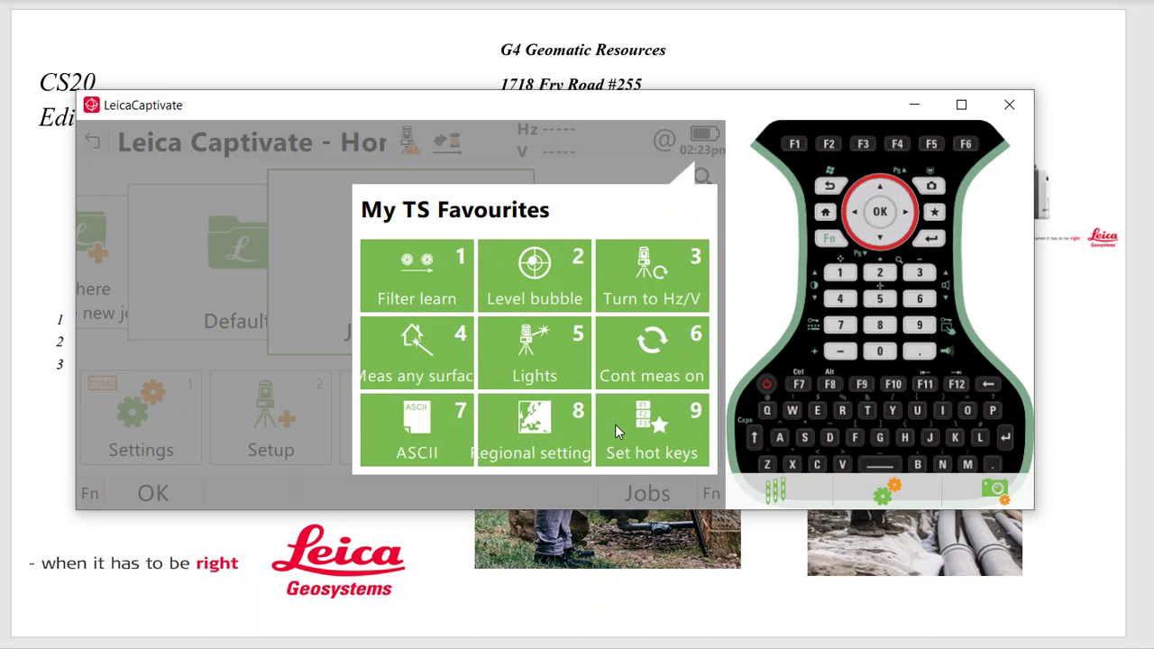
left_click(417, 443)
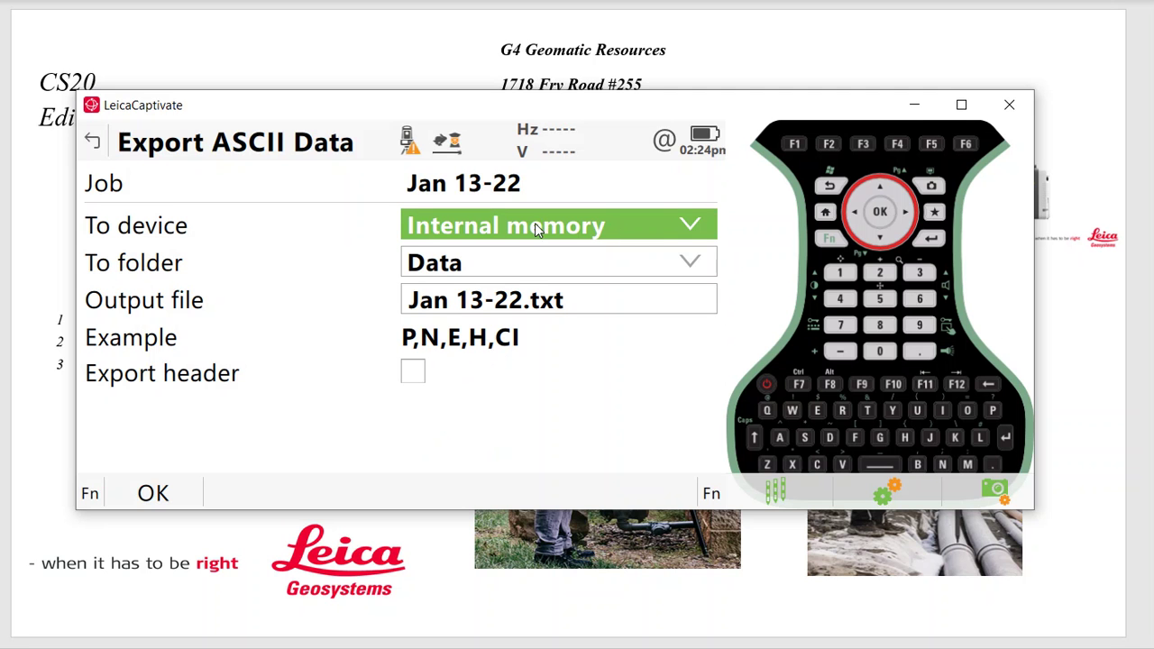
left_click(829, 187)
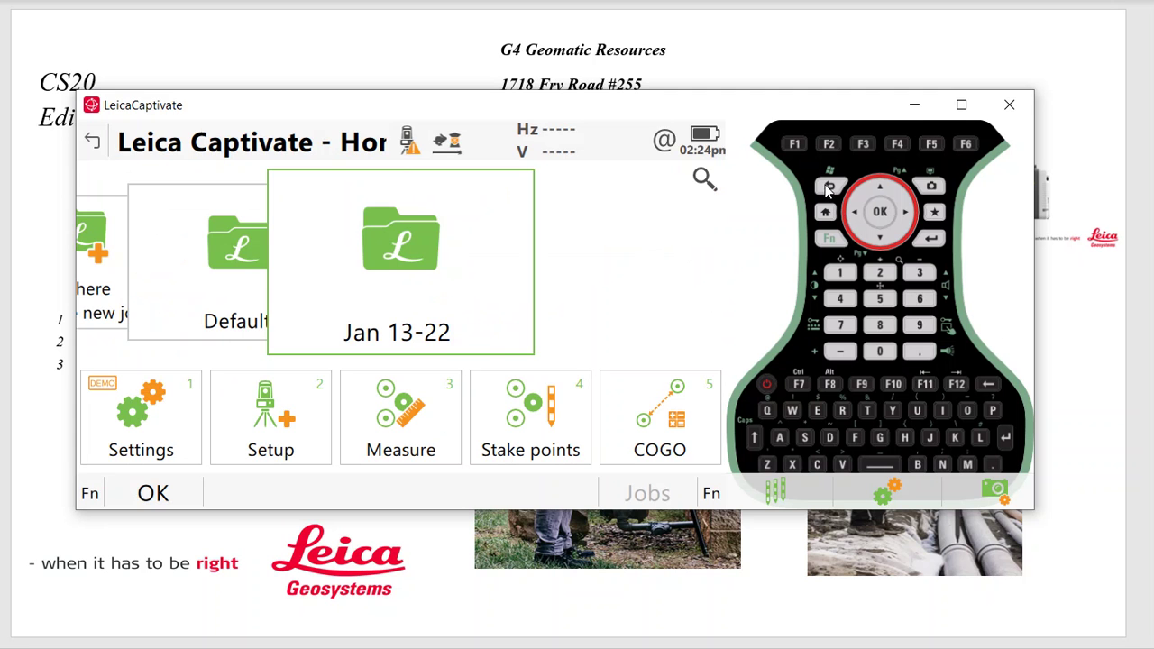
Step: View the Hot Keys & Favourites setup from the TS favourites, then return Home
left_click(934, 212)
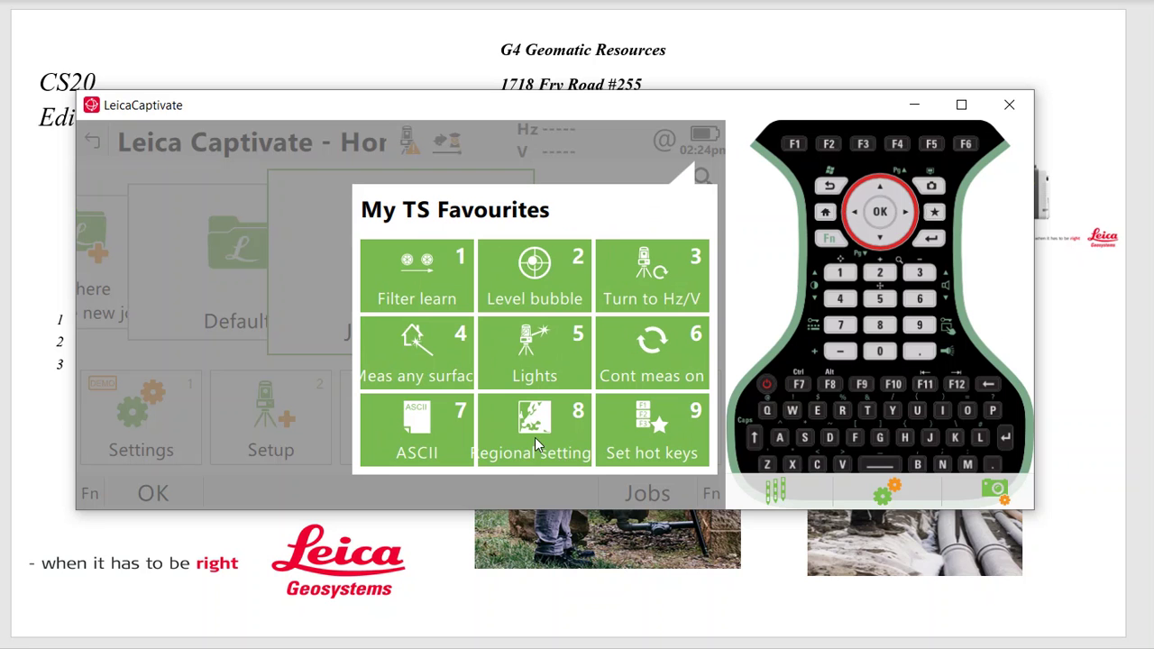
left_click(655, 426)
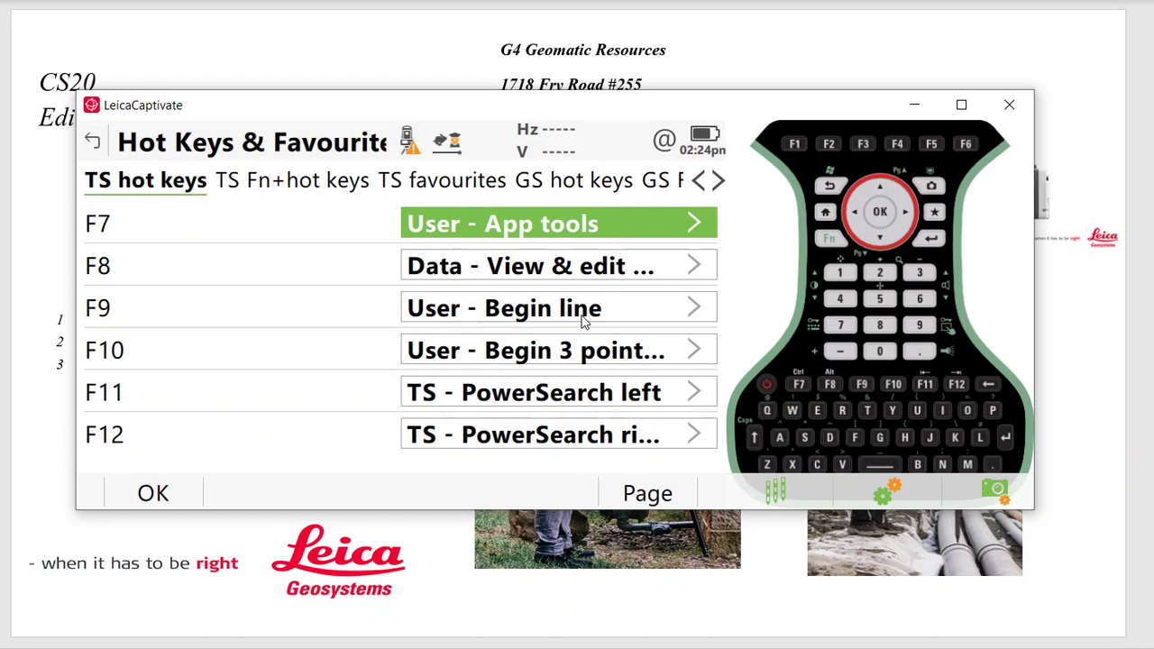
left_click(827, 187)
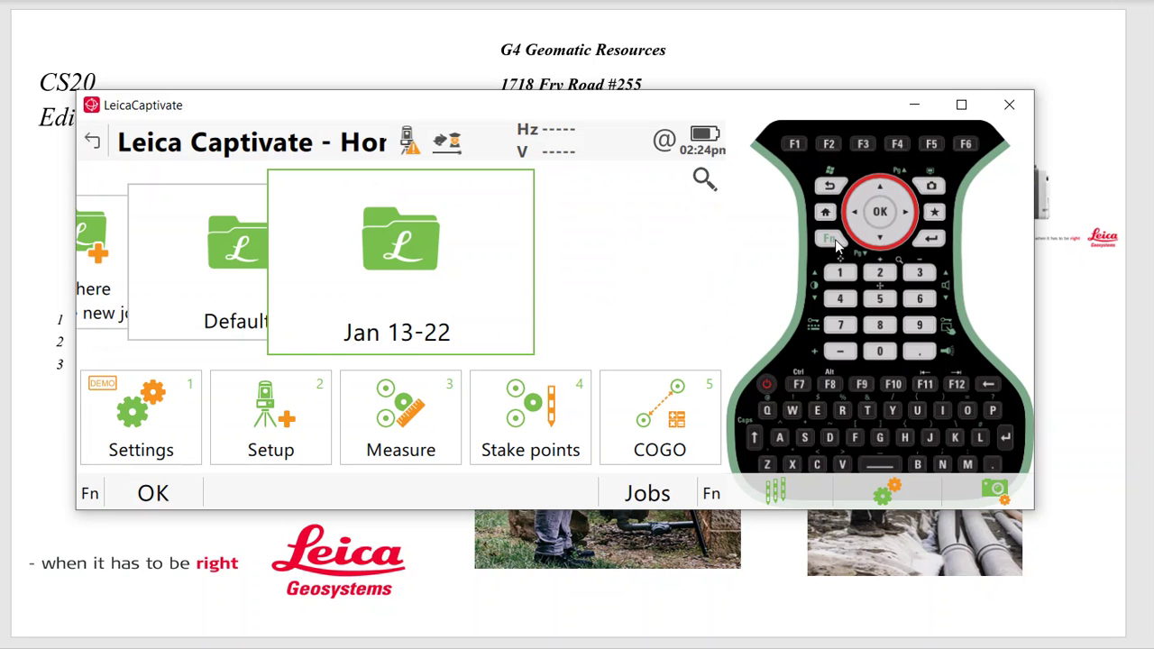
Step: Change Choose Instruments from both GS & TS to Use TS only and confirm with OK
left_click(829, 240)
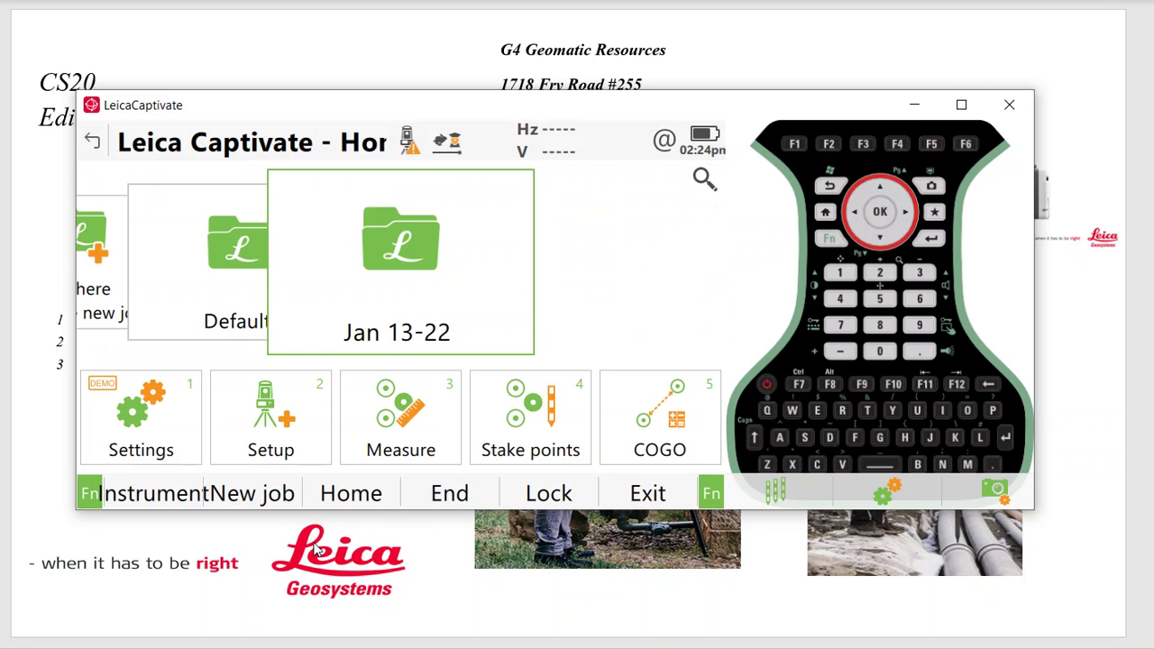
left_click(177, 503)
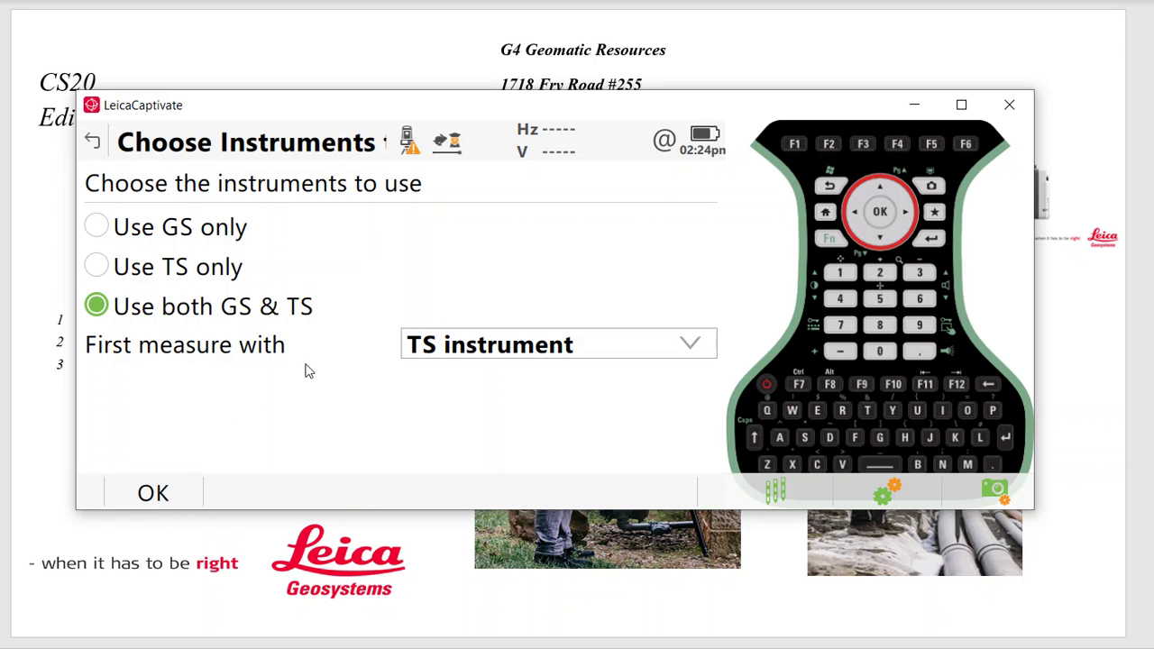
left_click(191, 267)
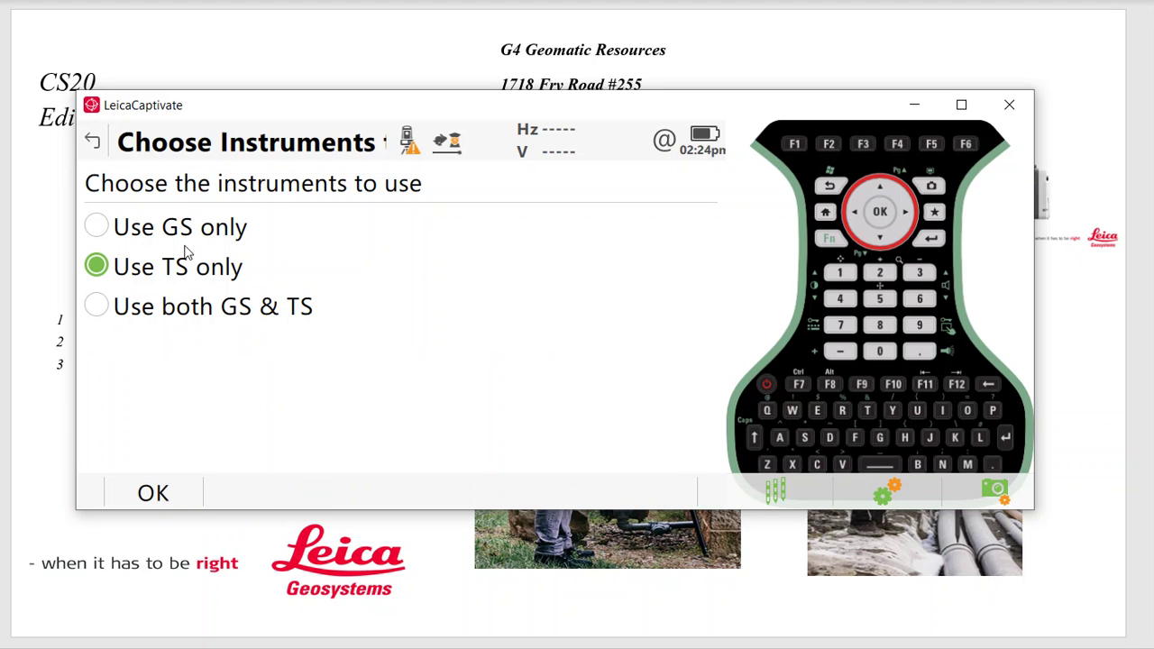
left_click(163, 491)
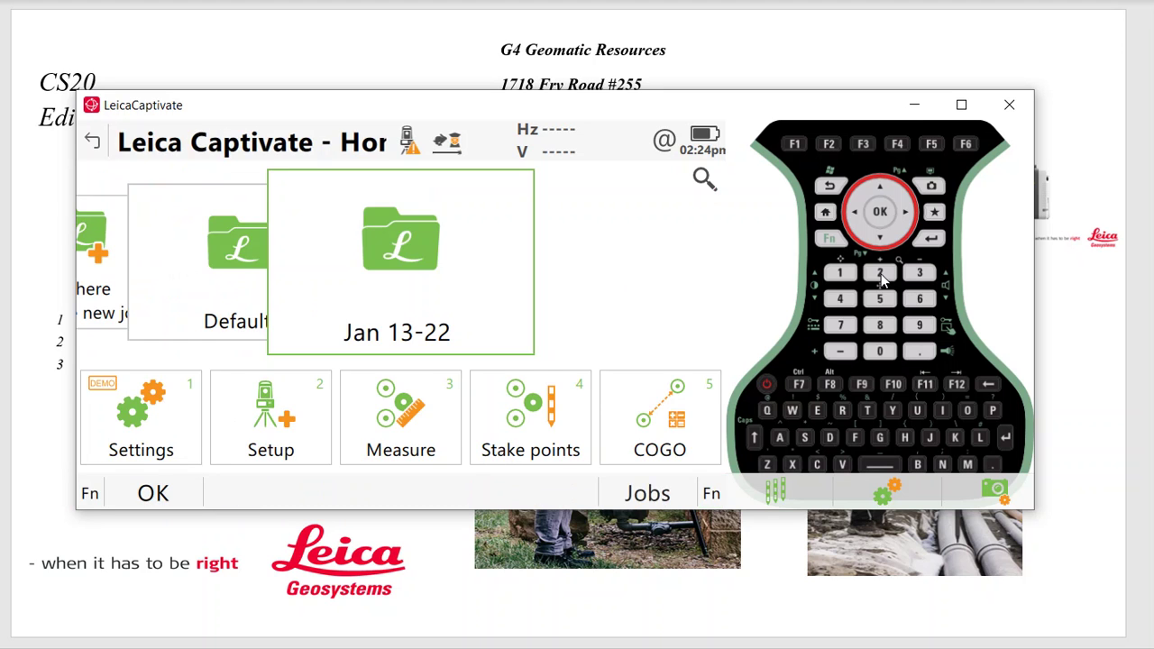
left_click(144, 441)
left_click(184, 321)
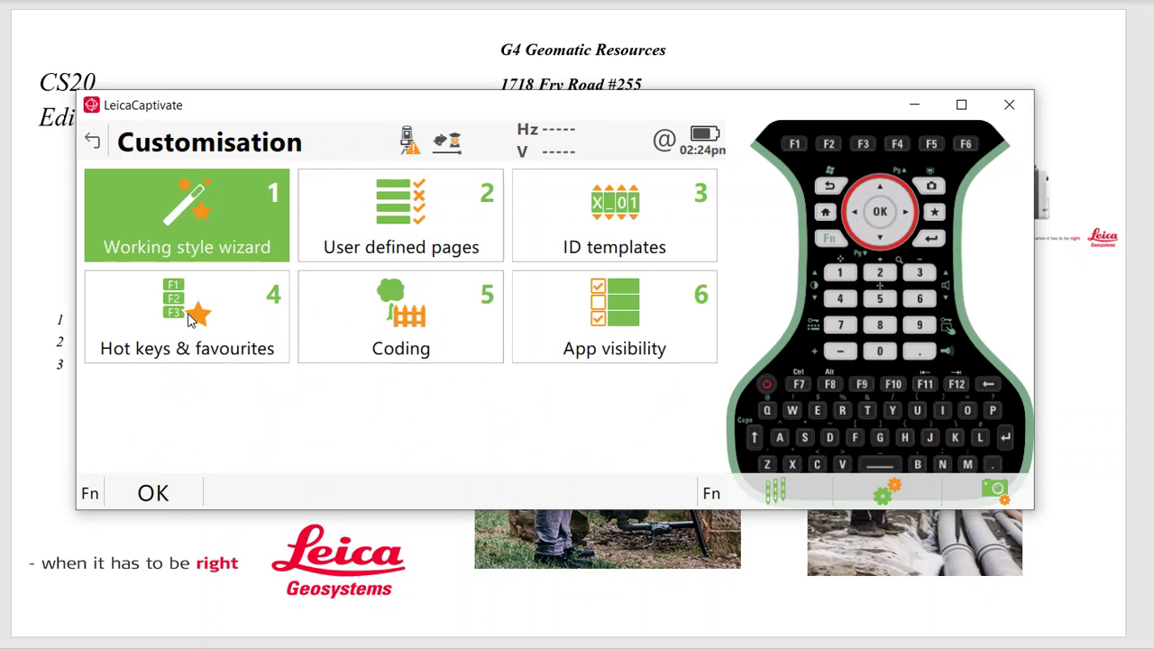
left_click(226, 250)
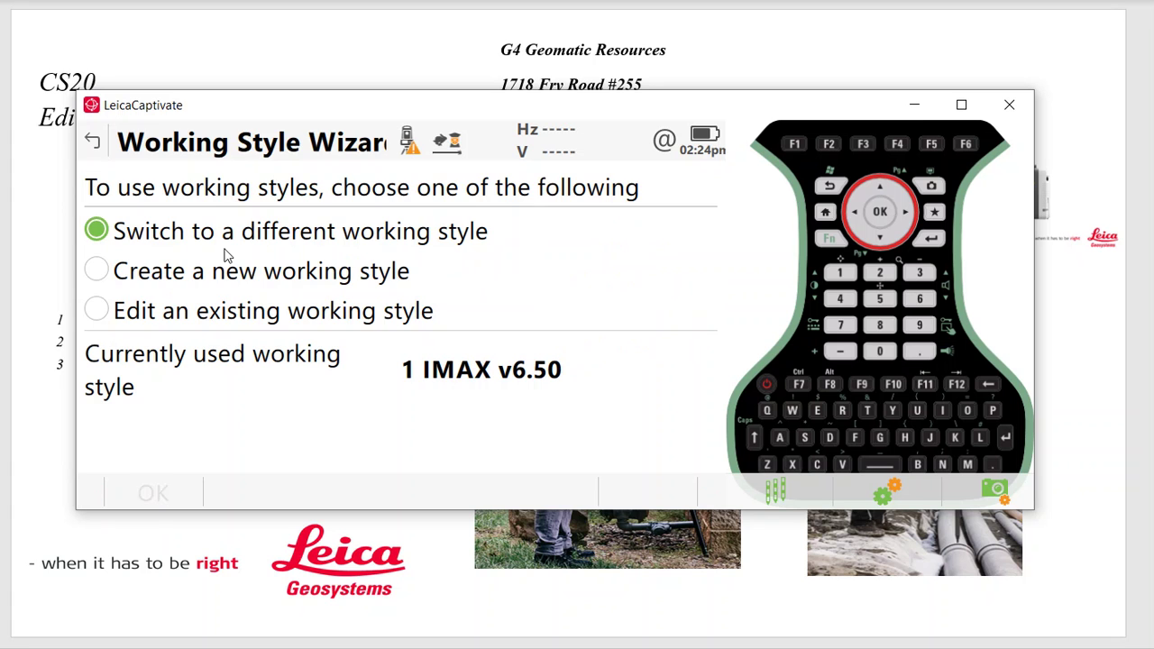
left_click(215, 317)
left_click(670, 498)
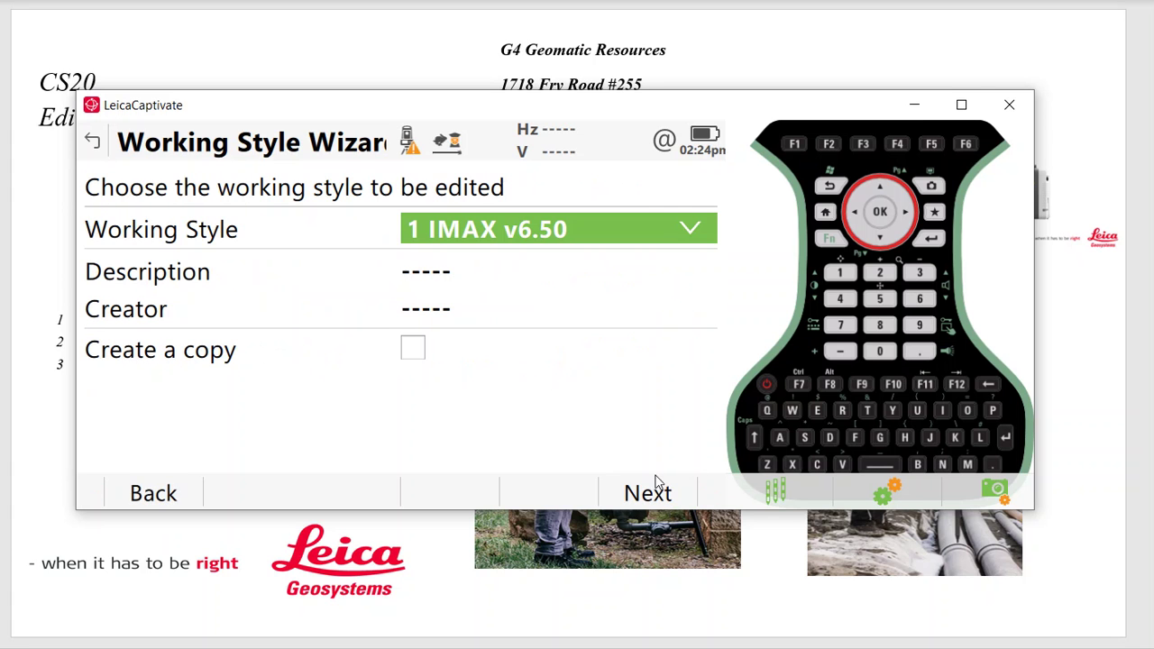
left_click(414, 350)
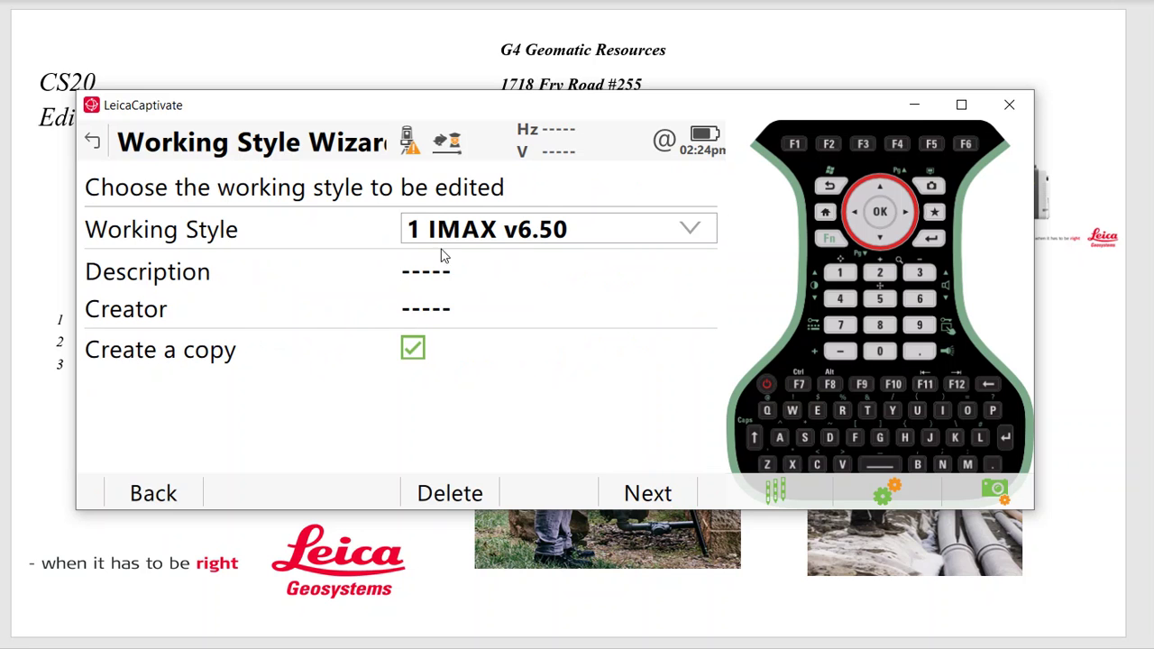
left_click(827, 187)
left_click(827, 186)
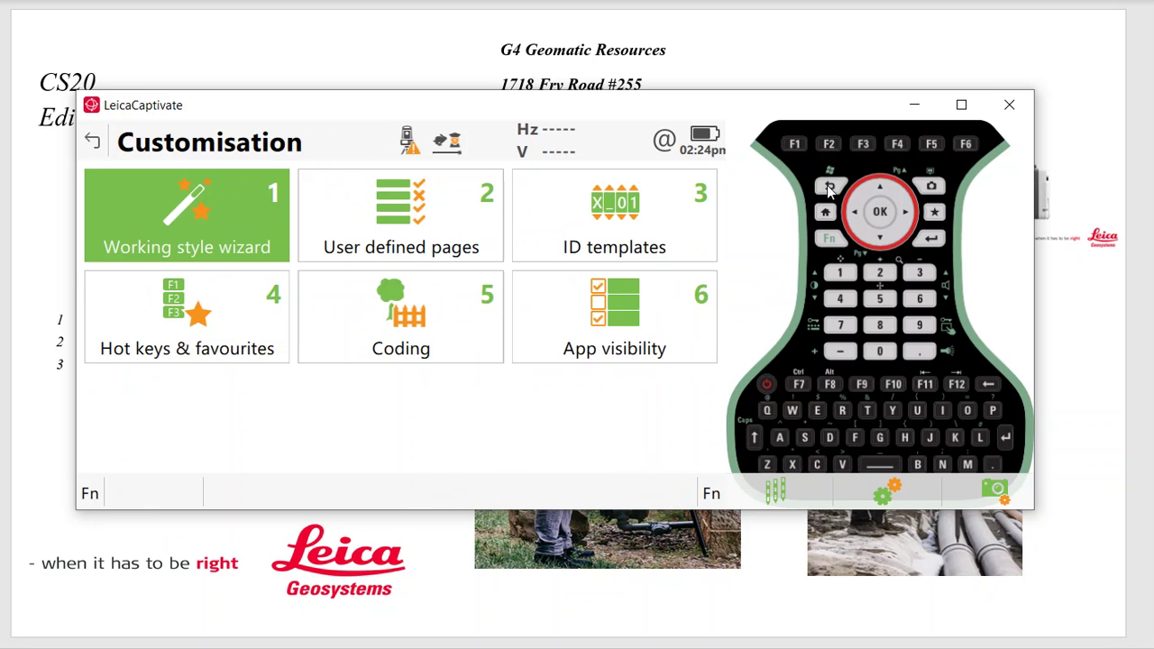
left_click(827, 187)
left_click(827, 187)
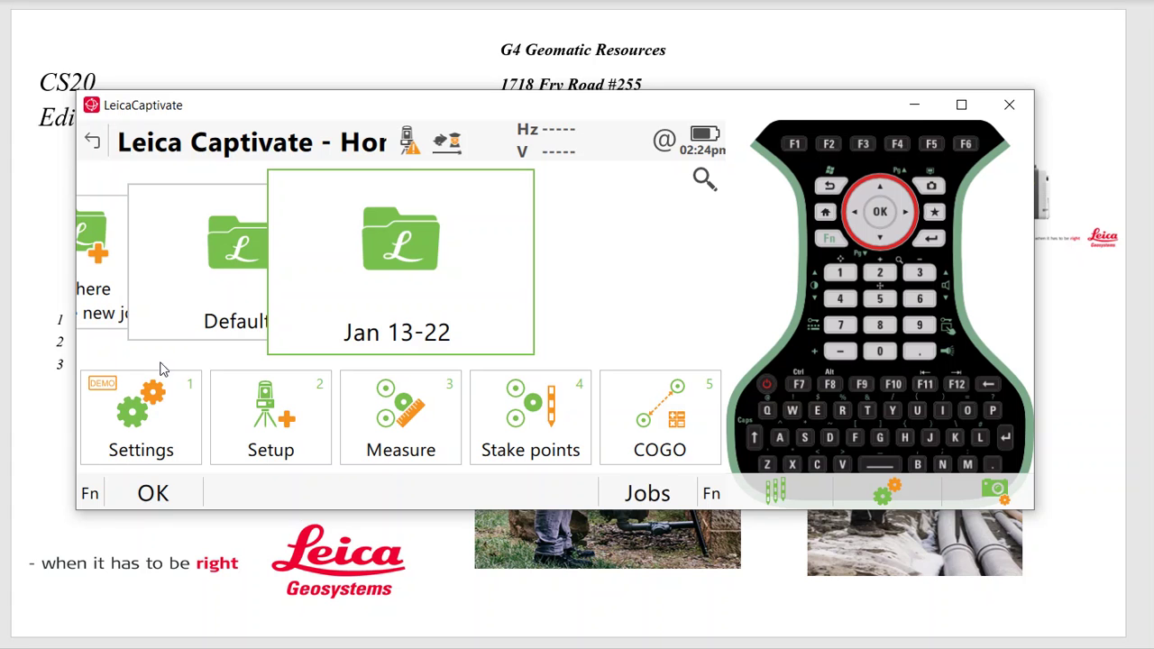
left_click(144, 416)
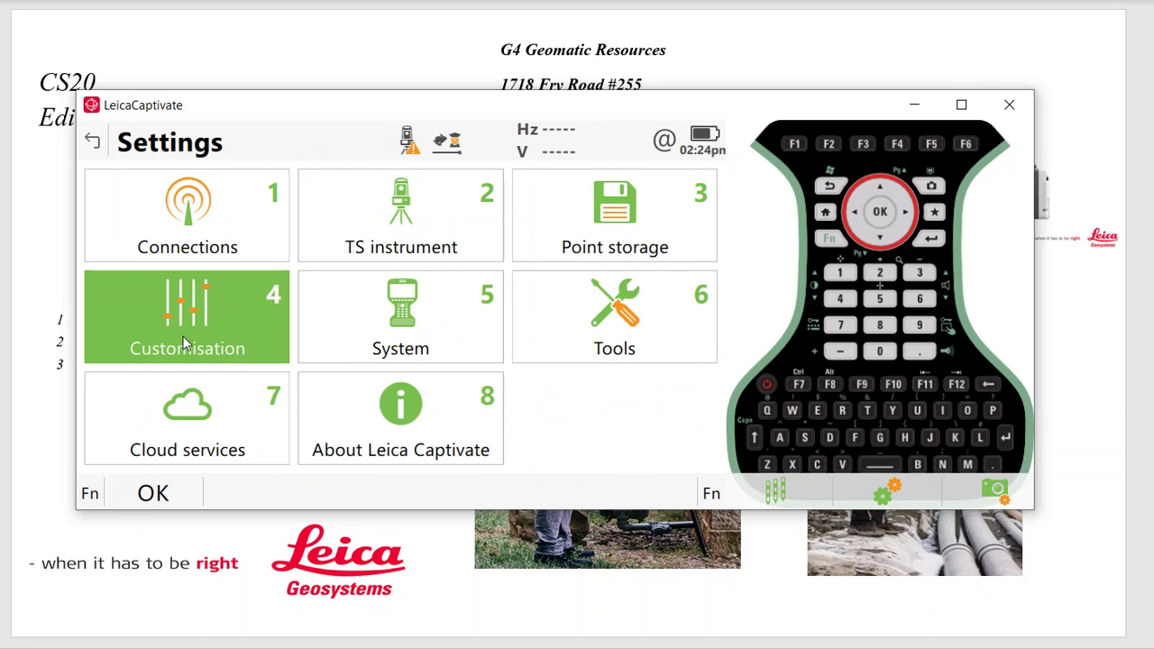
left_click(207, 239)
left_click(634, 232)
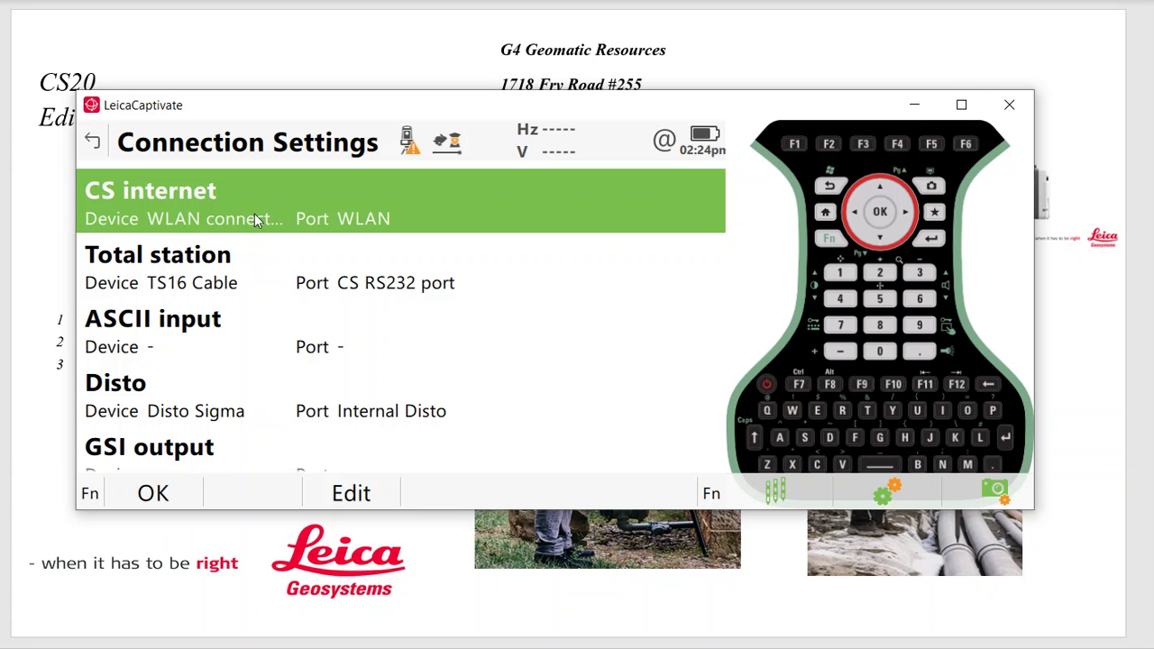
scroll(229, 383, "down", 1)
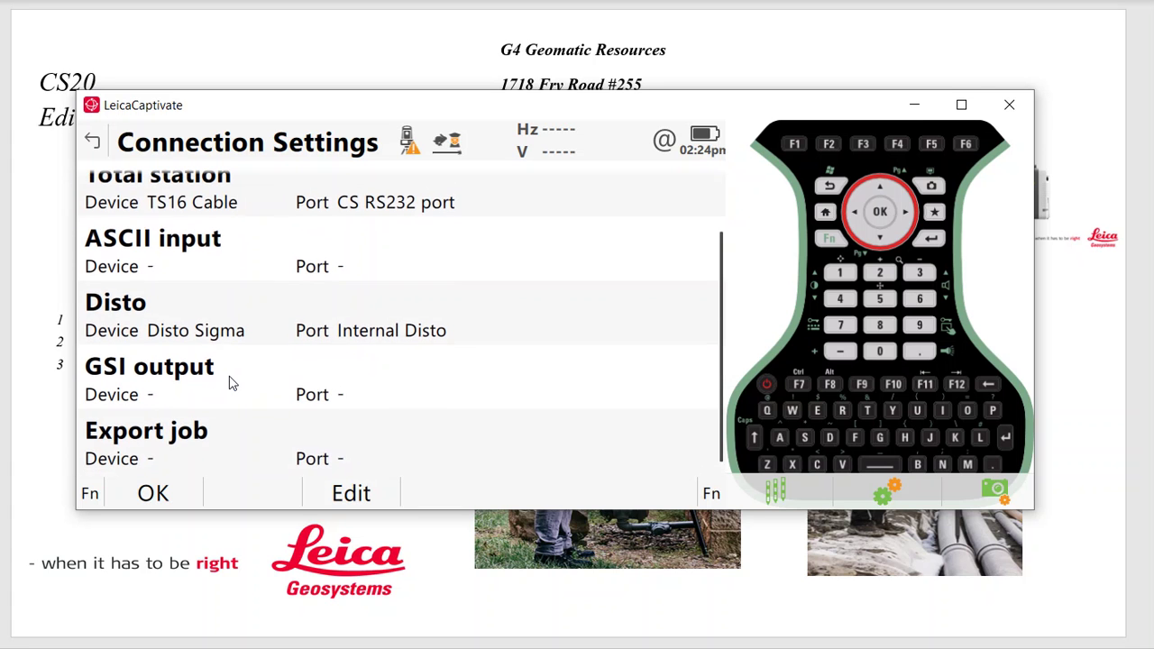
scroll(229, 383, "up", 1)
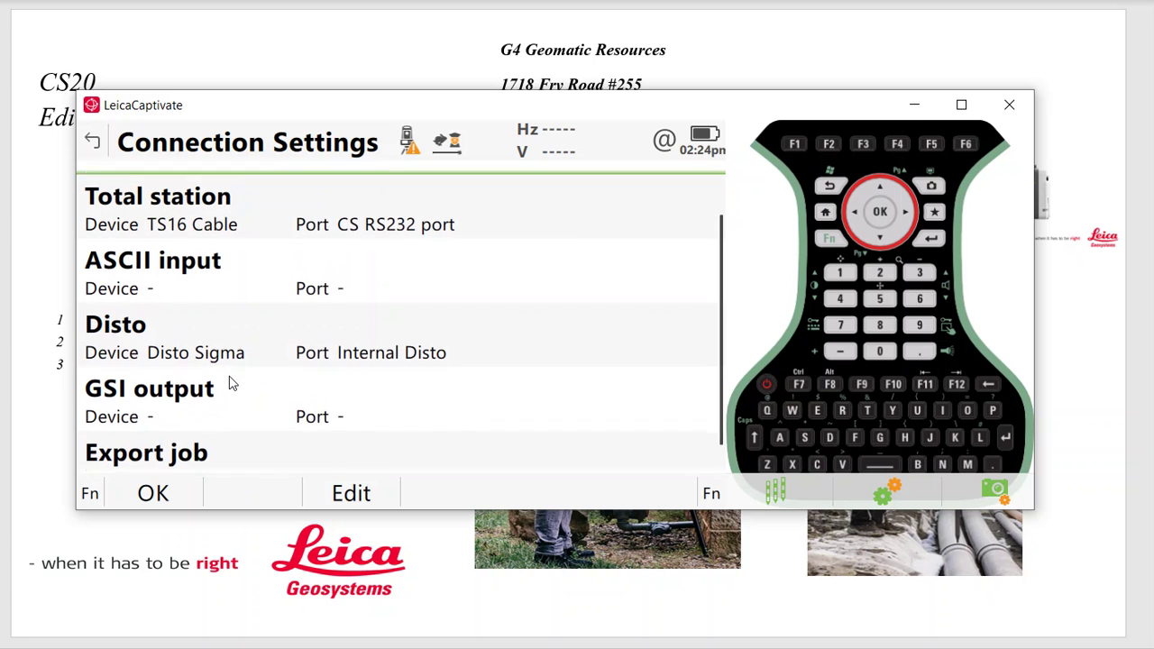
scroll(229, 382, "up", 1)
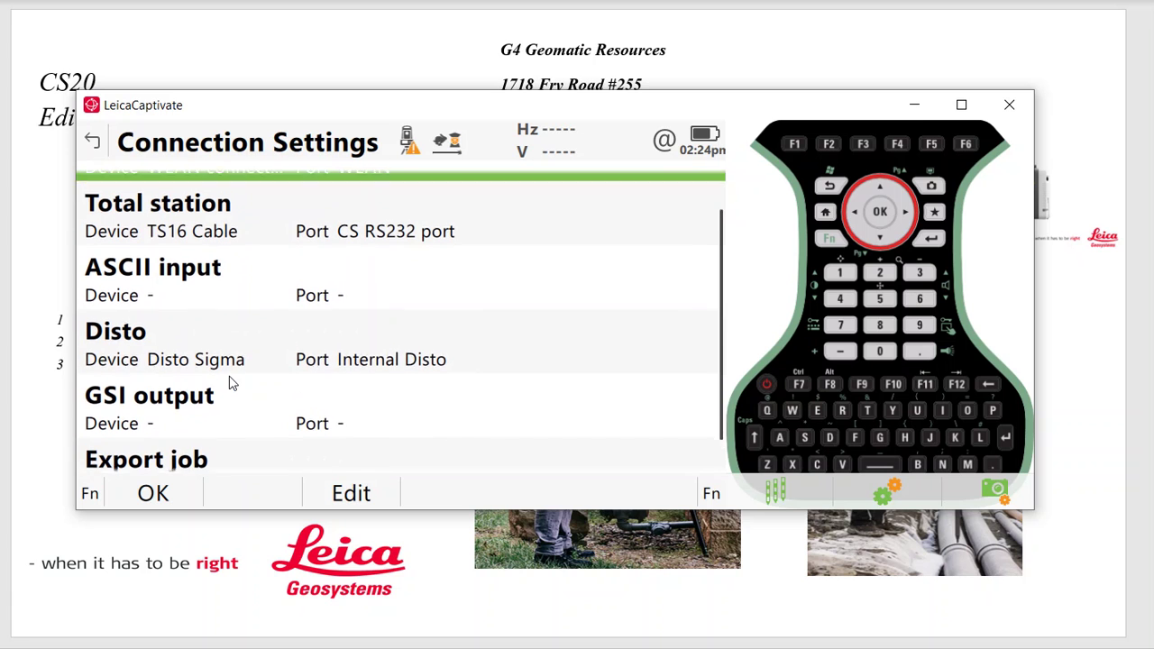
left_click(829, 187)
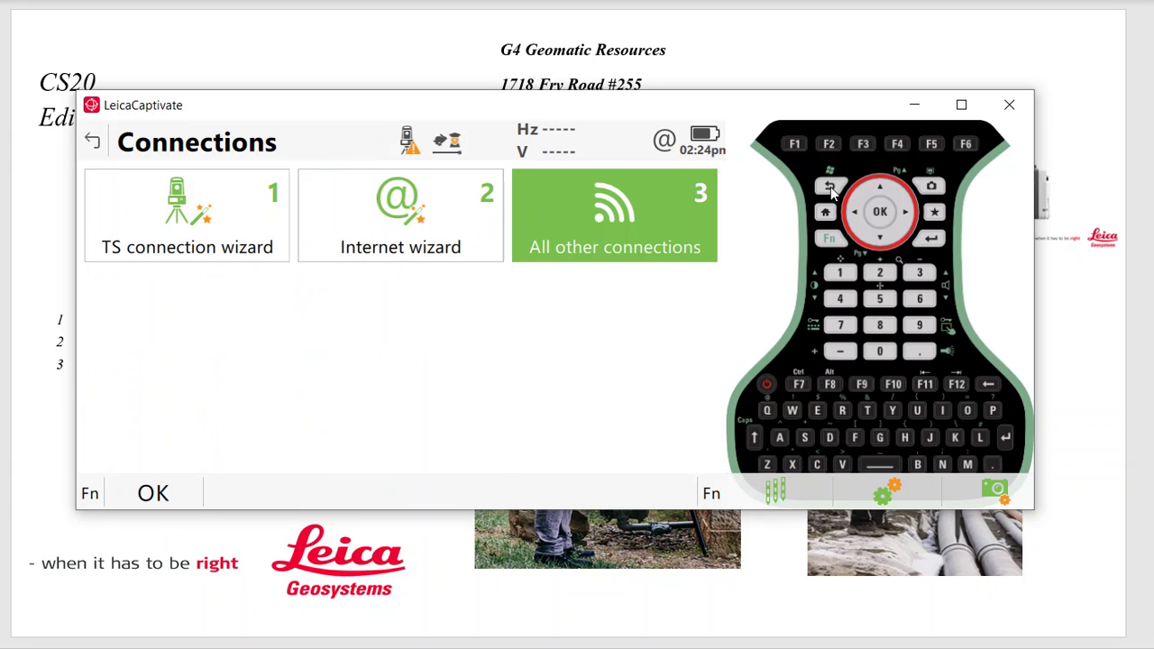
left_click(829, 186)
left_click(830, 187)
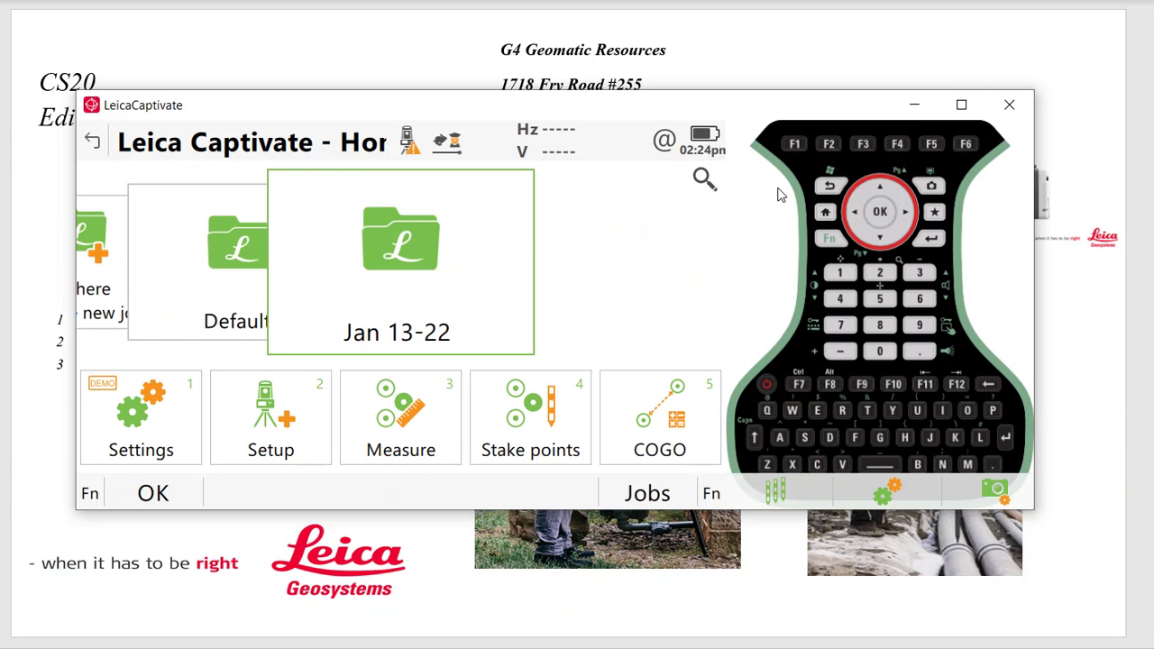